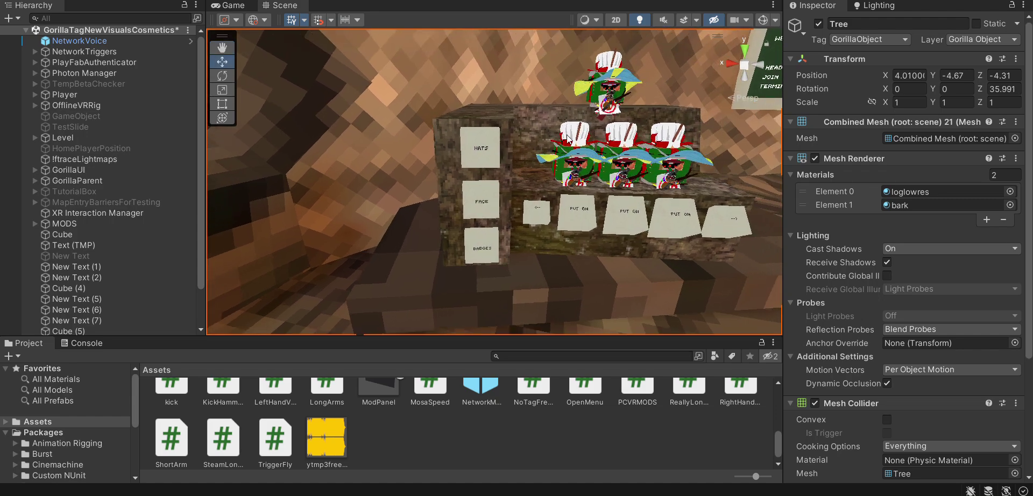
# Duplicate the HATS wardrobe button and move the copy beside the wardrobe, to about X 1.851, Y -3.887, Z 0.175
pyautogui.click(485, 143)
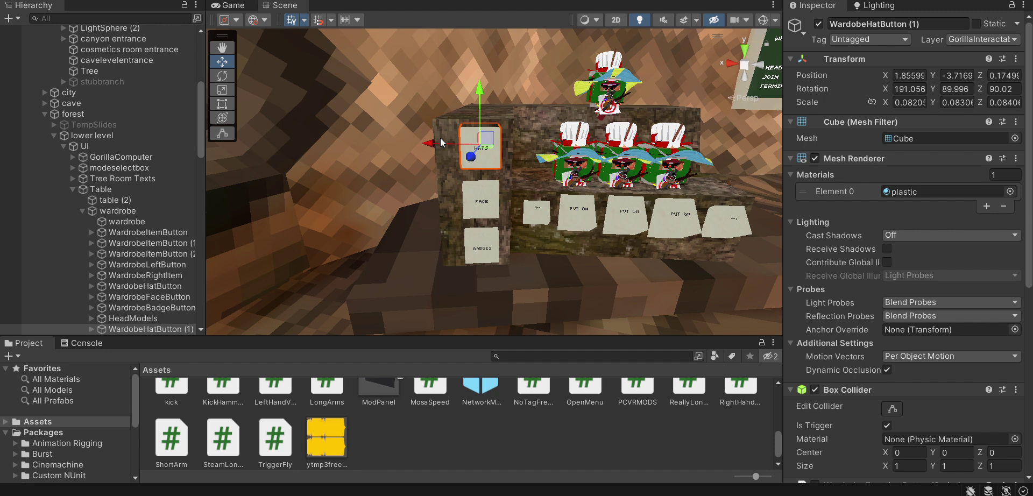
pyautogui.click(414, 144)
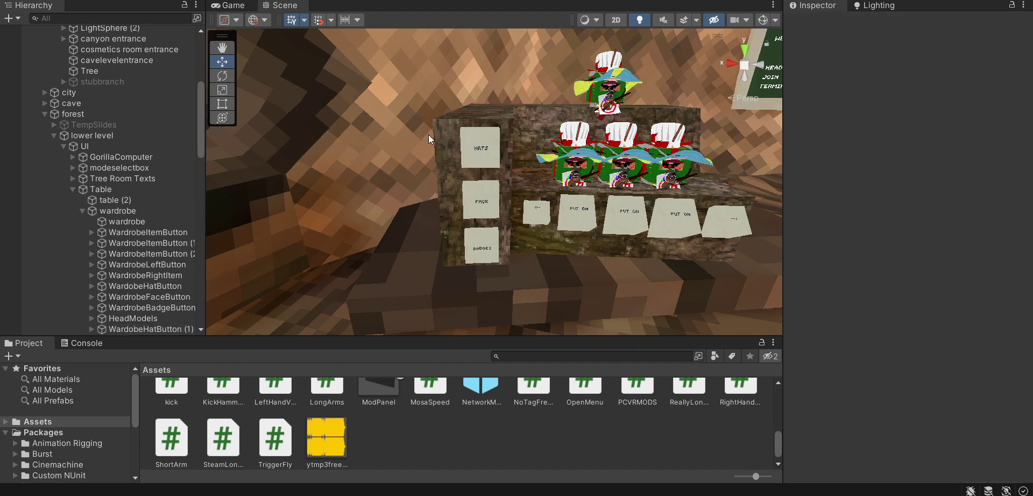
pyautogui.click(466, 147)
pyautogui.moveTo(465, 146); pyautogui.dragTo(374, 150)
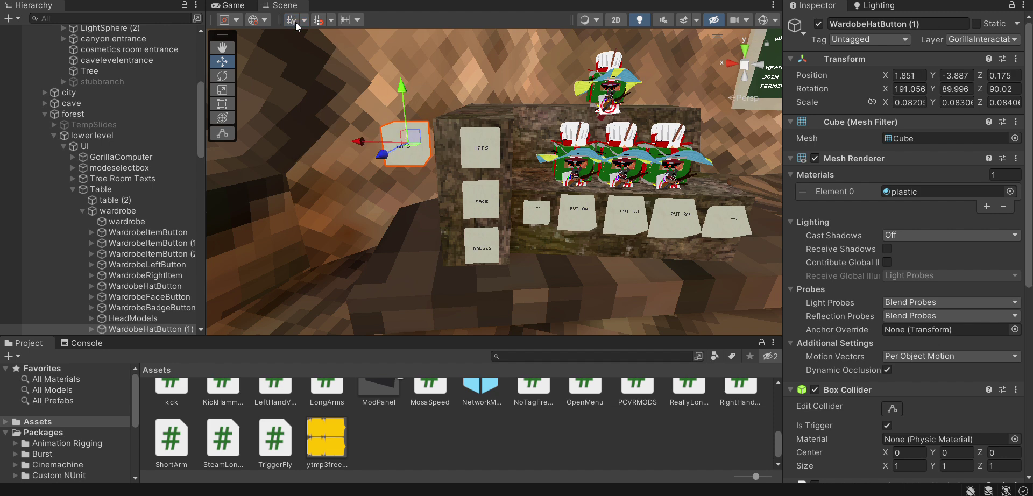
# Rename the duplicated hat button as CUSTOM WARDROBE and copy that name
pyautogui.click(958, 20)
pyautogui.write('CUSTOM WARDROBE')
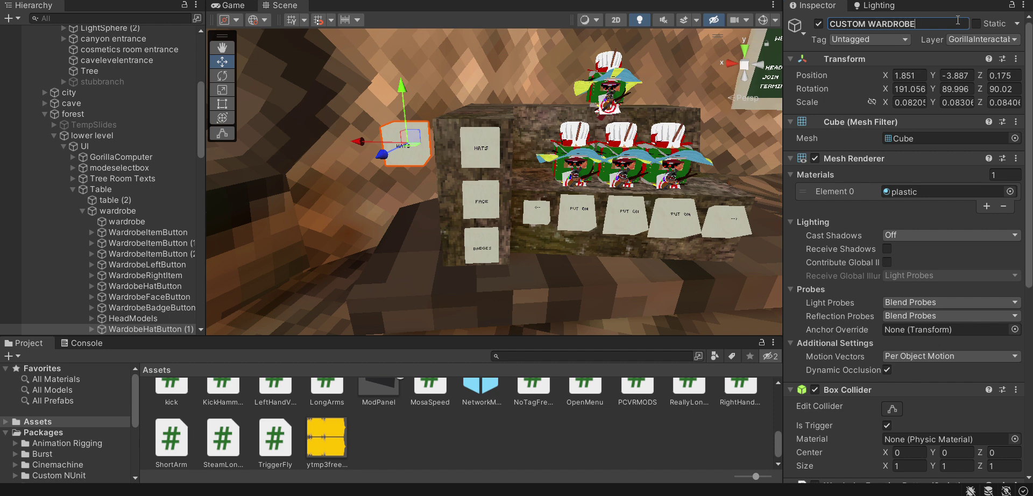
pyautogui.hotkey('ctrl', 'a')
pyautogui.hotkey('ctrl', 'c')
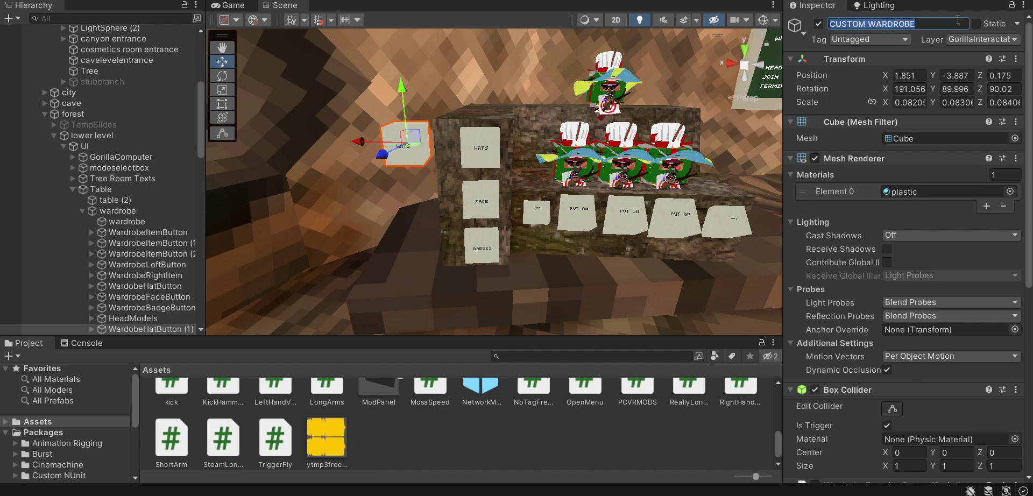
pyautogui.press('End')
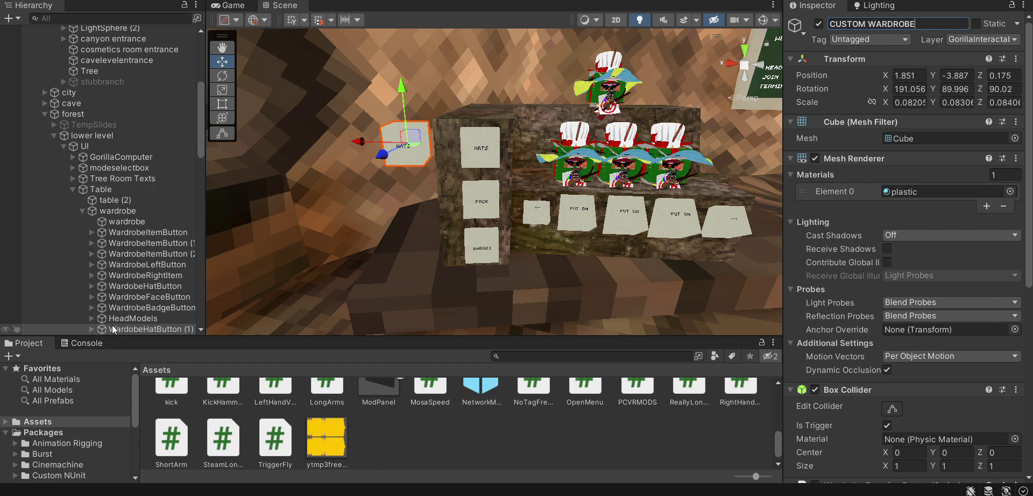
# Replace the label on the CUSTOM WARDROBE button's Text child with the copied name CUSTOM WARDROBE
pyautogui.click(90, 330)
pyautogui.scroll(-5, 128, 259)
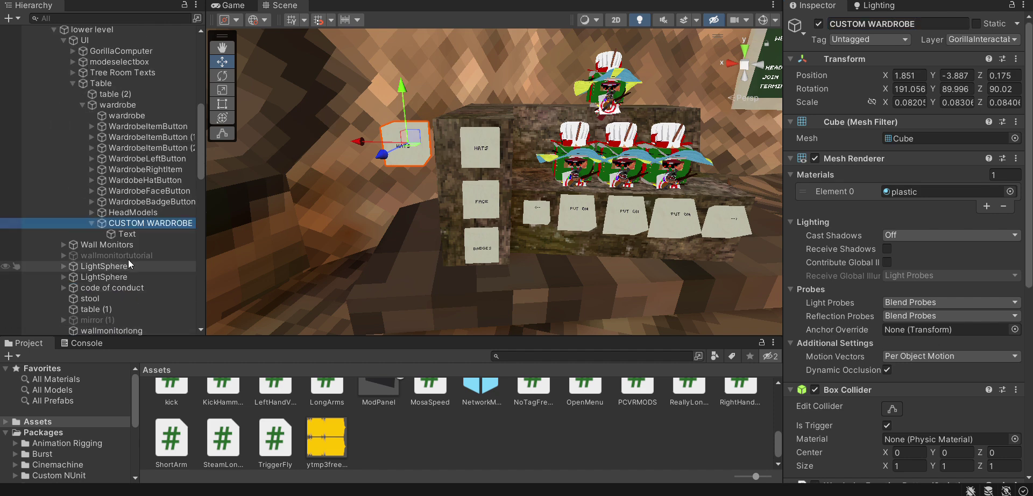
pyautogui.click(132, 231)
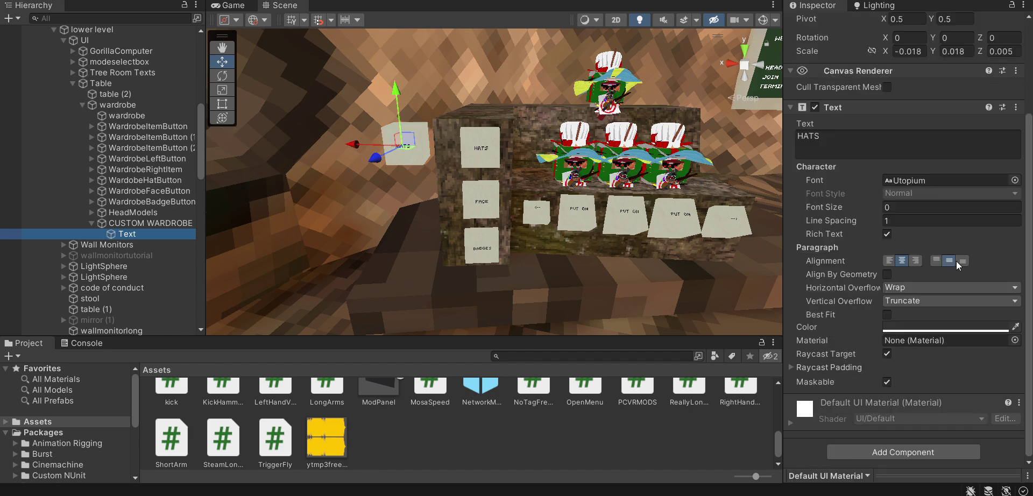
pyautogui.click(881, 137)
pyautogui.hotkey('ctrl', 'v')
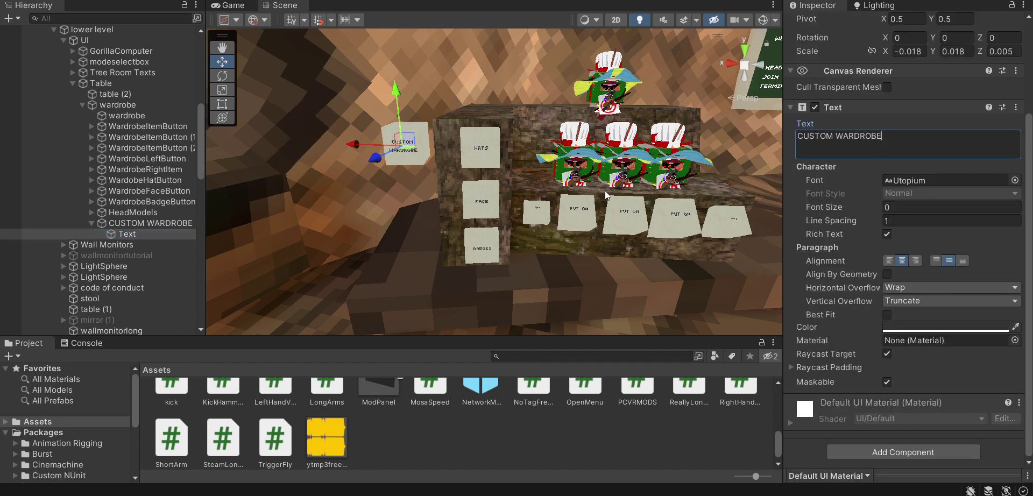
# Remove the Wardrobe Function Button script from the CUSTOM WARDROBE object
pyautogui.click(92, 223)
pyautogui.click(108, 223)
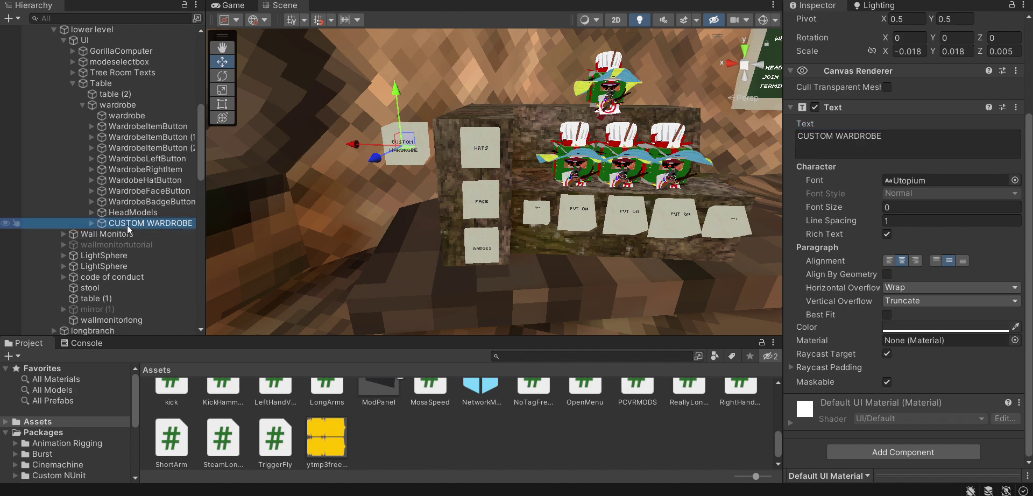
pyautogui.moveTo(505, 210); pyautogui.dragTo(508, 204, button='right')
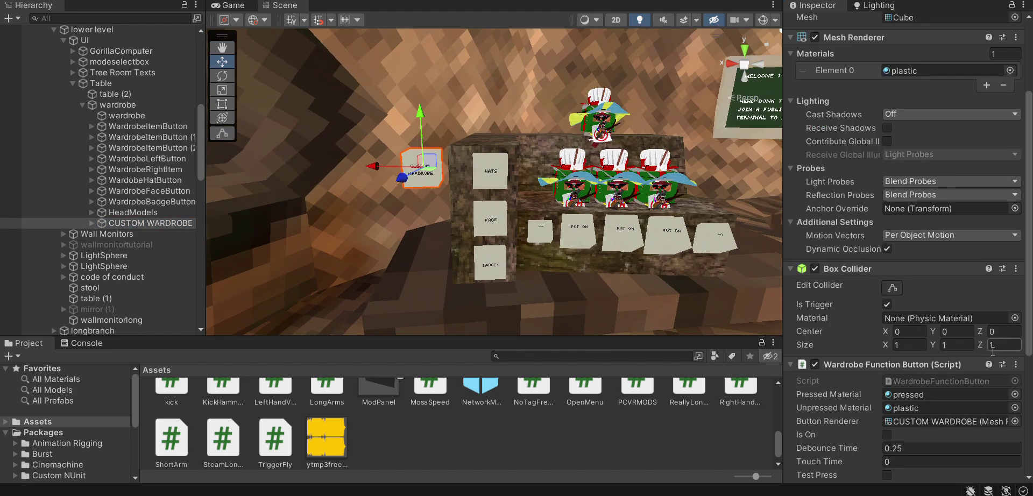
pyautogui.rightClick(915, 363)
pyautogui.click(941, 231)
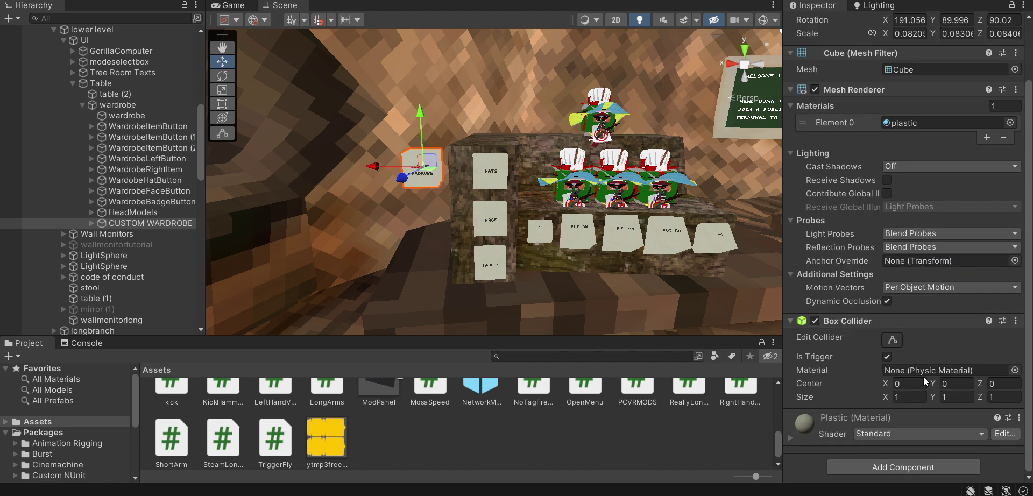
pyautogui.click(901, 463)
pyautogui.write('banana')
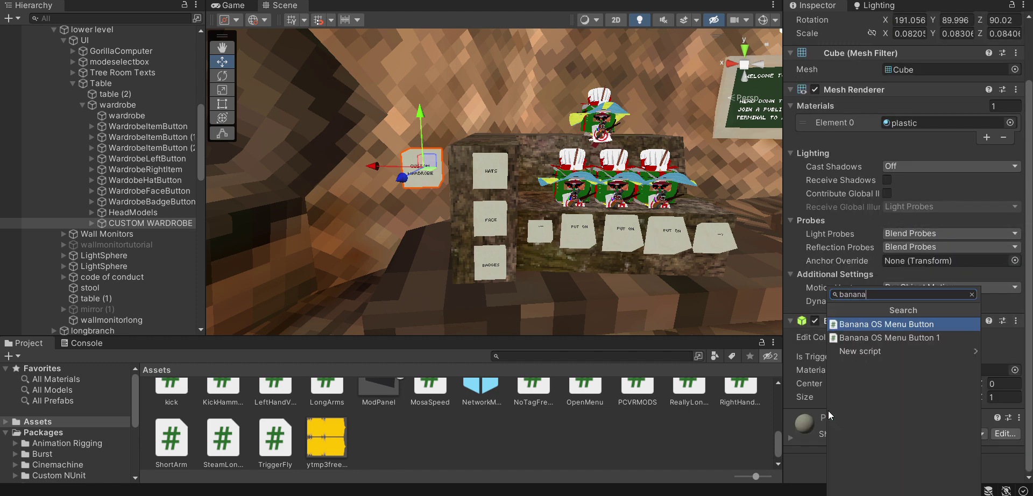
pyautogui.click(926, 337)
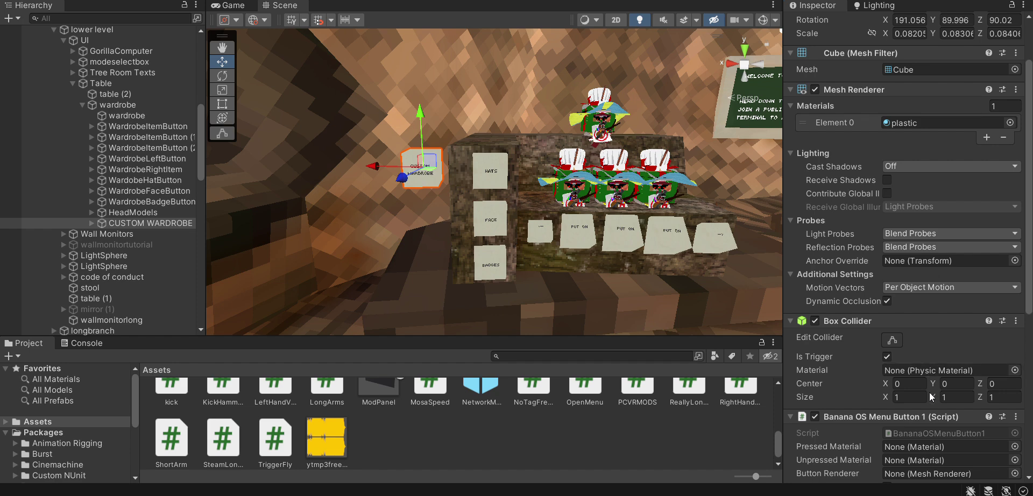
pyautogui.scroll(-3, 928, 392)
pyautogui.rightClick(906, 346)
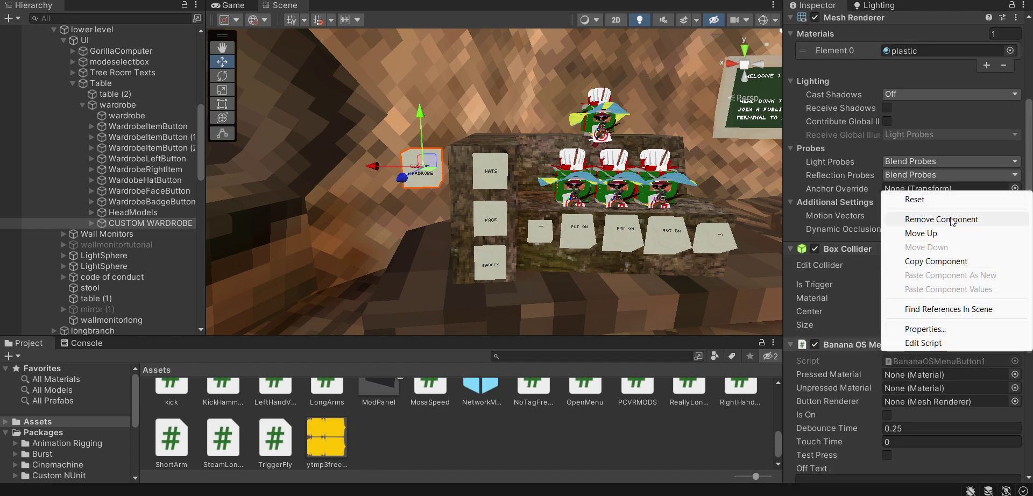
pyautogui.click(925, 219)
# Add the Banana OS Menu Button script to CUSTOM WARDROBE and set its Pressed Material to pressed
pyautogui.click(902, 466)
pyautogui.click(906, 327)
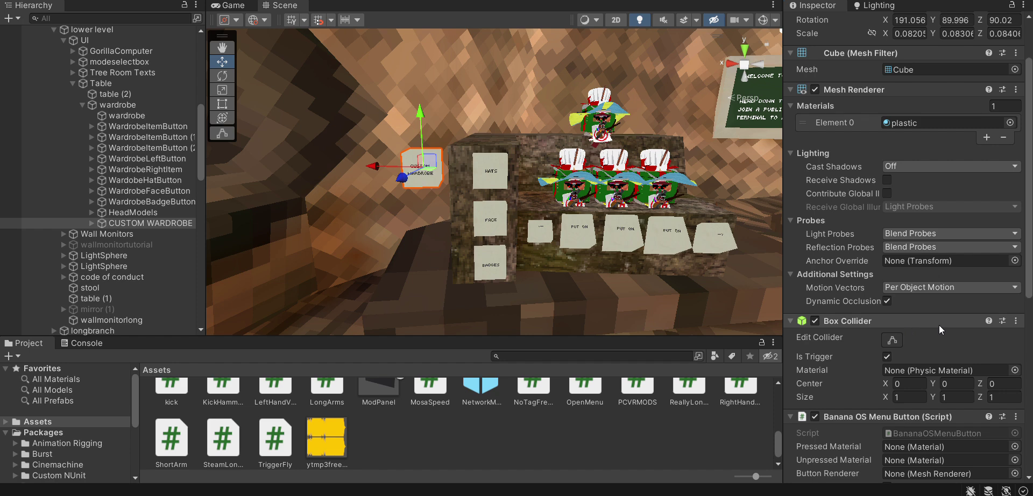
pyautogui.scroll(-3, 952, 325)
pyautogui.click(1013, 382)
pyautogui.write('pre')
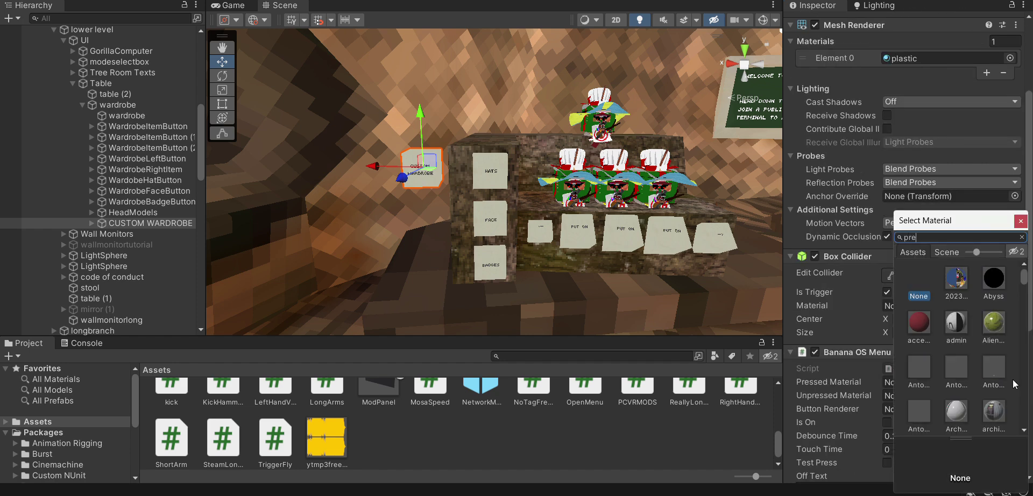
pyautogui.write('ssed')
pyautogui.doubleClick(949, 278)
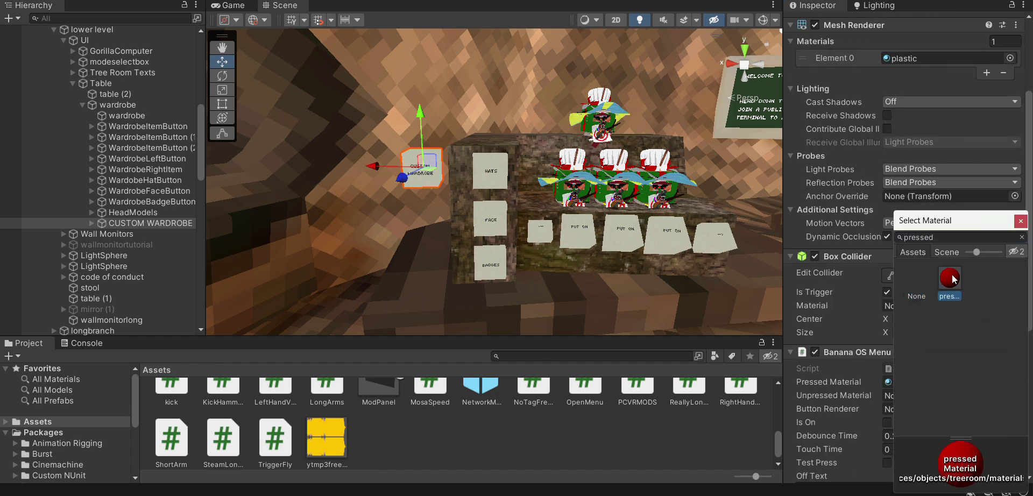
# Set the script's Unpressed Material to plastic and assign CUSTOM WARDROBE's own mesh renderer as Button Renderer
pyautogui.scroll(-8, 951, 301)
pyautogui.scroll(1, 816, 401)
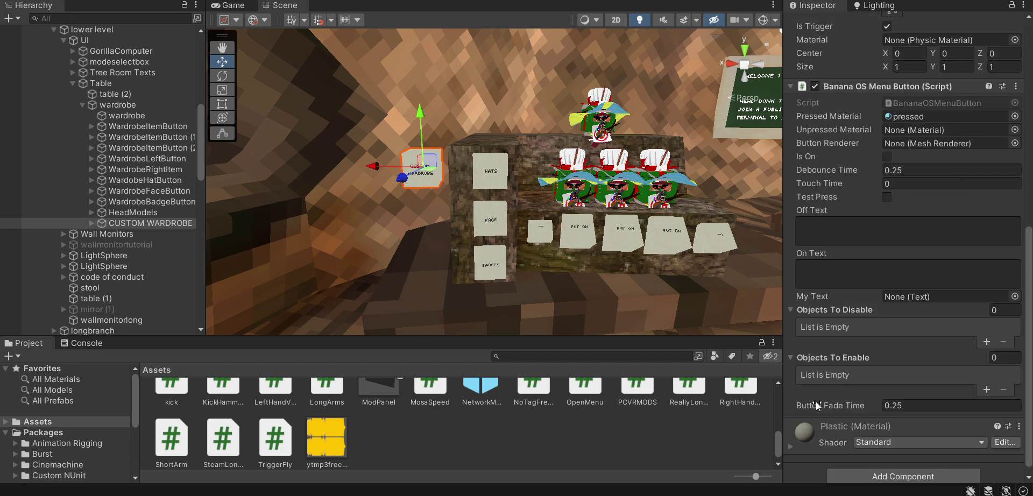
pyautogui.moveTo(807, 431); pyautogui.dragTo(928, 128)
pyautogui.moveTo(148, 224); pyautogui.dragTo(947, 143)
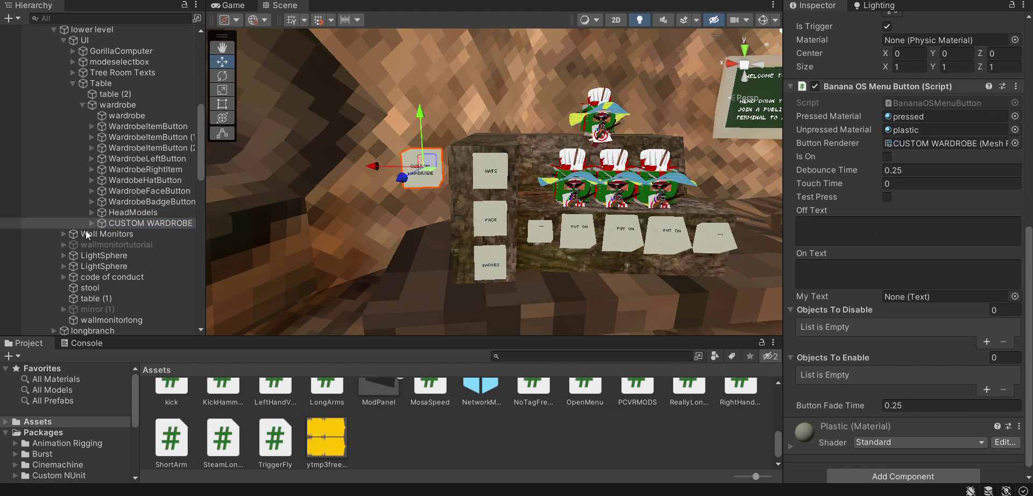
# Fill Objects To Disable with the three item buttons, the left, right, hat, face and badge buttons, and HeadModels
pyautogui.moveTo(145, 127); pyautogui.dragTo(882, 323)
pyautogui.moveTo(114, 136); pyautogui.dragTo(873, 317)
pyautogui.moveTo(145, 147); pyautogui.dragTo(835, 310)
pyautogui.moveTo(145, 158); pyautogui.dragTo(829, 311)
pyautogui.moveTo(148, 169); pyautogui.dragTo(834, 311)
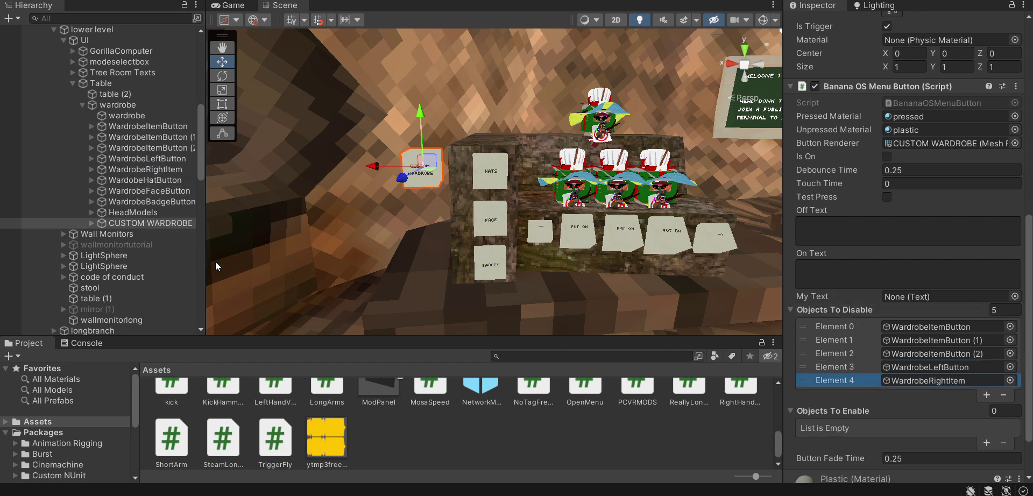
pyautogui.moveTo(148, 179); pyautogui.dragTo(649, 266)
pyautogui.moveTo(830, 303); pyautogui.dragTo(833, 310)
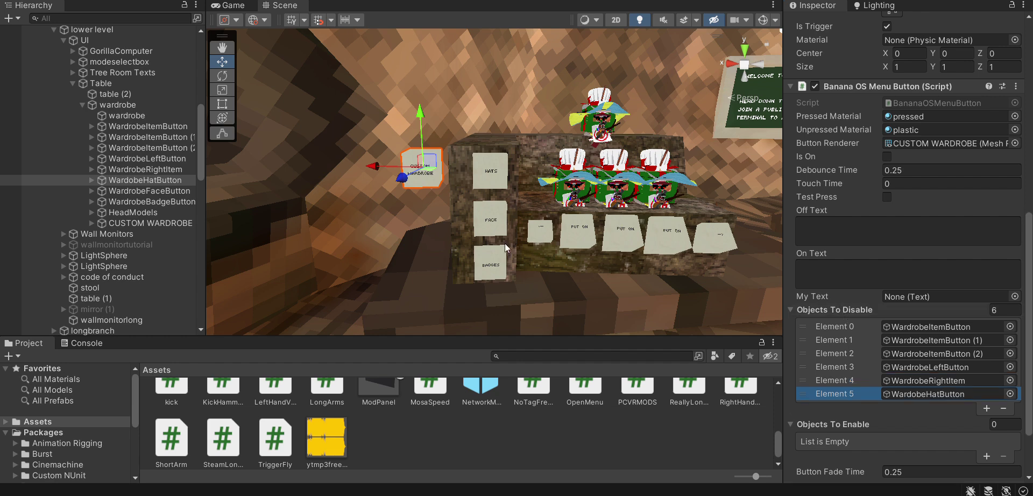
pyautogui.moveTo(144, 191); pyautogui.dragTo(866, 313)
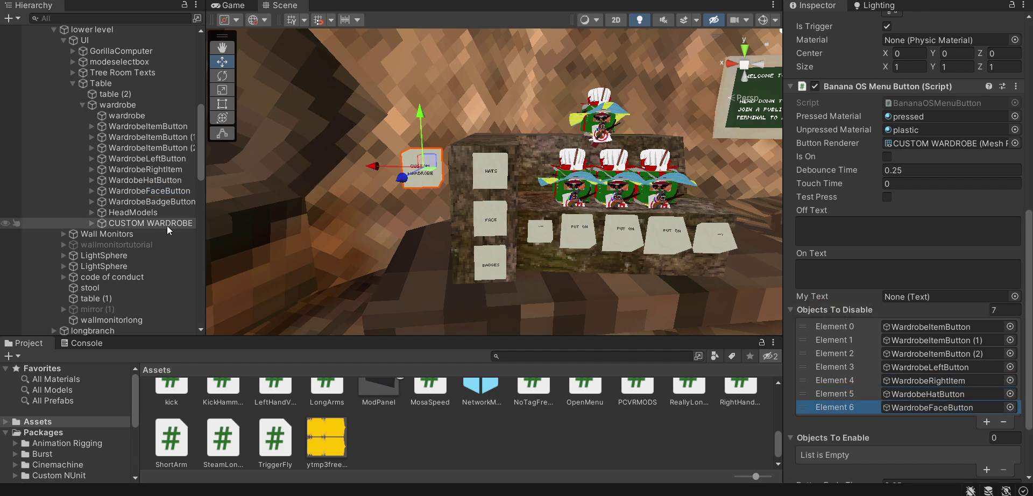
pyautogui.moveTo(139, 203); pyautogui.dragTo(823, 312)
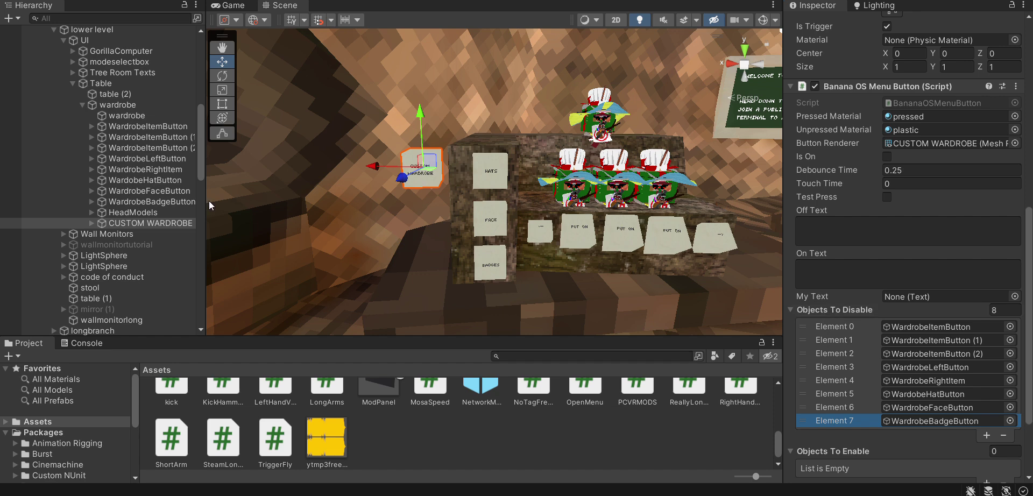
pyautogui.moveTo(123, 216); pyautogui.dragTo(825, 312)
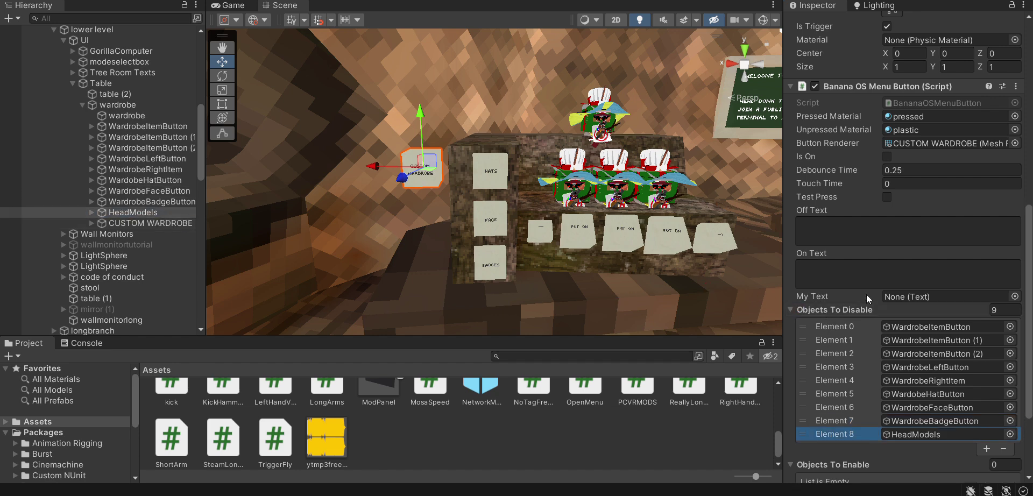
pyautogui.scroll(-4, 914, 279)
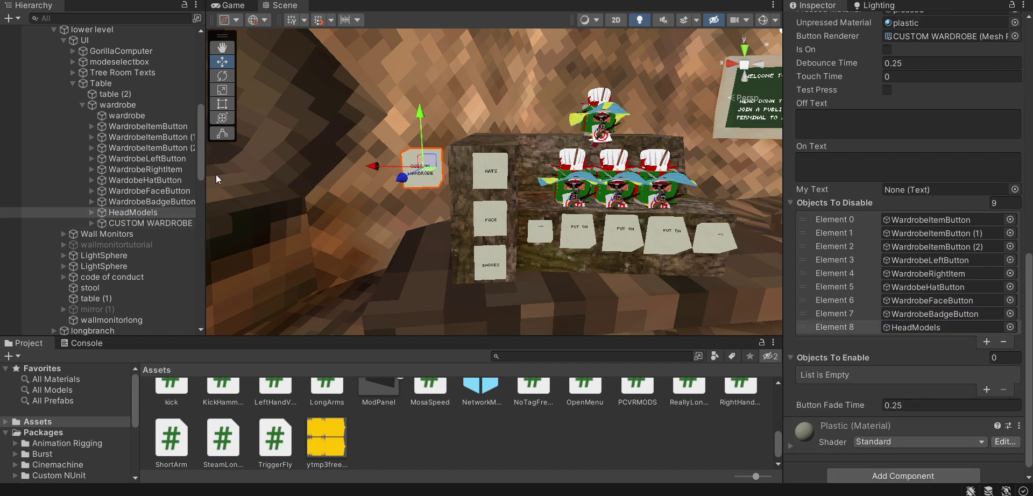
# Deactivate all nine wardrobe objects from WardrobeItemButton through HeadModels together
pyautogui.click(129, 127)
pyautogui.keyDown('shift'); pyautogui.click(146, 212); pyautogui.keyUp('shift')
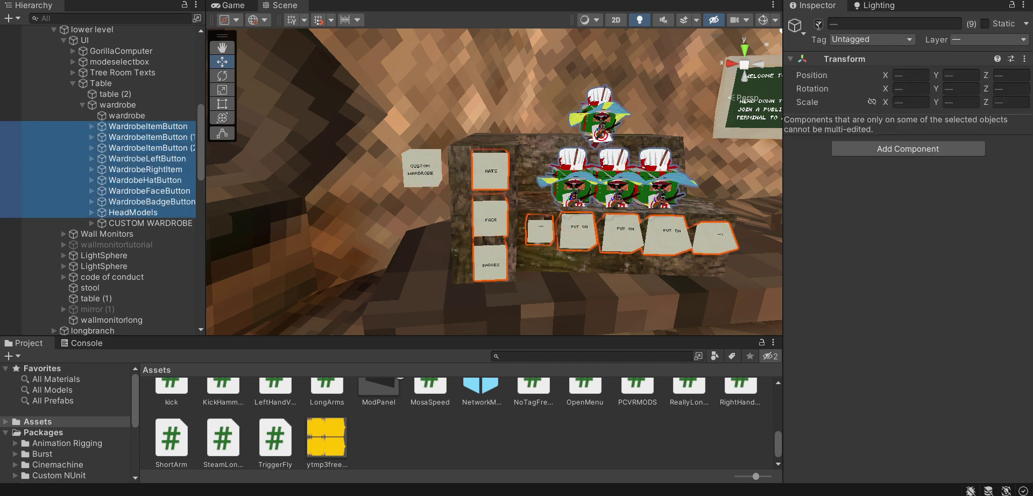
pyautogui.click(818, 24)
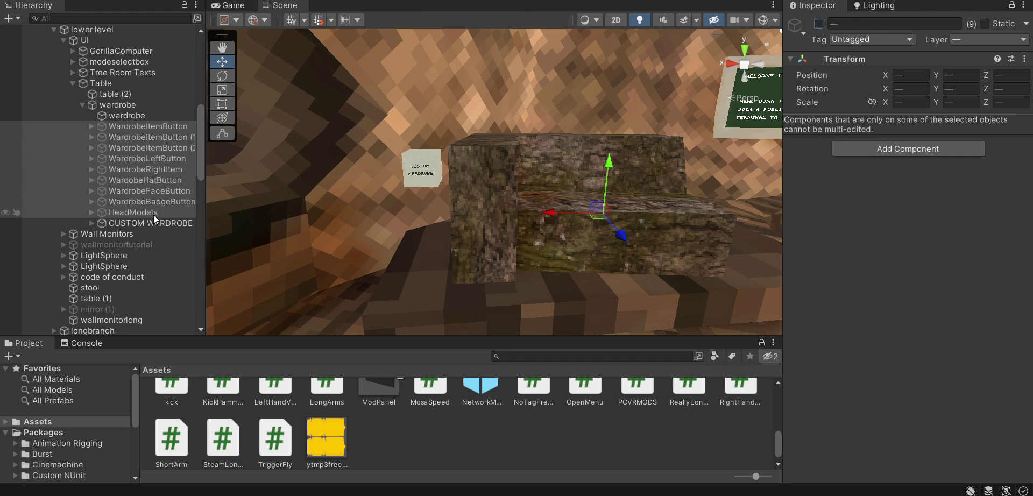
# Duplicate the deactivated WardobeHatButton and activate the copy
pyautogui.click(170, 127)
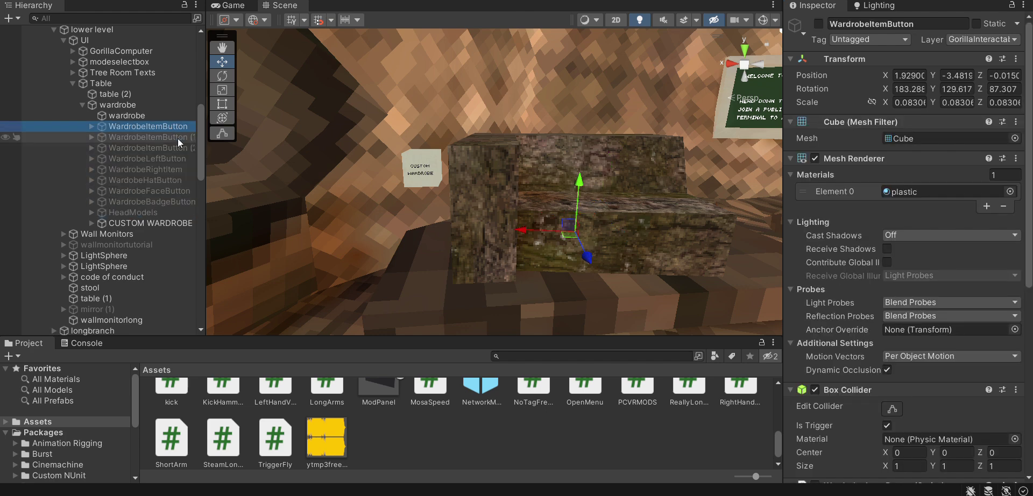
pyautogui.click(165, 183)
pyautogui.hotkey('ctrl', 'd')
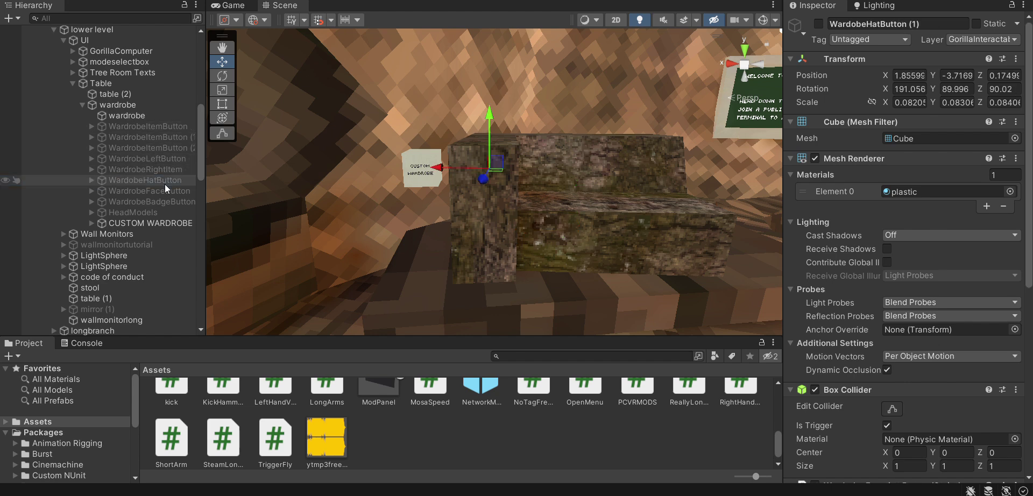
pyautogui.click(824, 21)
pyautogui.click(822, 23)
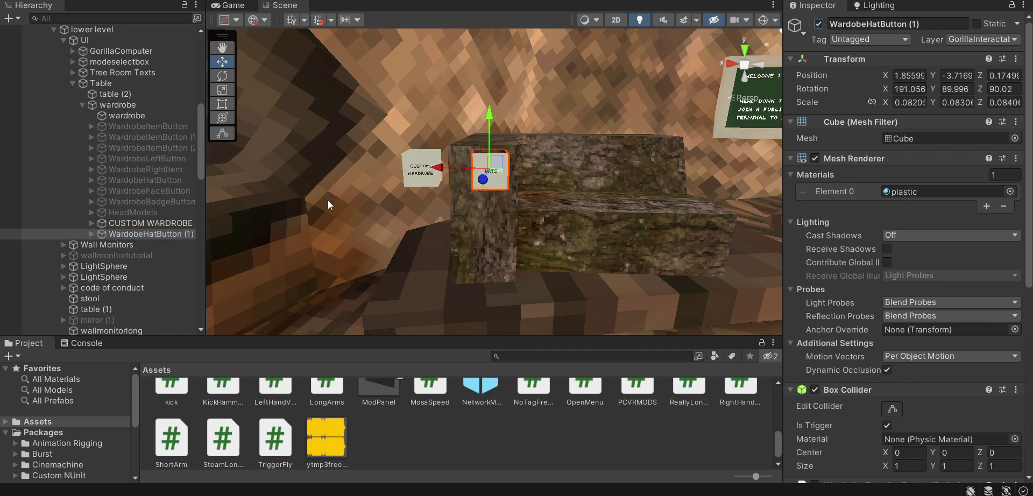
# Shift the hat button copy sideways to about Y -3.731 and nest it under CUSTOM WARDROBE
pyautogui.moveTo(440, 170); pyautogui.dragTo(440, 168)
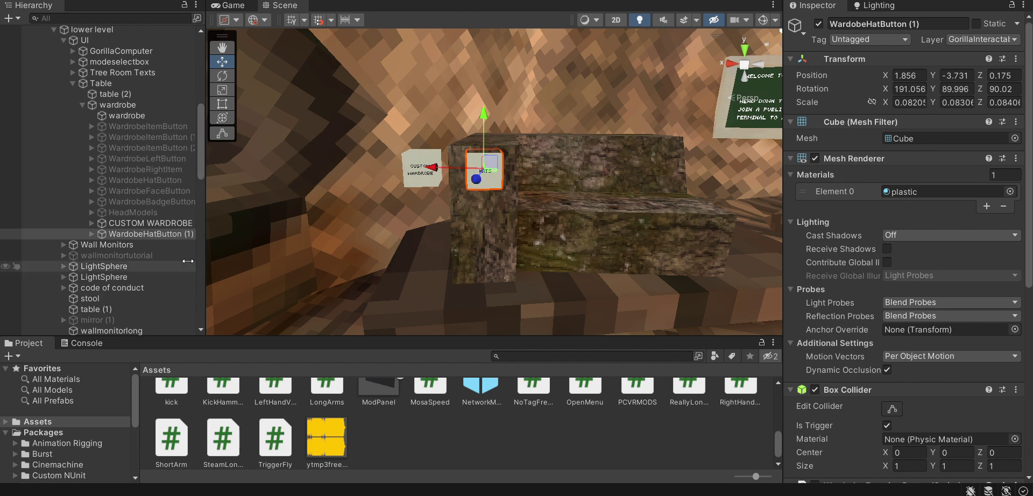
pyautogui.moveTo(160, 243); pyautogui.dragTo(150, 222)
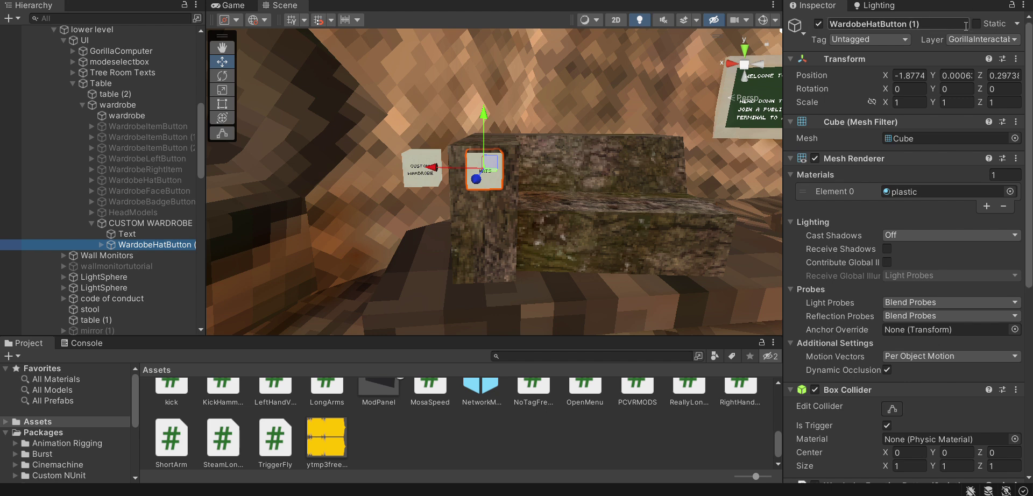
pyautogui.moveTo(530, 161); pyautogui.dragTo(525, 161, button='right')
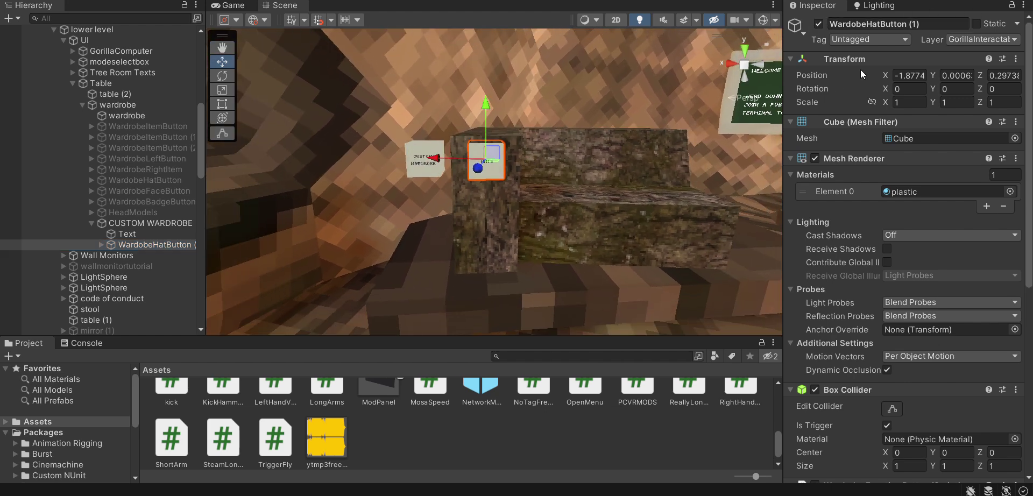
# Rename the nested hat button copy as MODS
pyautogui.click(916, 26)
pyautogui.hotkey('ctrl', 'a')
pyautogui.write('M')
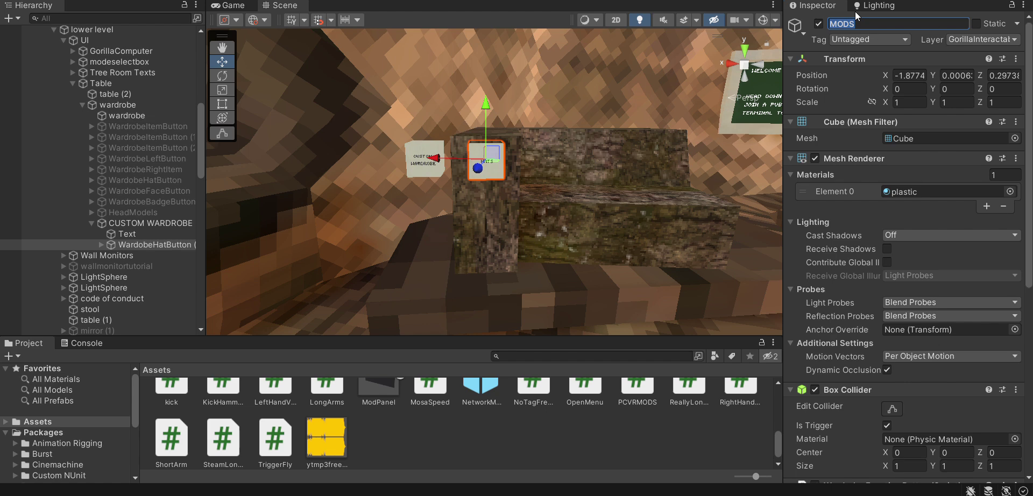
# Change the MODS button's label text from HATS to "MODS"
pyautogui.press('Return')
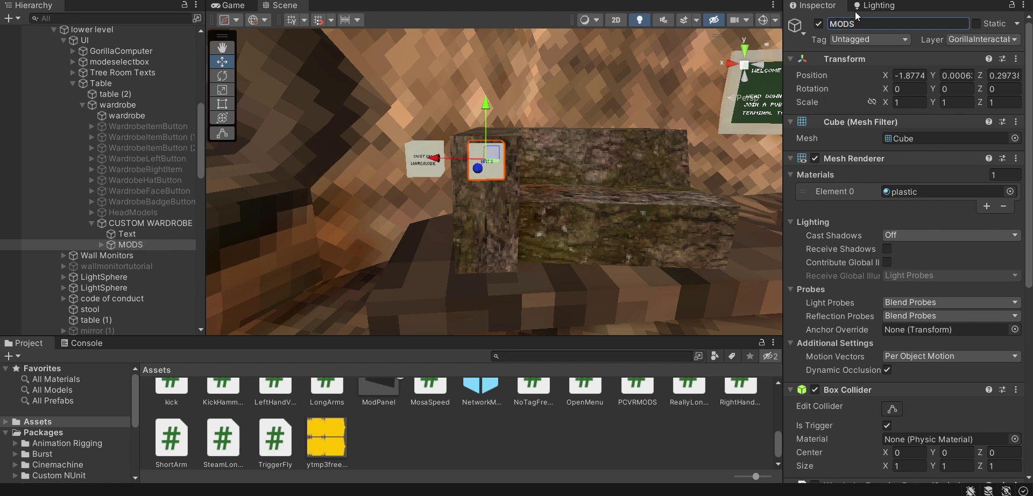
pyautogui.click(100, 244)
pyautogui.click(128, 256)
pyautogui.click(857, 275)
pyautogui.hotkey('ctrl', 'a')
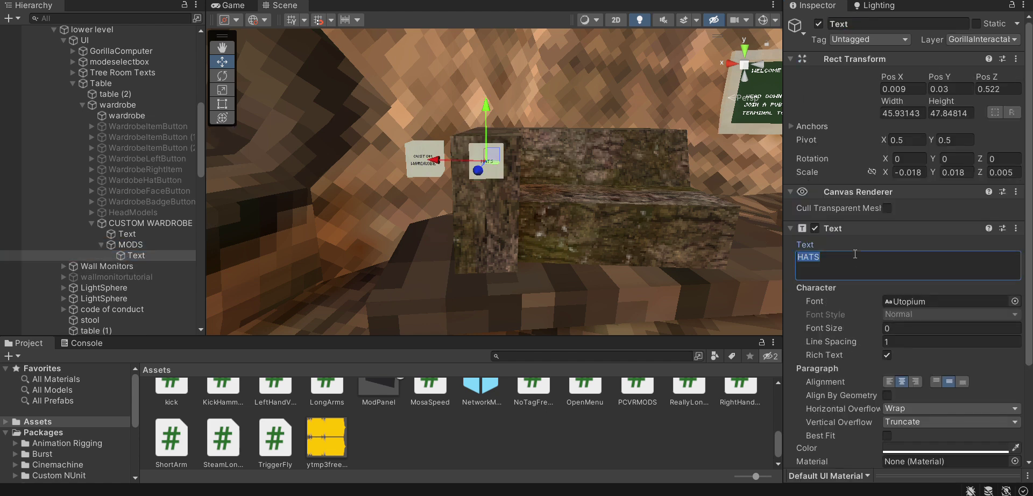
pyautogui.write('MODS')
pyautogui.click(130, 244)
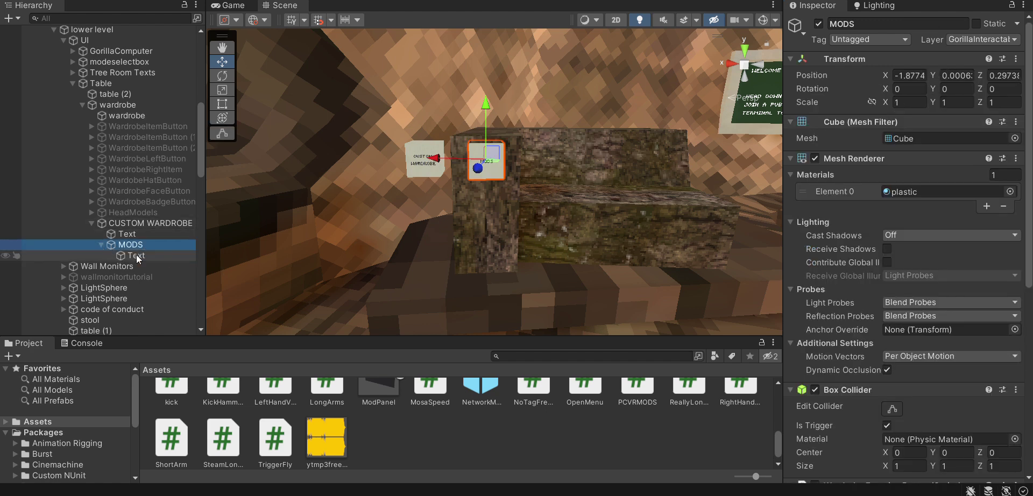
pyautogui.click(101, 245)
# Duplicate the three deactivated WardrobeItemButton objects and nest the copies, activated, under the MODS button
pyautogui.keyDown('alt'); pyautogui.moveTo(423, 247); pyautogui.dragTo(503, 239); pyautogui.keyUp('alt')
pyautogui.click(165, 128)
pyautogui.keyDown('shift'); pyautogui.click(178, 147); pyautogui.keyUp('shift')
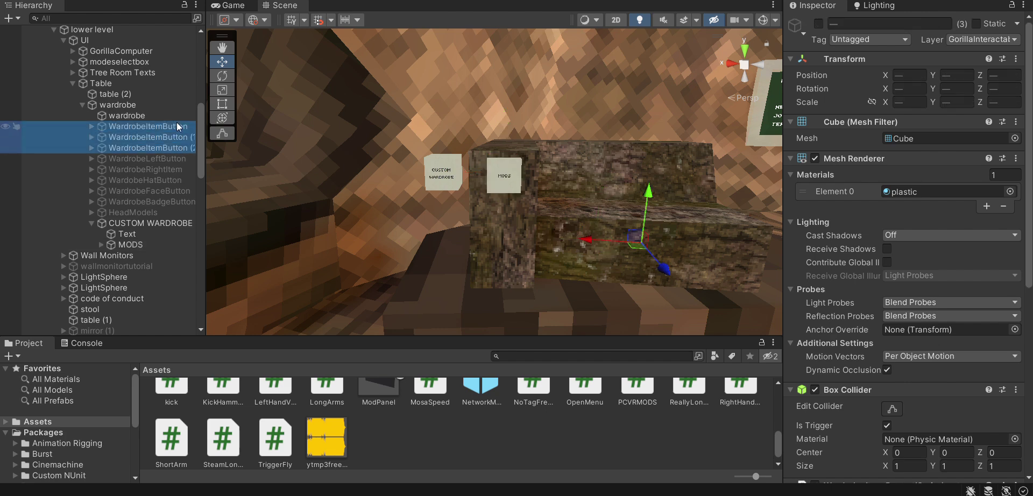
pyautogui.hotkey('ctrl', 'd')
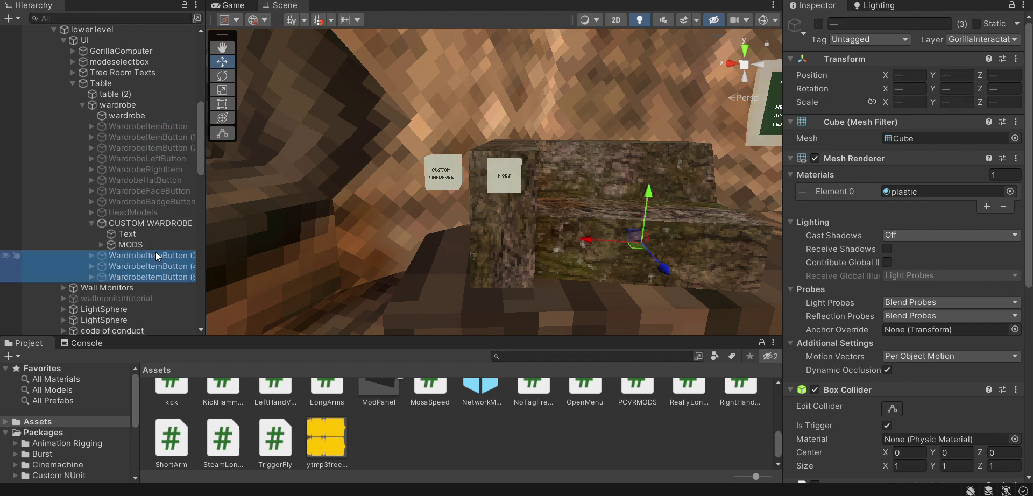
pyautogui.moveTo(157, 251)
pyautogui.mouseDown()
pyautogui.moveTo(148, 235)
pyautogui.moveTo(148, 246)
pyautogui.mouseUp()
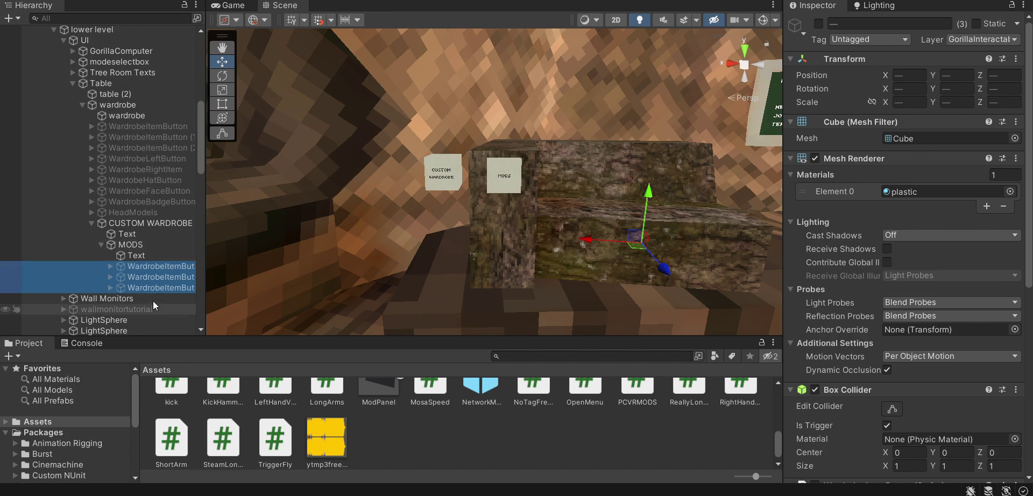
pyautogui.click(818, 24)
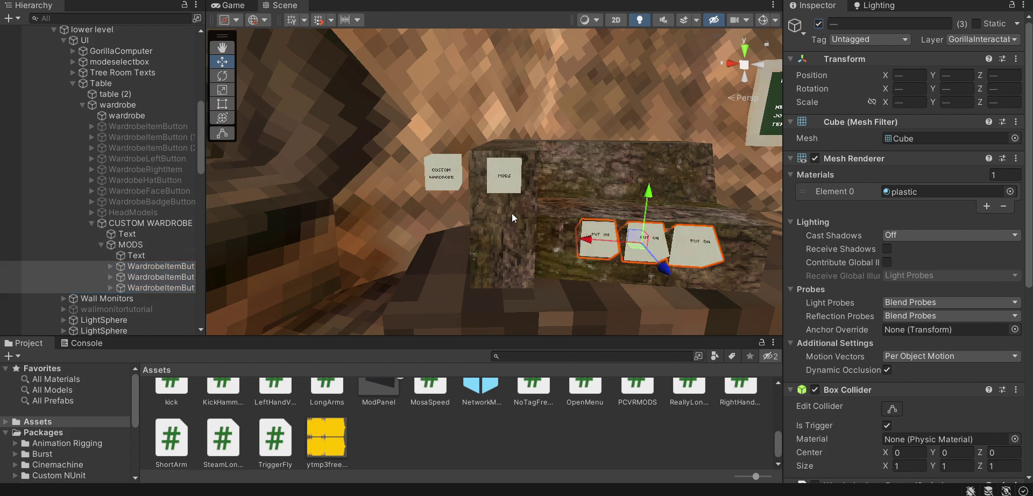
pyautogui.moveTo(512, 216)
pyautogui.mouseDown(button='right')
pyautogui.moveTo(544, 243)
pyautogui.moveTo(546, 232)
pyautogui.moveTo(515, 220)
pyautogui.mouseUp(button='right')
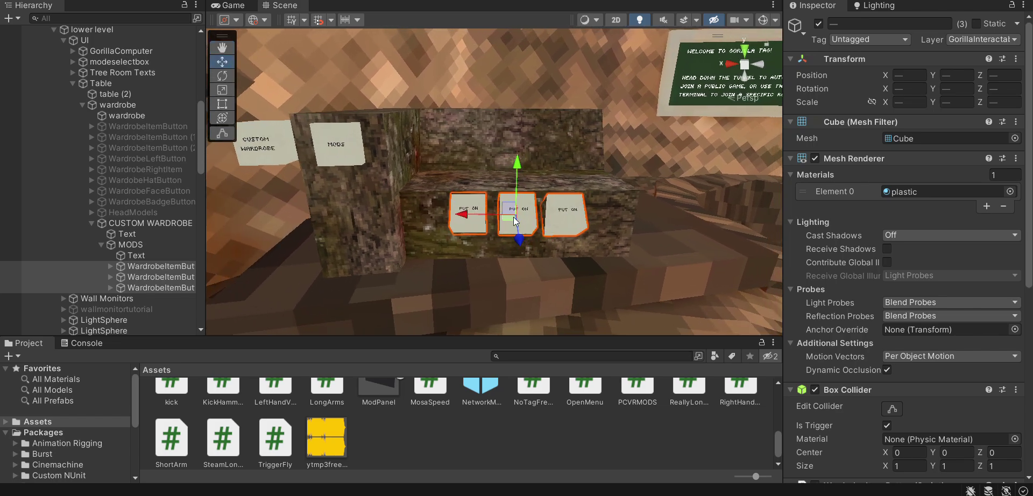
# Add MODS to the Objects To Enable list of the CUSTOM WARDROBE button
pyautogui.click(150, 223)
pyautogui.scroll(-10, 903, 268)
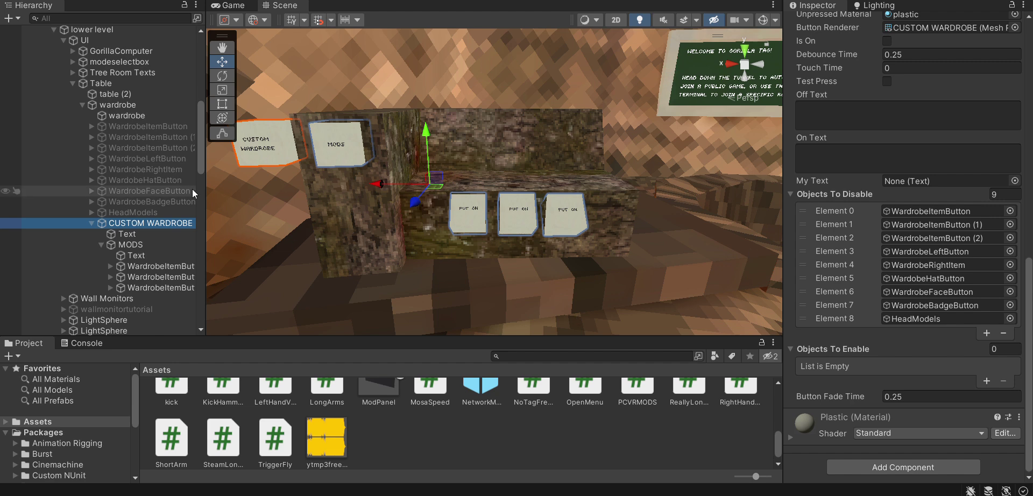
pyautogui.moveTo(140, 247); pyautogui.dragTo(837, 350)
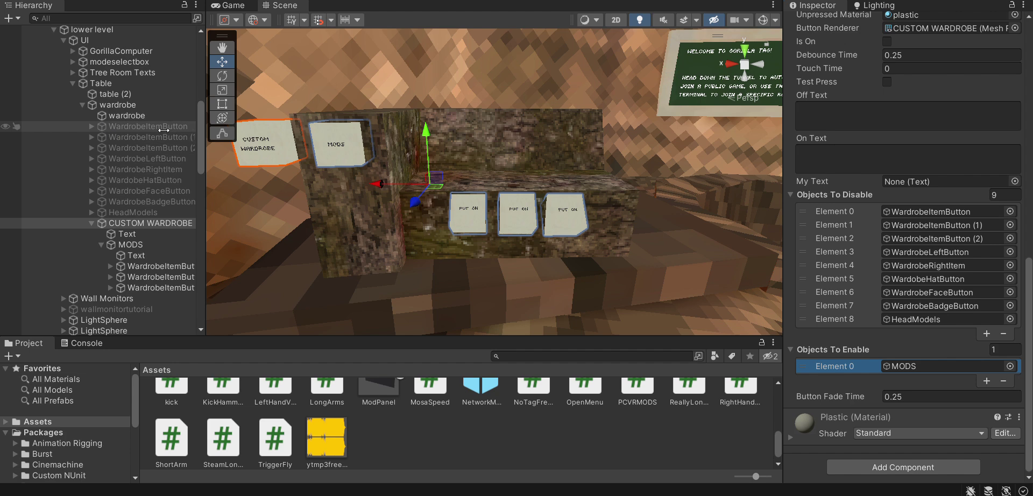
# Duplicate the CUSTOM WARDROBE button and delete the nested MODS object from the copy
pyautogui.click(154, 225)
pyautogui.hotkey('ctrl', 'd')
pyautogui.moveTo(336, 205); pyautogui.dragTo(326, 186, button='right')
pyautogui.press('a')
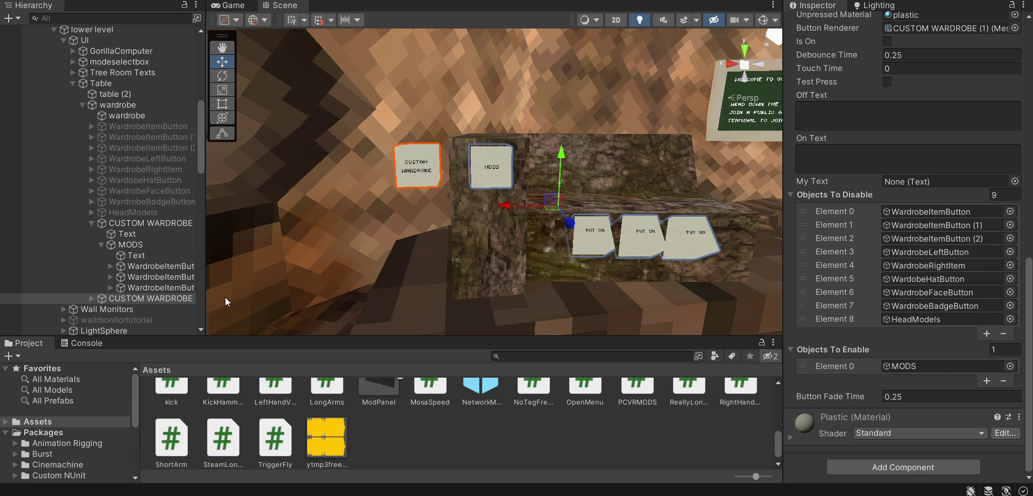
pyautogui.click(92, 298)
pyautogui.scroll(-2, 130, 297)
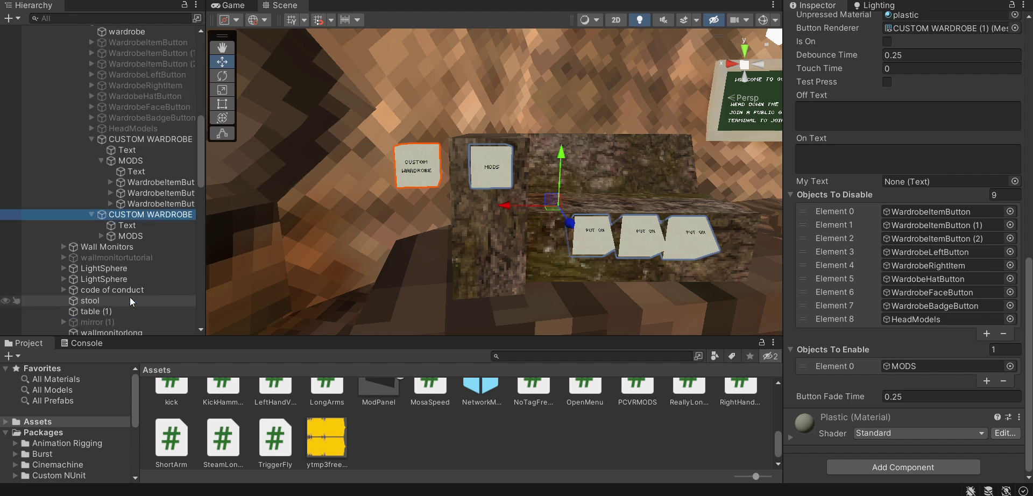
pyautogui.click(134, 233)
pyautogui.press('Delete')
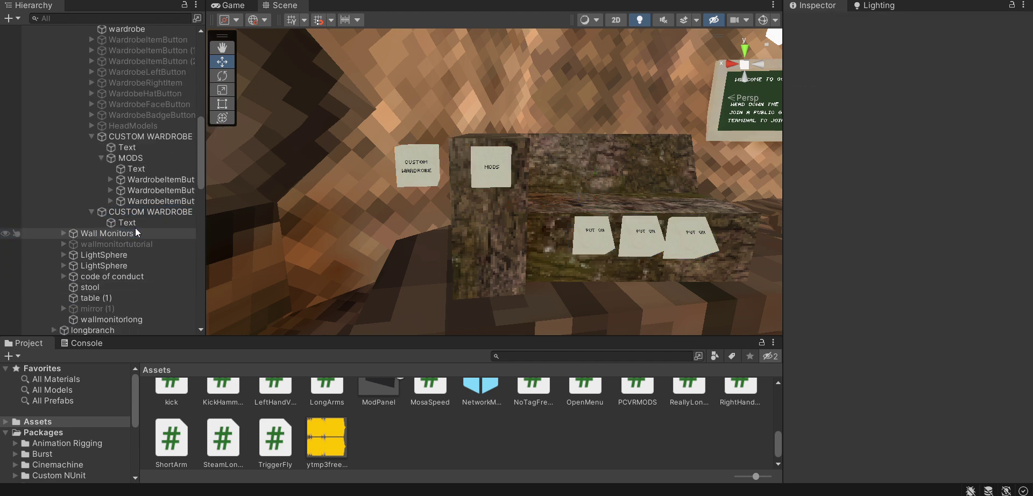
# Rename the CUSTOM WARDROBE copy as BACK BUTTON
pyautogui.click(134, 222)
pyautogui.click(141, 213)
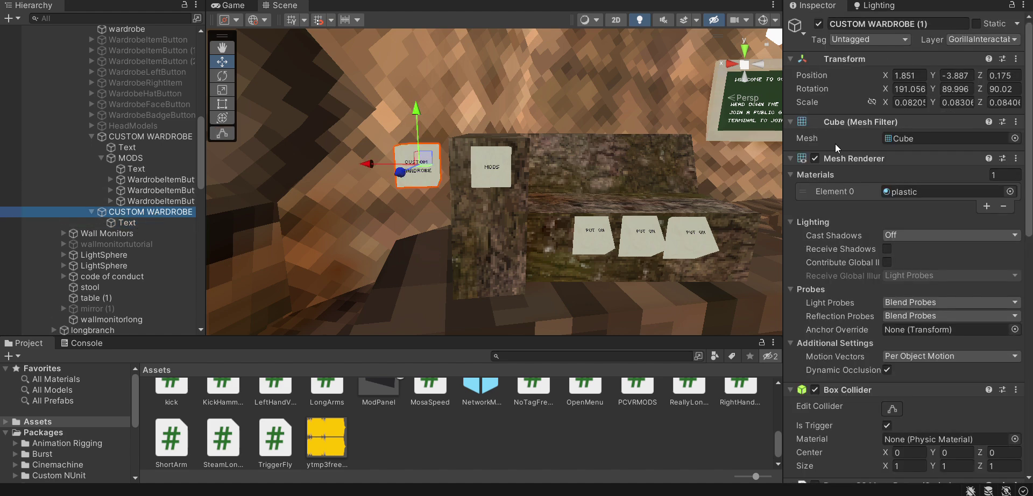
pyautogui.click(938, 29)
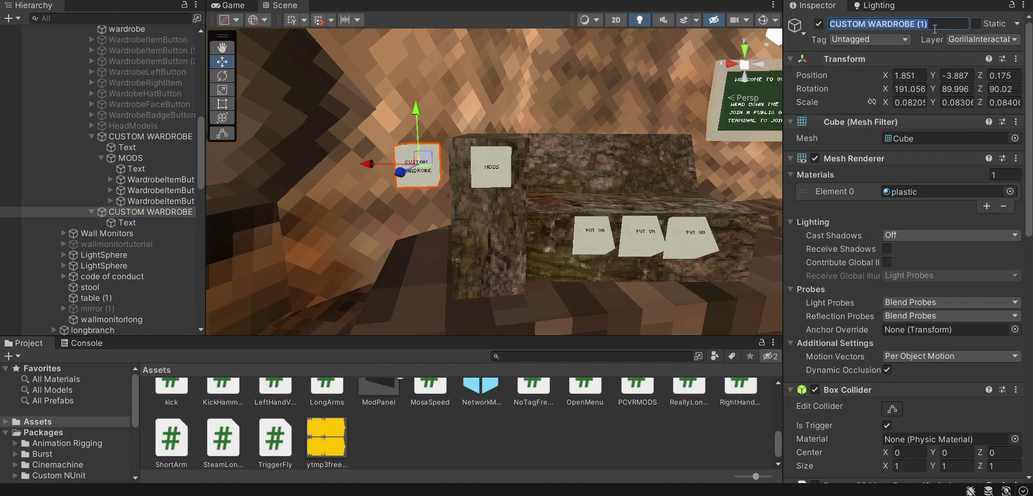
pyautogui.write('BACK B')
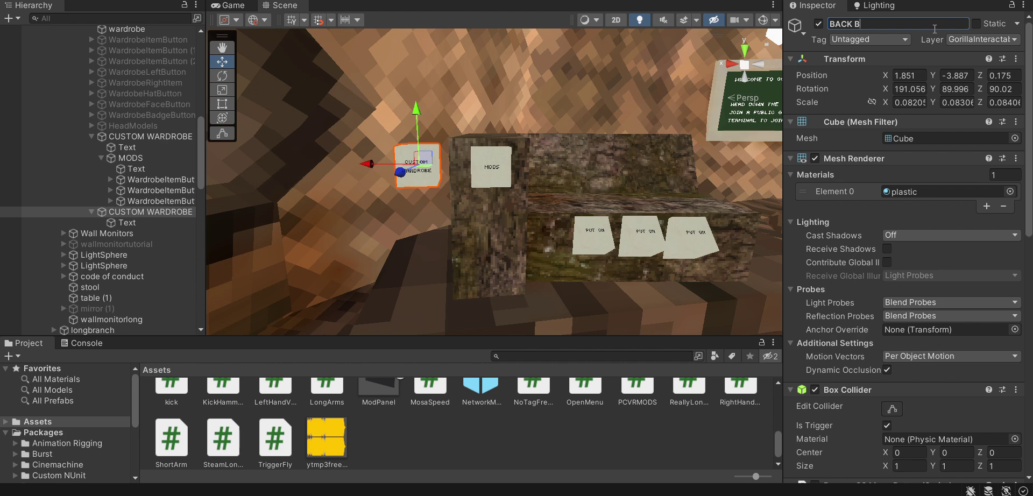
pyautogui.write('UTTON')
pyautogui.press('Return')
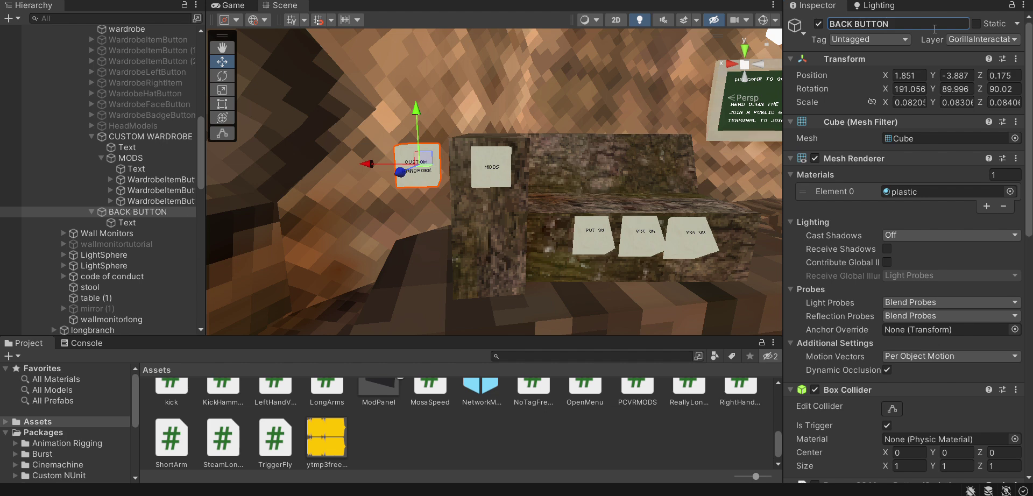
# Set the label text of BACK BUTTON to "BACK"
pyautogui.click(118, 222)
pyautogui.click(932, 272)
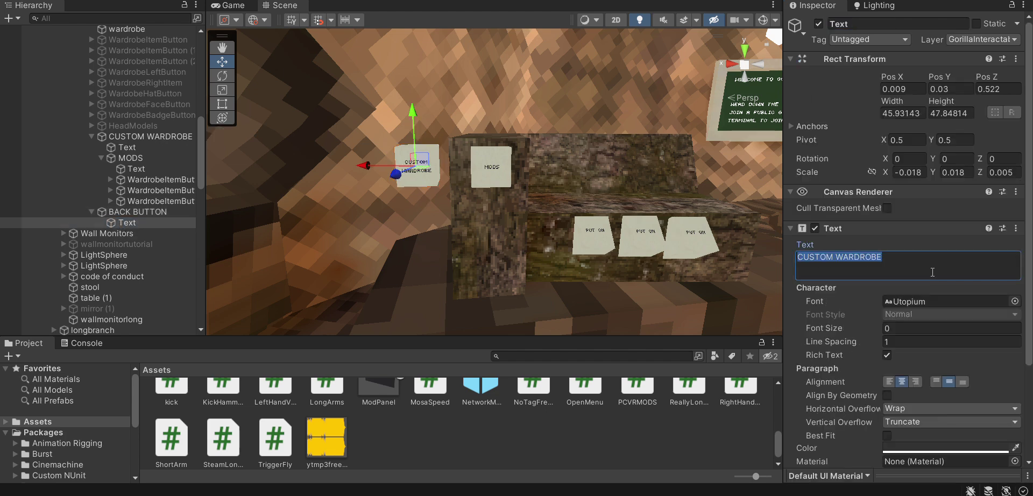
pyautogui.write('BACK')
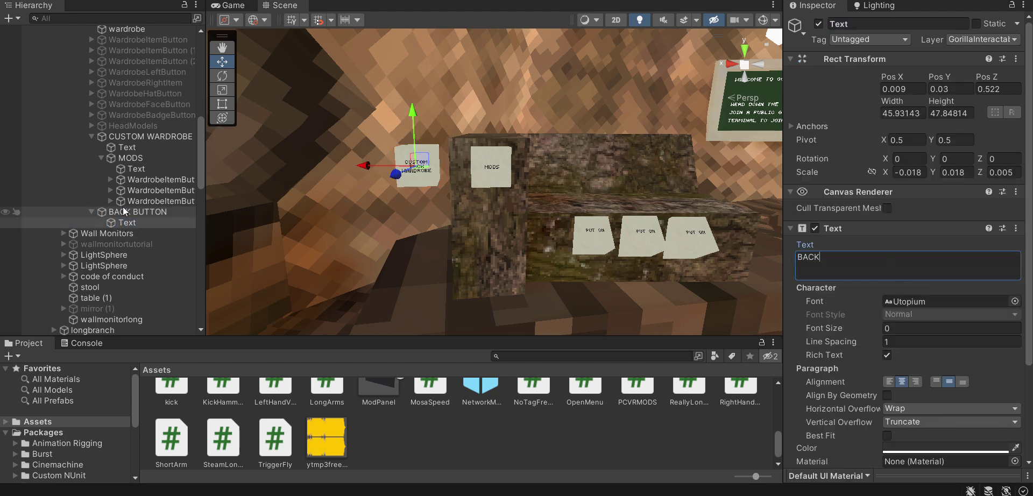
pyautogui.click(92, 212)
# Empty the Objects To Disable and Objects To Enable lists of BACK BUTTON by setting both sizes to 0
pyautogui.click(118, 213)
pyautogui.scroll(-10, 986, 272)
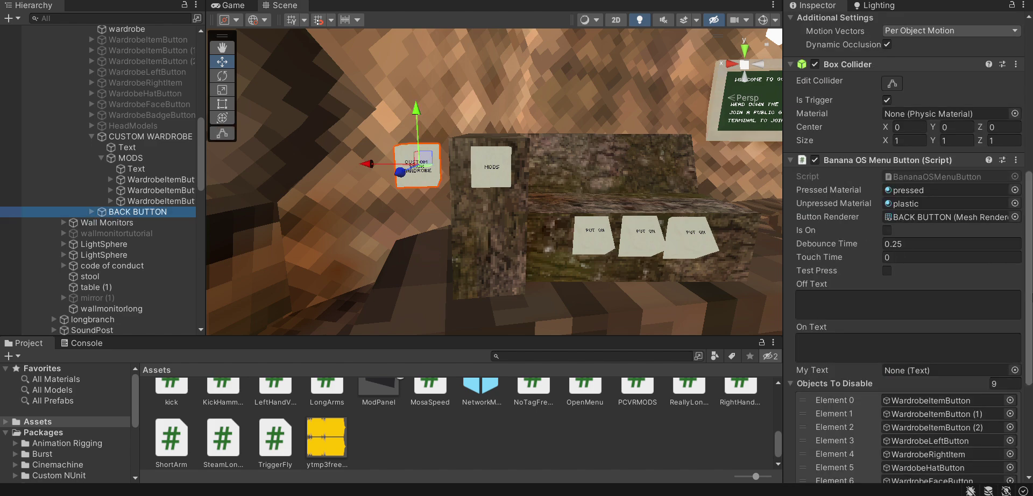
pyautogui.click(1000, 347)
pyautogui.write('0')
pyautogui.press('Return')
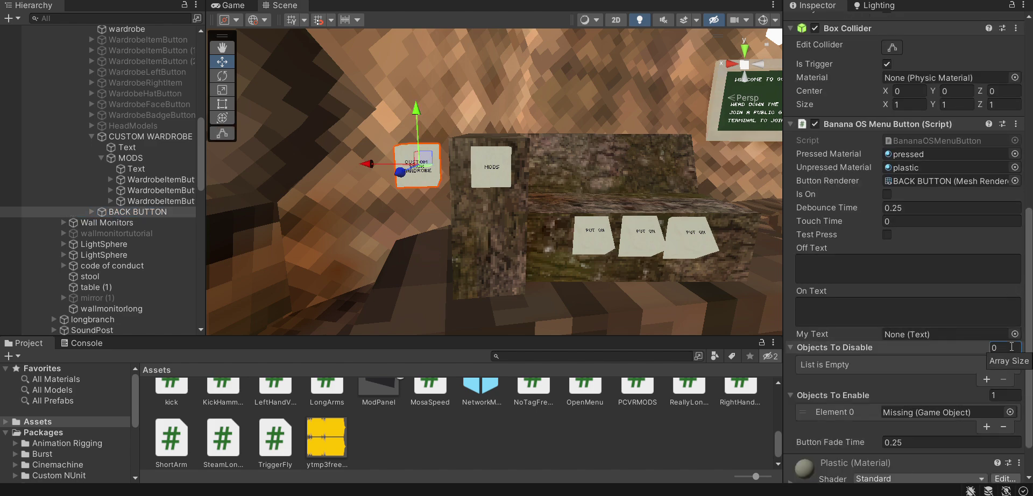
pyautogui.click(1013, 347)
pyautogui.write('0')
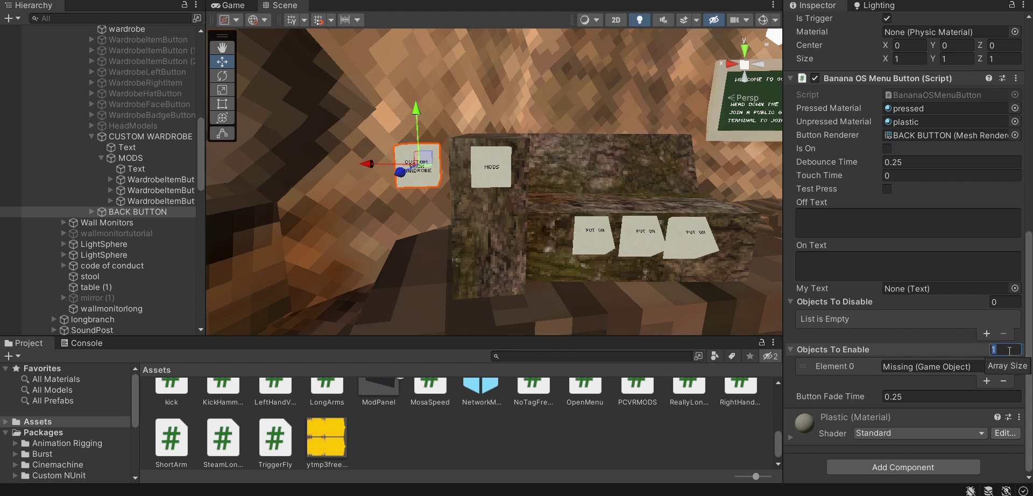
pyautogui.press('Return')
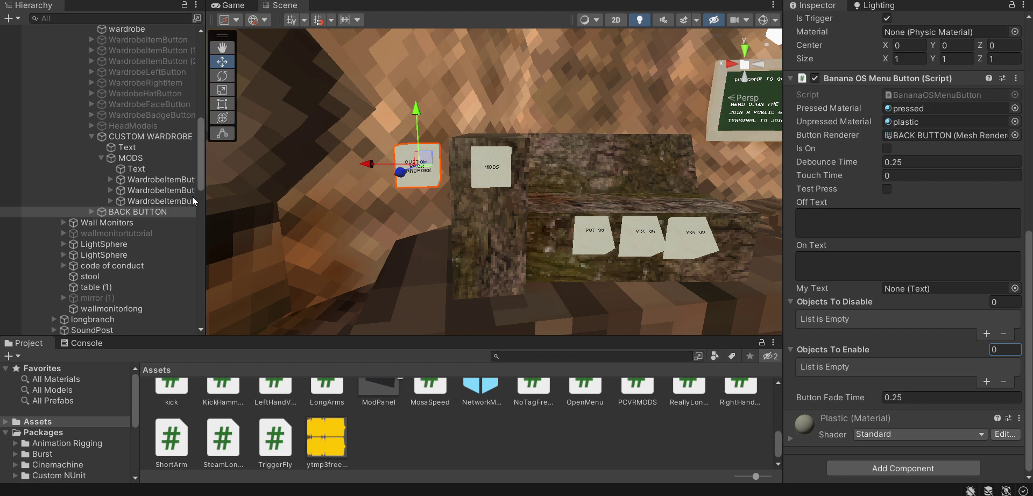
# Fill BACK BUTTON's Objects To Enable list with the nine deactivated wardrobe objects, from WardrobeItemButton through HeadModels
pyautogui.scroll(3, 146, 145)
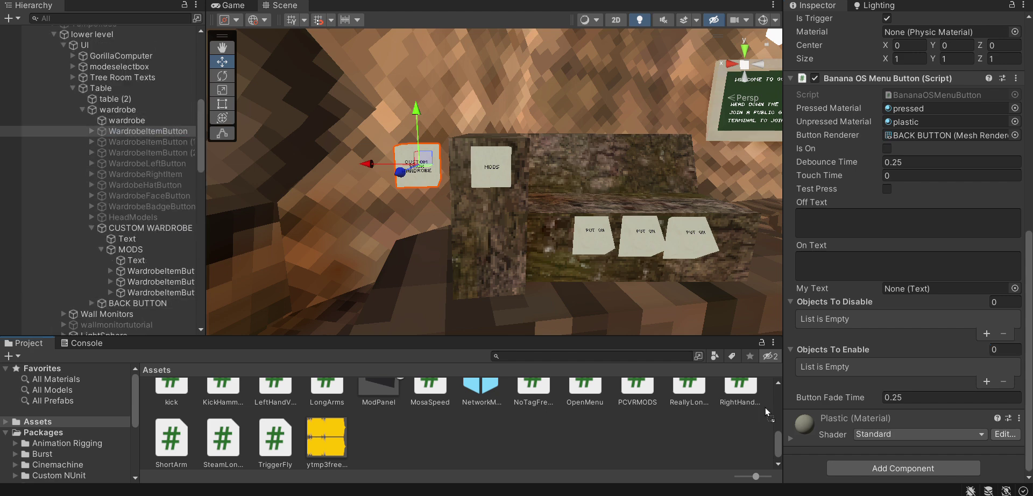
pyautogui.moveTo(767, 413); pyautogui.dragTo(839, 358)
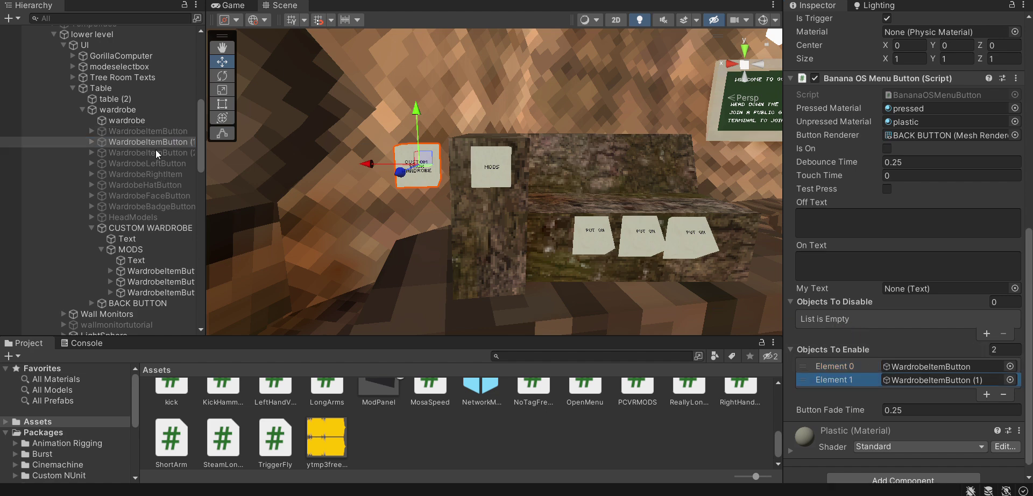
pyautogui.moveTo(157, 154); pyautogui.dragTo(855, 355)
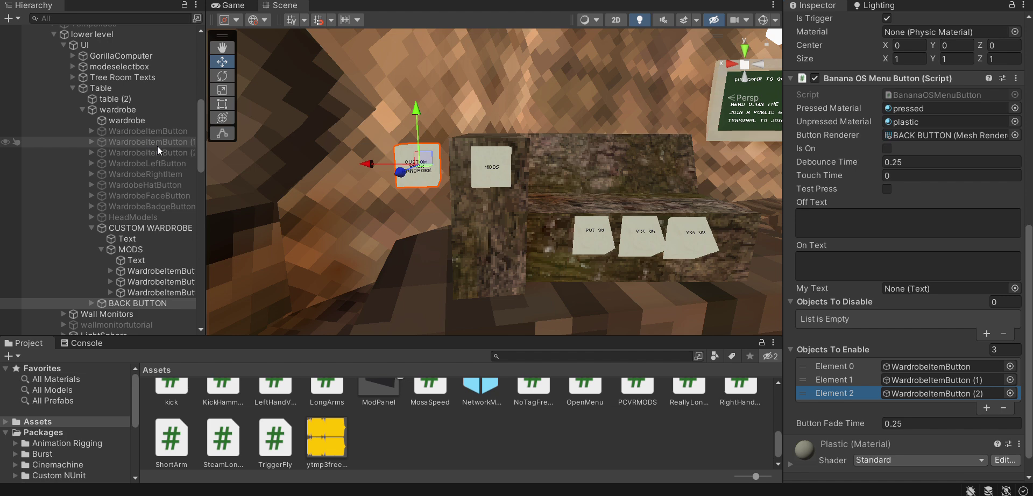
pyautogui.moveTo(158, 152); pyautogui.dragTo(860, 354)
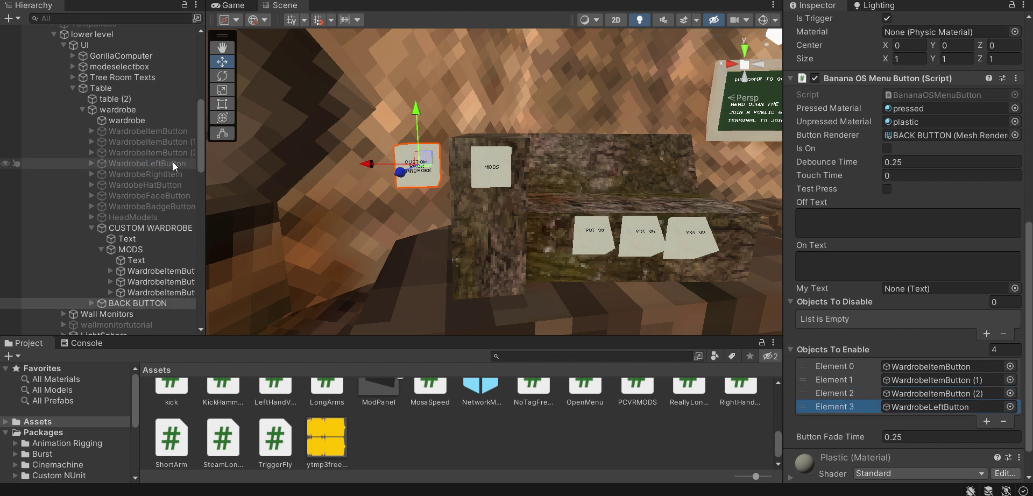
pyautogui.moveTo(178, 176); pyautogui.dragTo(907, 482)
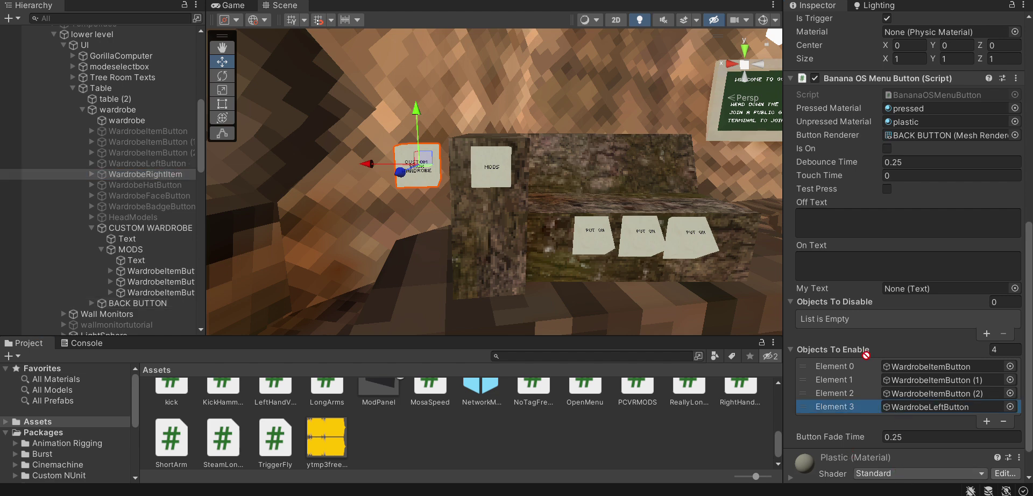
pyautogui.moveTo(865, 355); pyautogui.dragTo(860, 351)
pyautogui.moveTo(161, 186); pyautogui.dragTo(872, 351)
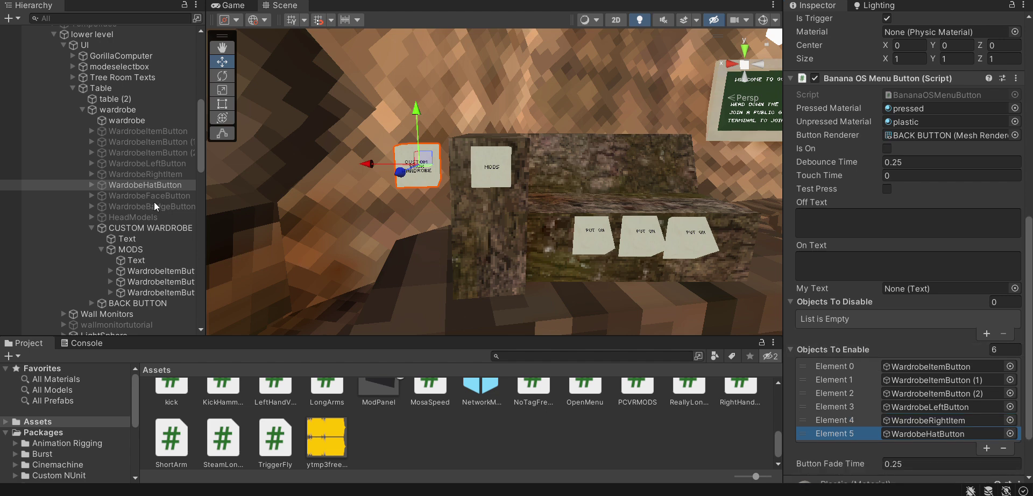
pyautogui.moveTo(150, 196); pyautogui.dragTo(880, 348)
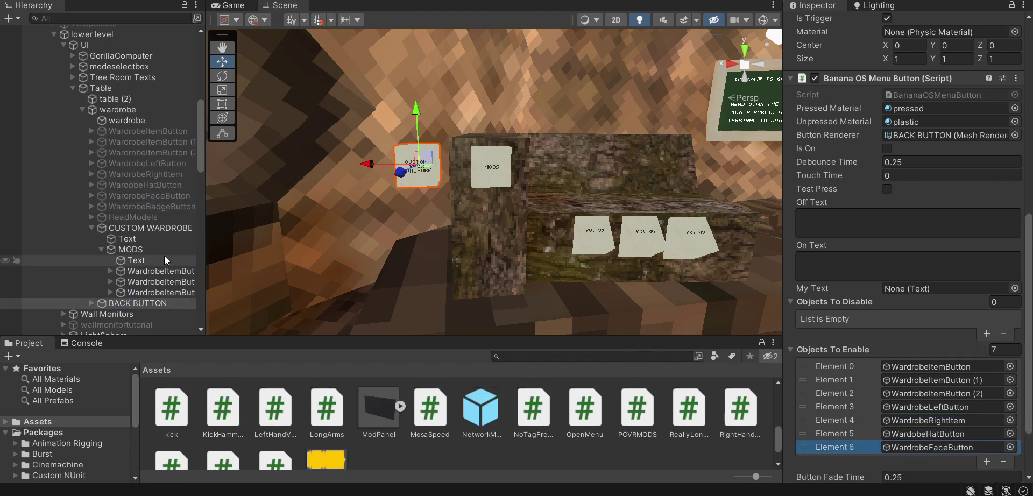
pyautogui.moveTo(160, 207); pyautogui.dragTo(856, 351)
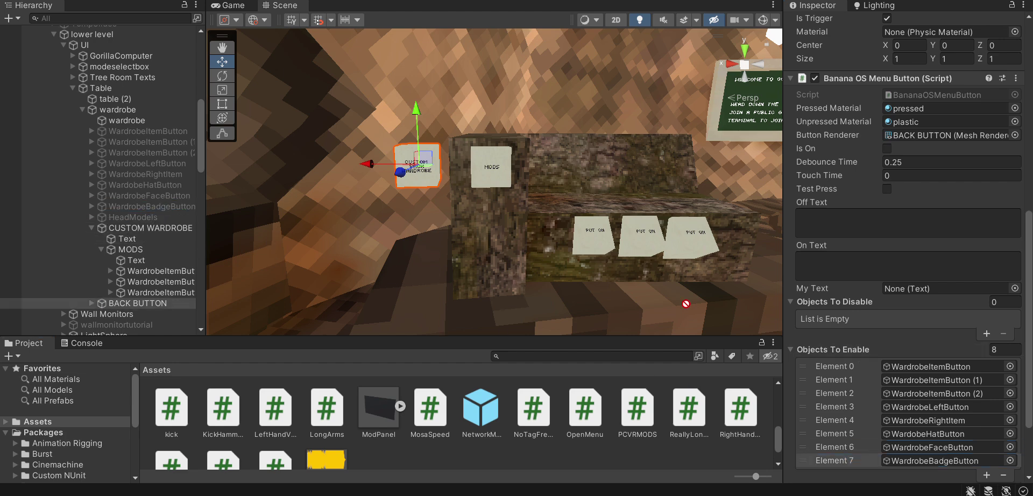
pyautogui.scroll(-5, 899, 355)
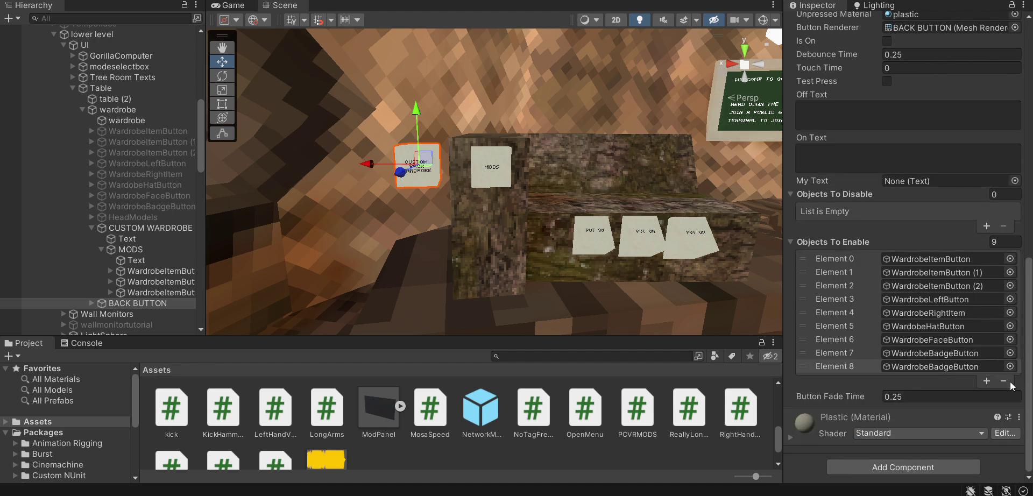
pyautogui.moveTo(134, 217); pyautogui.dragTo(887, 258)
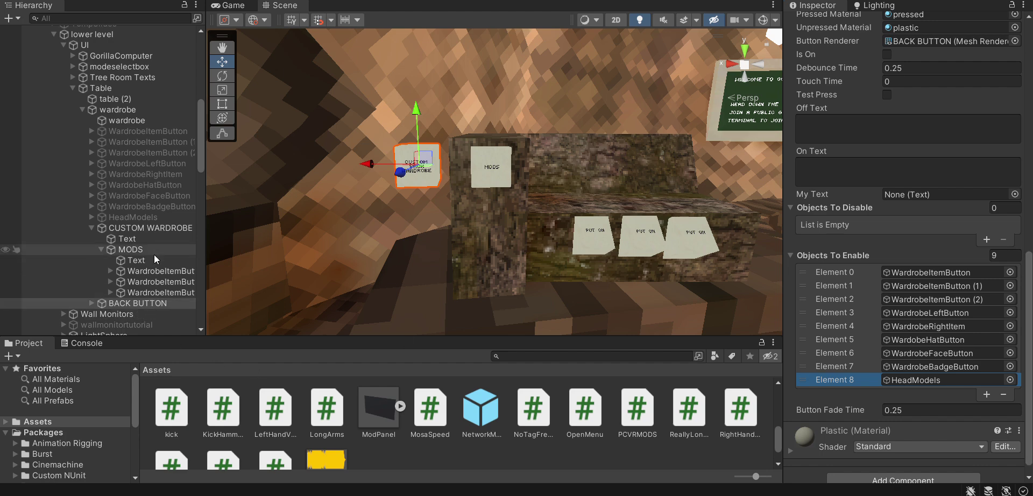
# Add BACK BUTTON and MODS to the Objects To Disable list of BACK BUTTON
pyautogui.click(159, 305)
pyautogui.moveTo(158, 305); pyautogui.dragTo(832, 226)
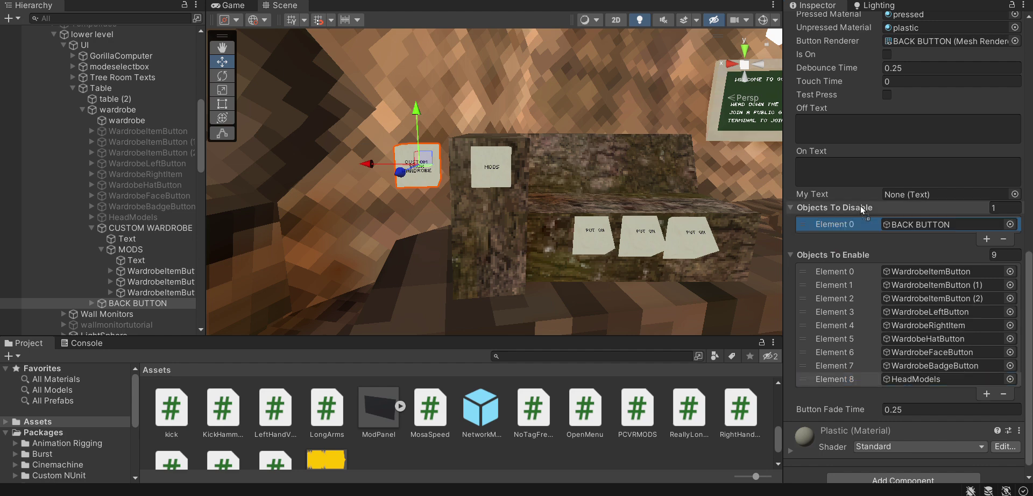
pyautogui.moveTo(145, 251); pyautogui.dragTo(869, 210)
pyautogui.click(65, 228)
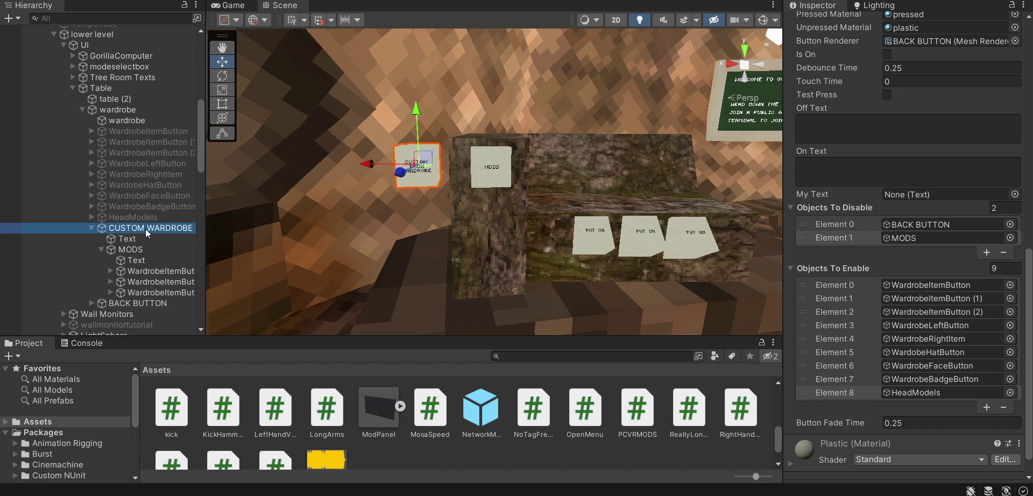
# Add BACK BUTTON to CUSTOM WARDROBE's Objects To Enable list and try to add CUSTOM WARDROBE to its own Objects To Disable list
pyautogui.scroll(-1, 967, 324)
pyautogui.moveTo(147, 308); pyautogui.dragTo(870, 346)
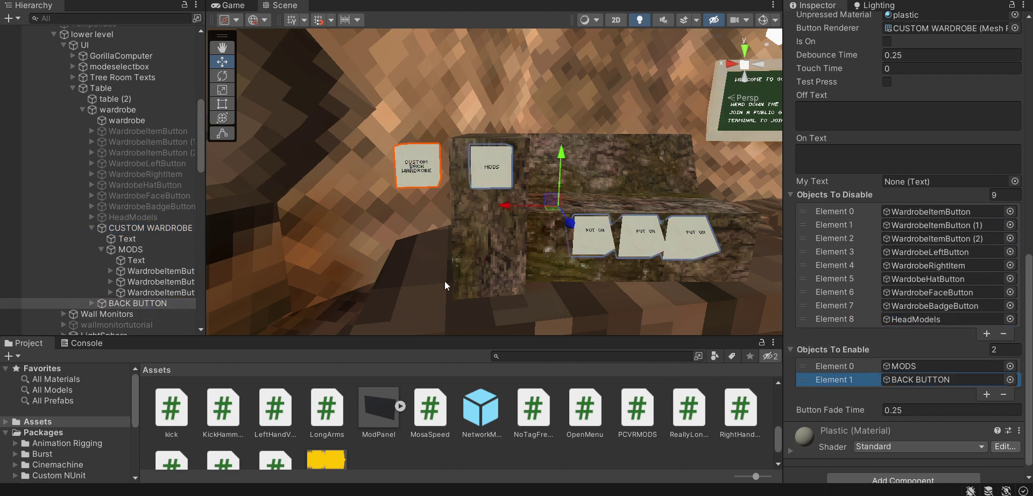
pyautogui.moveTo(131, 249); pyautogui.dragTo(892, 198)
pyautogui.hotkey('ctrl', 'z')
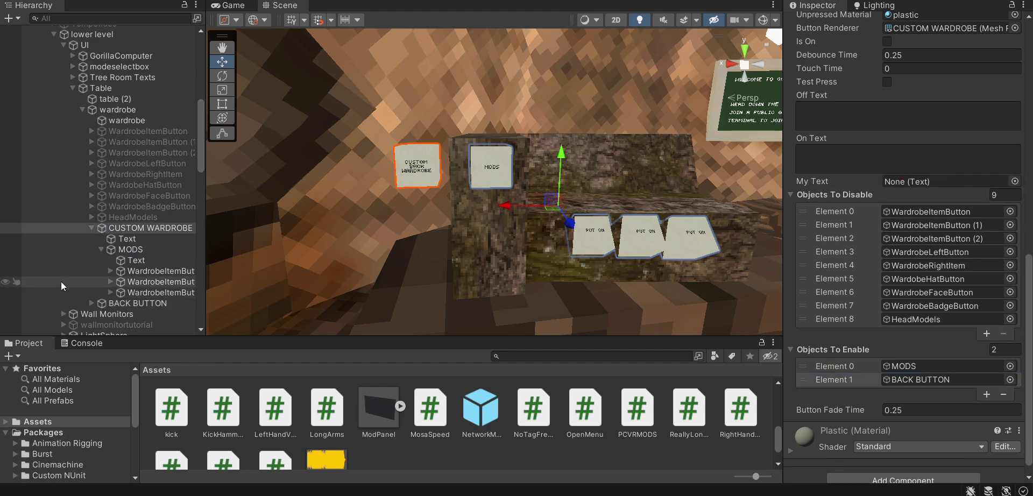
pyautogui.moveTo(155, 227); pyautogui.dragTo(603, 238)
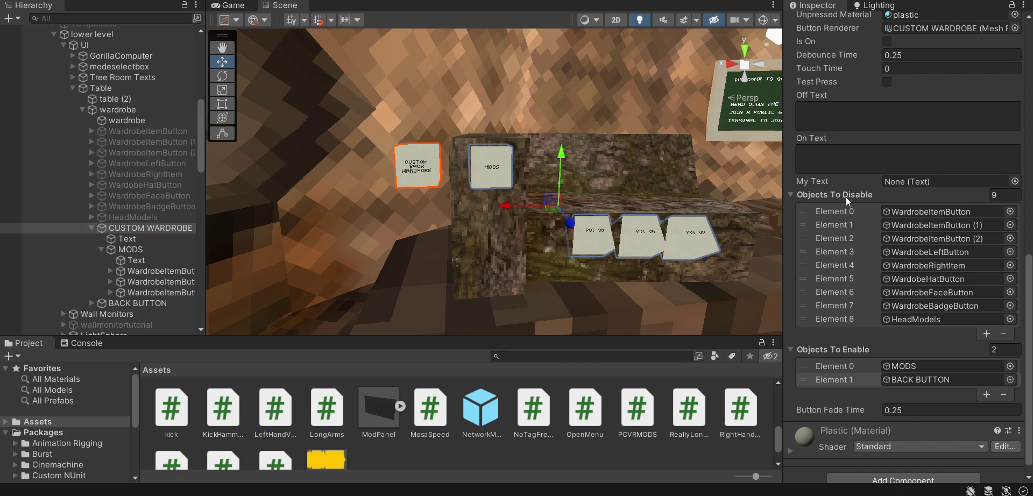
pyautogui.moveTo(845, 171); pyautogui.dragTo(878, 195)
# Move MODS out of CUSTOM WARDROBE so it sits directly under wardrobe, between CUSTOM WARDROBE and BACK BUTTON
pyautogui.moveTo(143, 249); pyautogui.dragTo(140, 222)
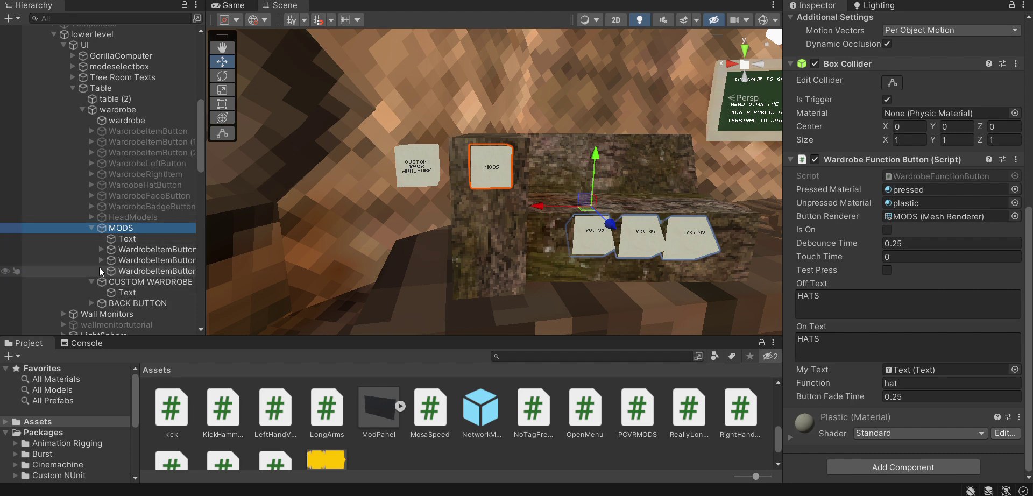
pyautogui.click(91, 228)
pyautogui.moveTo(115, 224); pyautogui.dragTo(119, 251)
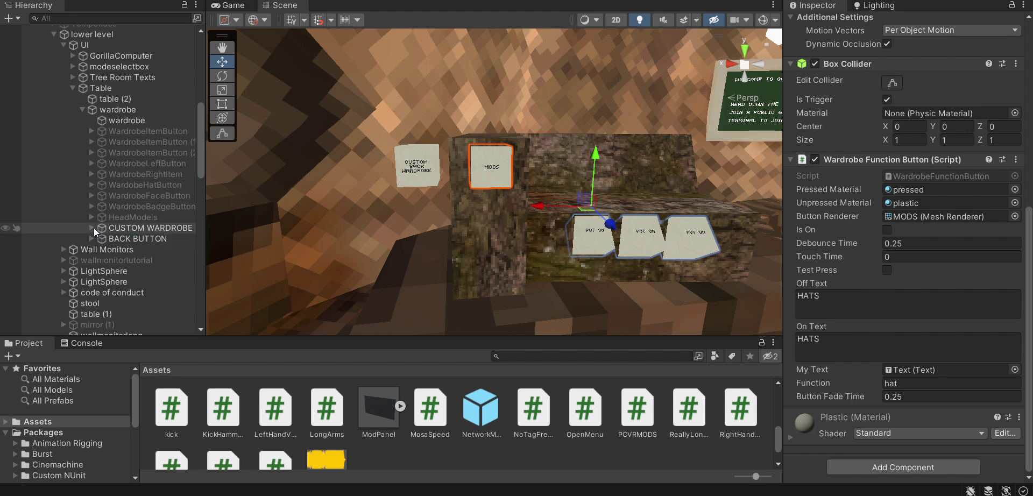
pyautogui.hotkey('ctrl', 'z')
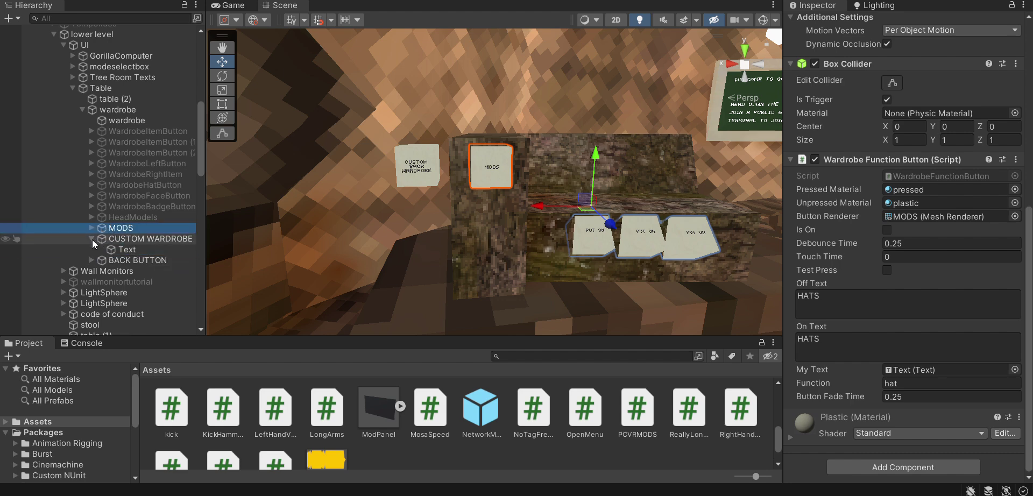
pyautogui.click(91, 238)
pyautogui.moveTo(120, 245); pyautogui.dragTo(119, 245)
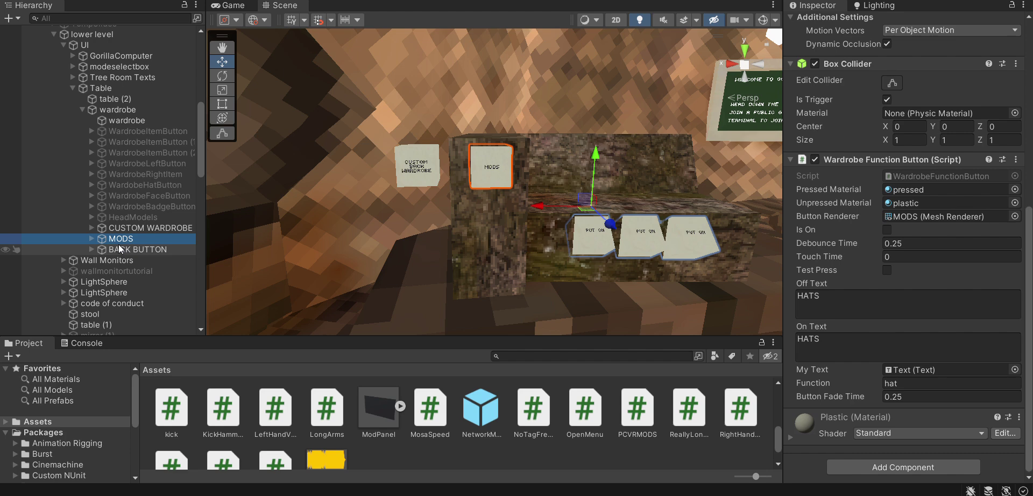
pyautogui.click(92, 228)
pyautogui.click(93, 228)
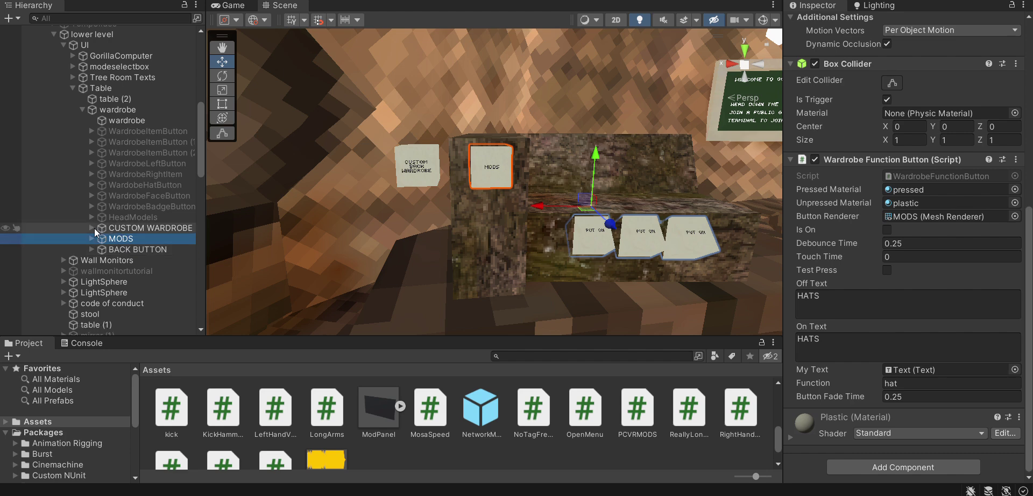
# Create an empty game object named "Custom Wardrobe"
pyautogui.click(9, 18)
pyautogui.click(45, 33)
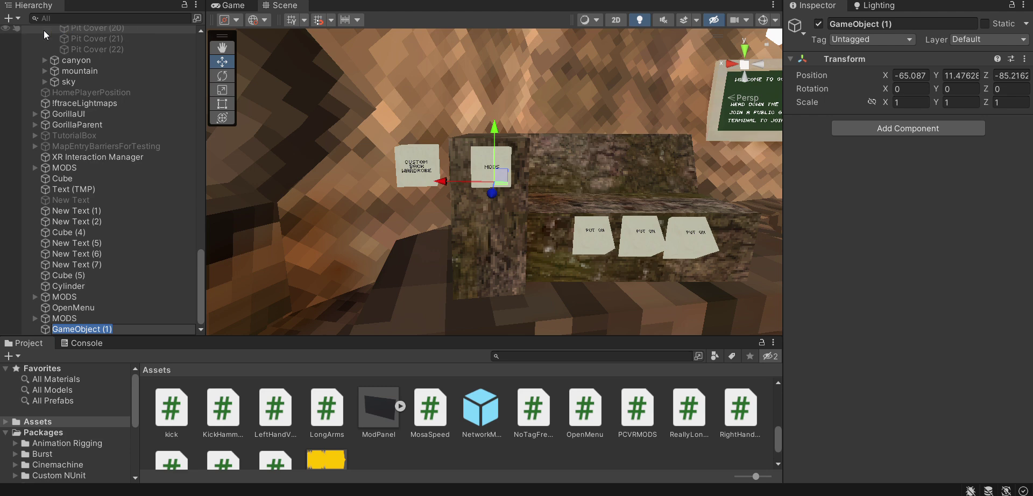
pyautogui.write('Custom Wardrobe')
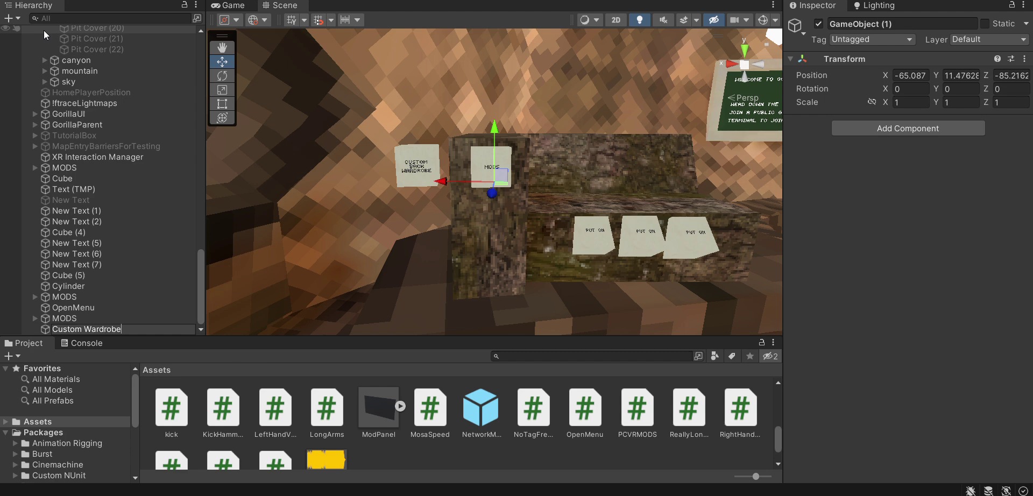
pyautogui.press('Return')
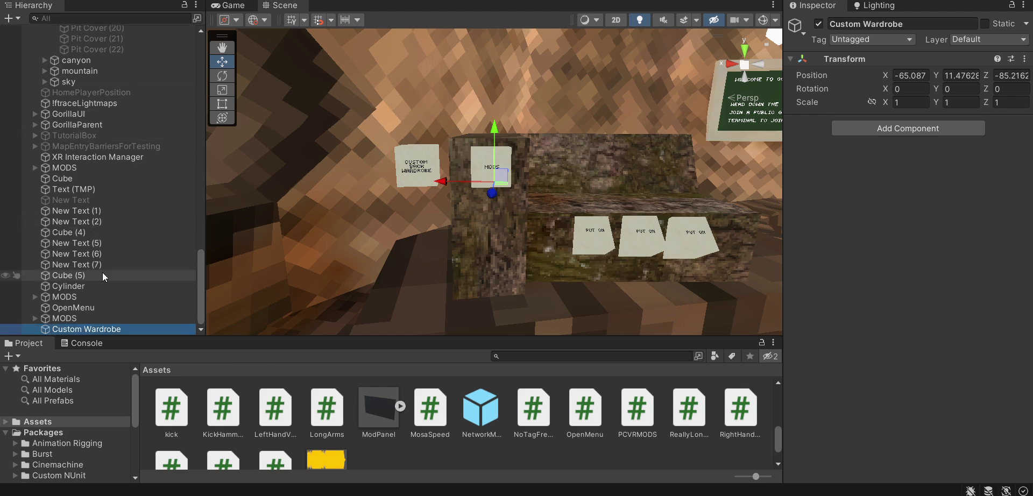
# Place the empty Custom Wardrobe object under wardrobe and nest CUSTOM WARDROBE, MODS and BACK BUTTON inside it
pyautogui.moveTo(118, 329); pyautogui.dragTo(140, 76)
pyautogui.click(145, 91)
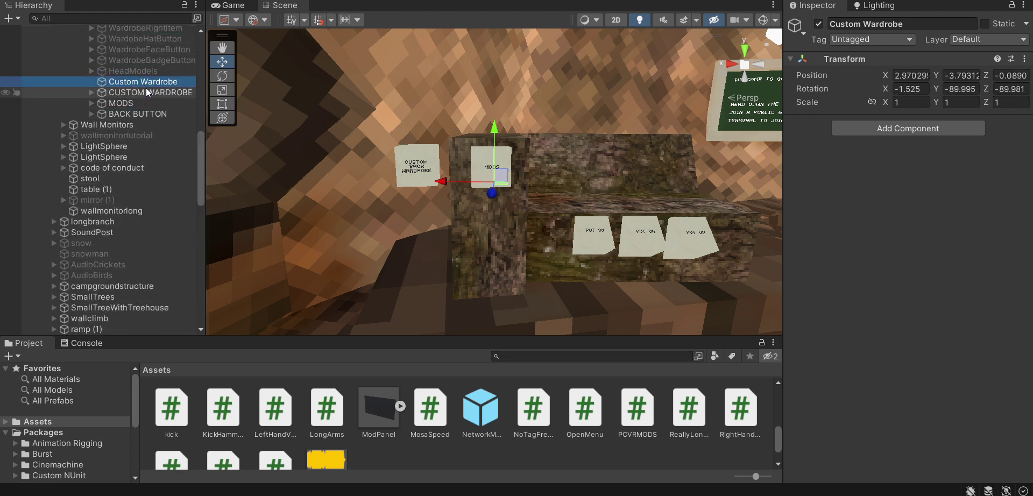
pyautogui.keyDown('shift'); pyautogui.click(150, 114); pyautogui.keyUp('shift')
pyautogui.moveTo(151, 114); pyautogui.dragTo(156, 82)
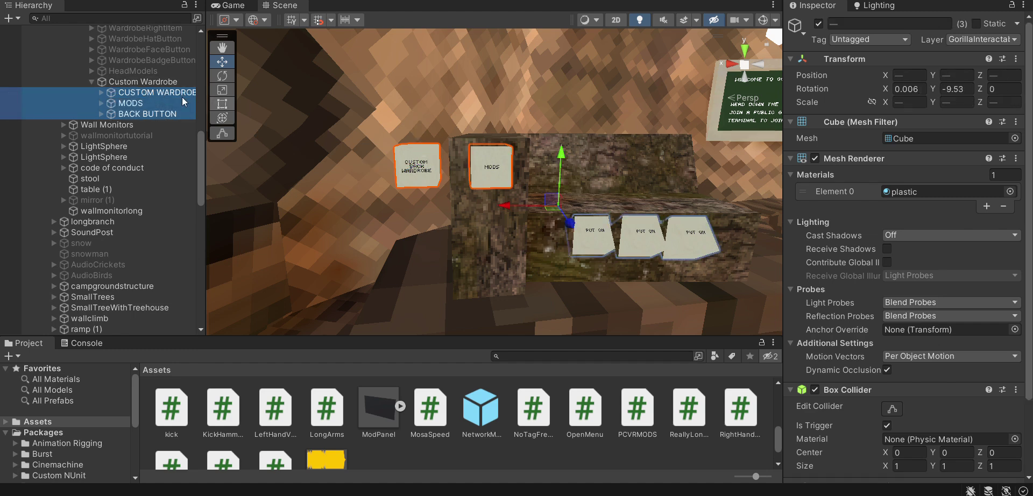
# Set the label text of the first WardrobeItemButton under MODS to "STEAM LONG ARMS"
pyautogui.click(141, 101)
pyautogui.click(103, 103)
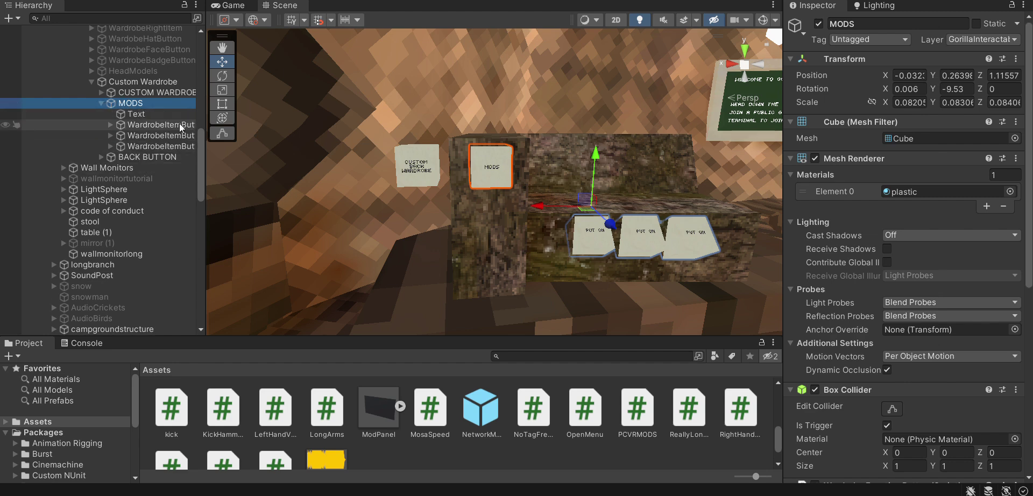
pyautogui.click(110, 124)
pyautogui.click(140, 136)
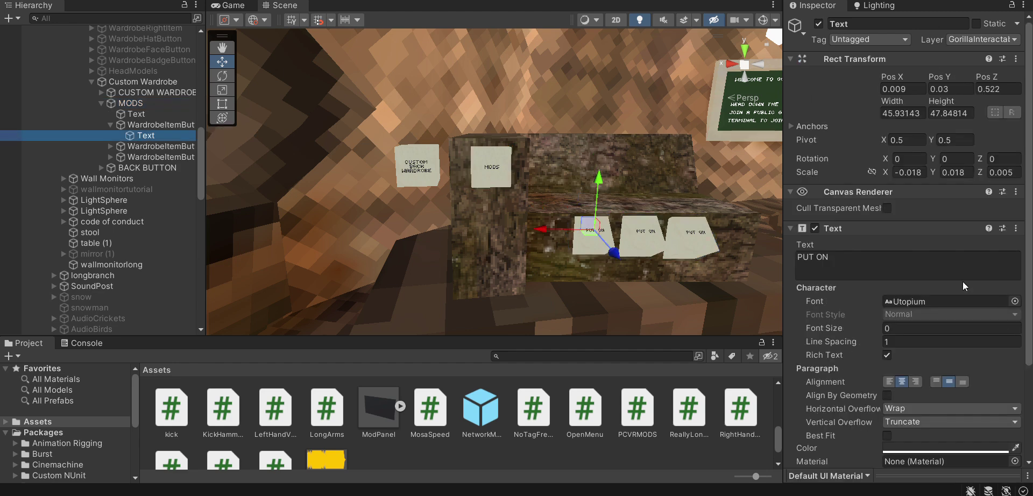
pyautogui.click(920, 264)
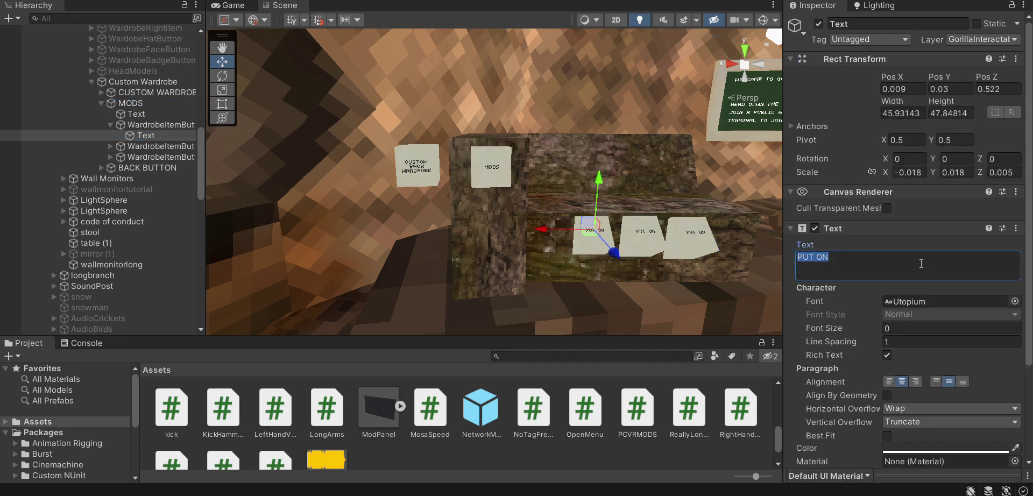
pyautogui.write('STEAM LON')
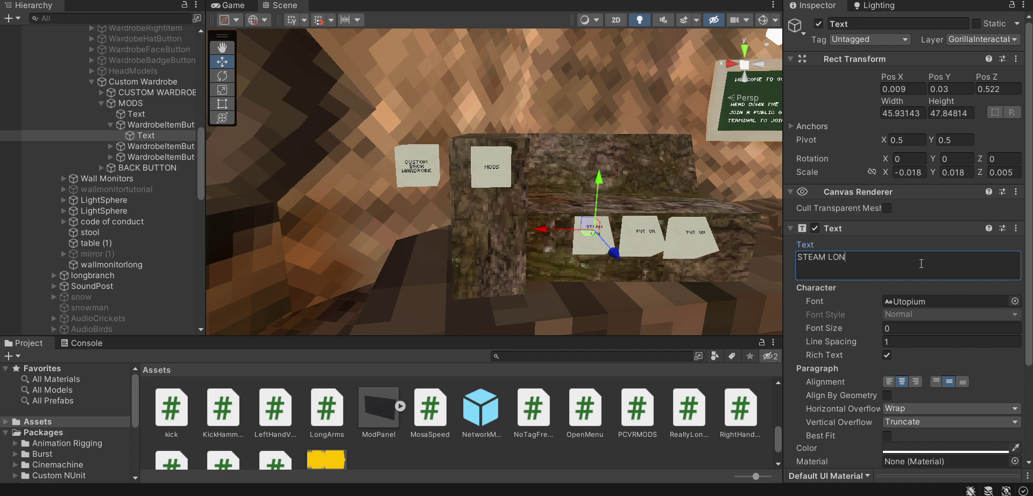
pyautogui.write('G ARMS')
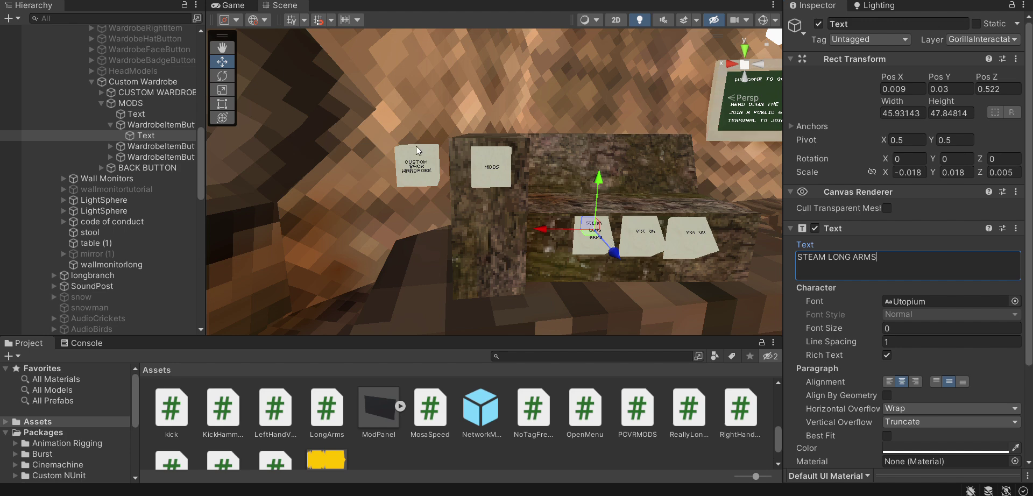
pyautogui.click(111, 132)
pyautogui.click(109, 126)
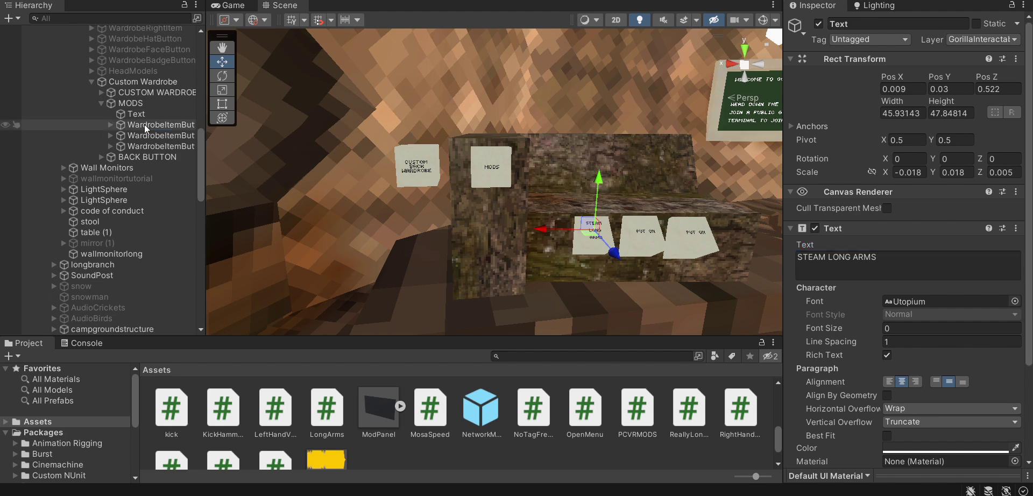
# Replace the Wardrobe Item Button script on the three item buttons under MODS with Banana OS Menu Button 1
pyautogui.click(147, 127)
pyautogui.keyDown('shift'); pyautogui.click(158, 148); pyautogui.keyUp('shift')
pyautogui.moveTo(1028, 267); pyautogui.dragTo(1030, 465)
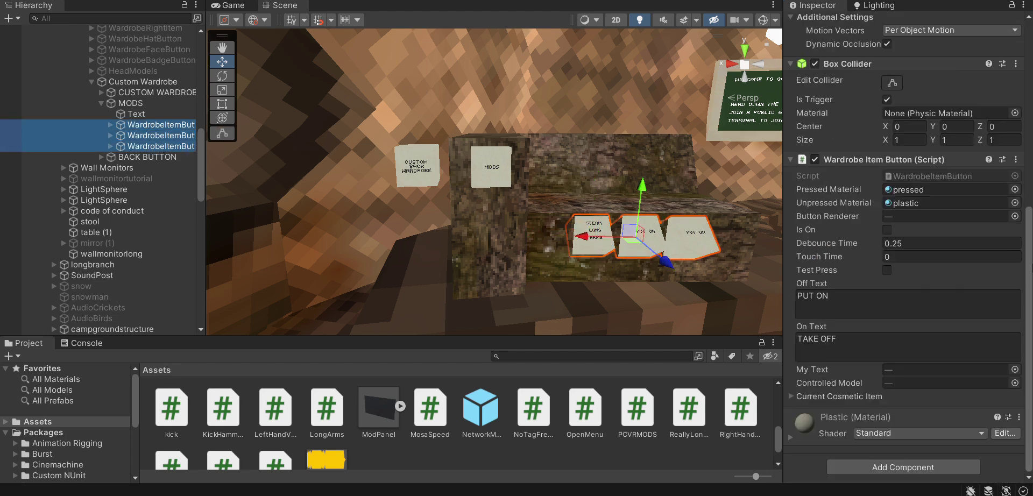
pyautogui.rightClick(873, 157)
pyautogui.click(909, 175)
pyautogui.click(909, 466)
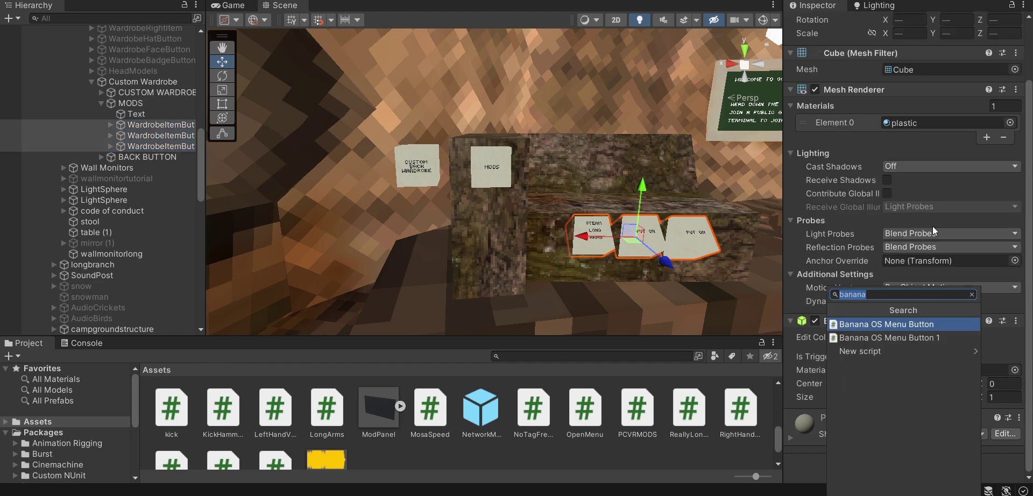
pyautogui.click(928, 338)
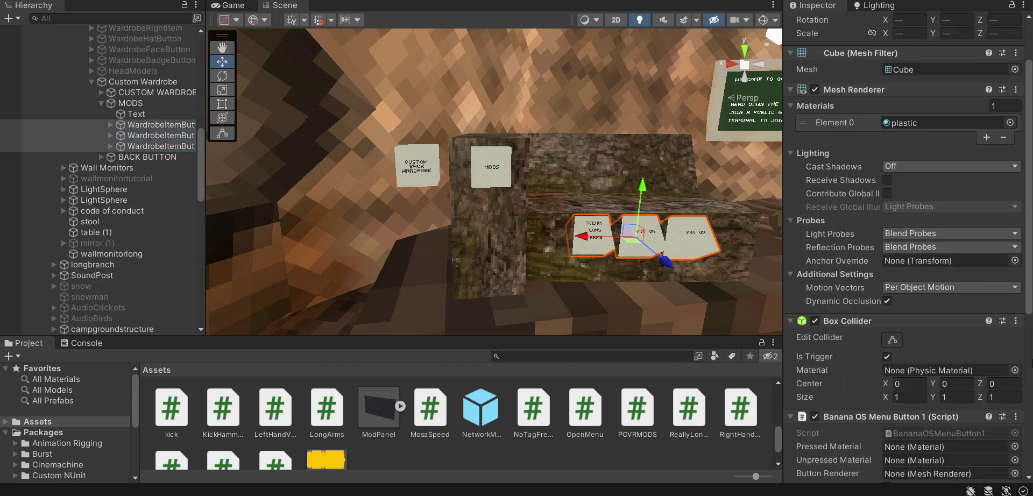
# Set the three item buttons' Pressed Material to pressed and their Unpressed Material to plastic
pyautogui.scroll(-5, 957, 323)
pyautogui.click(1014, 302)
pyautogui.write('press')
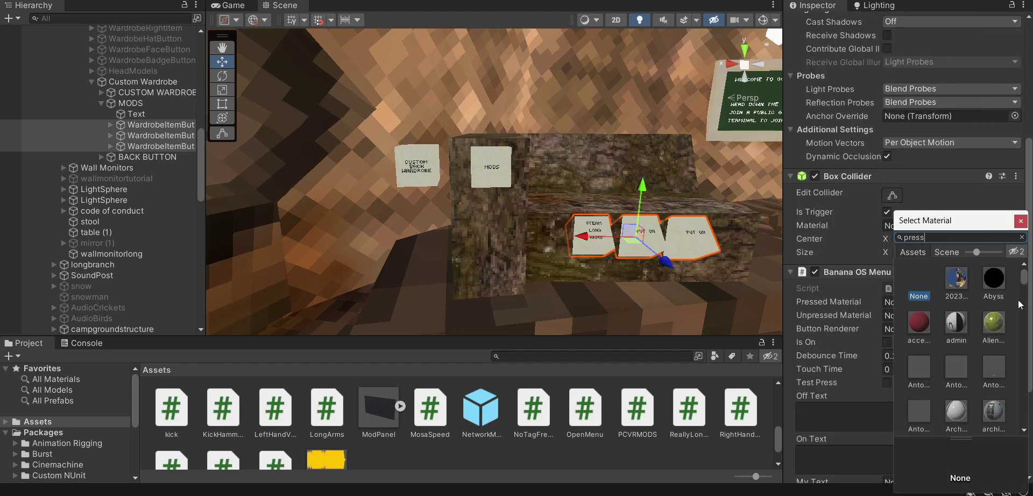
pyautogui.write('ed')
pyautogui.doubleClick(948, 277)
pyautogui.scroll(-3, 903, 333)
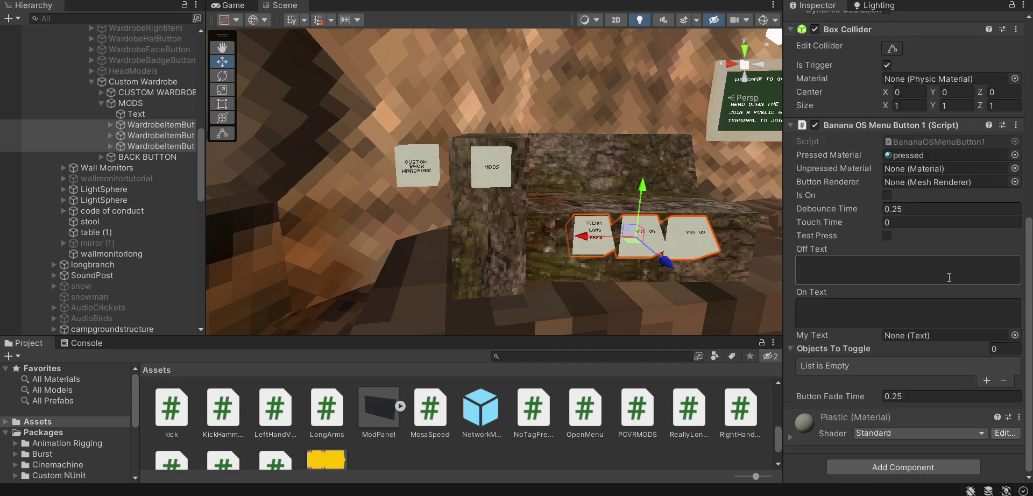
pyautogui.moveTo(963, 195); pyautogui.dragTo(977, 173)
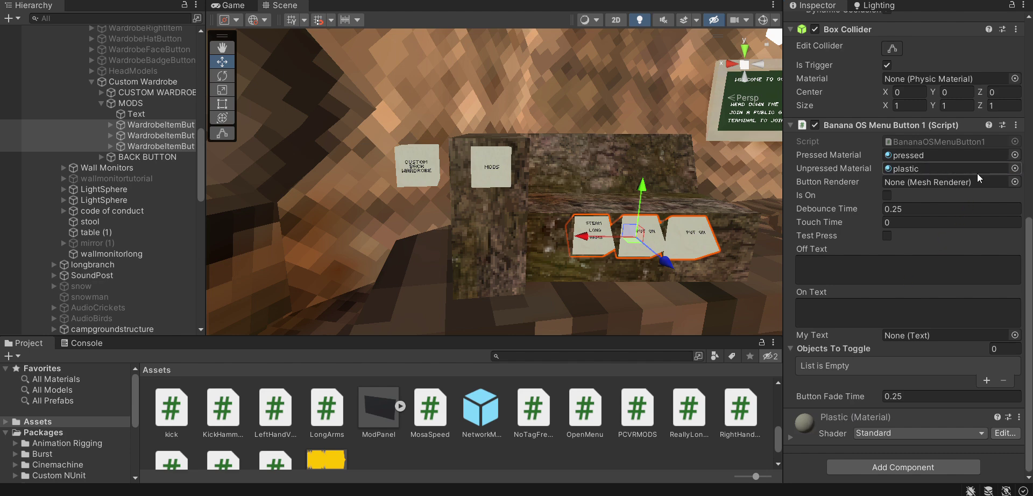
# Add one Objects To Toggle element to the three item buttons, with toggled material pressed and original material plastic
pyautogui.click(987, 380)
pyautogui.click(1009, 392)
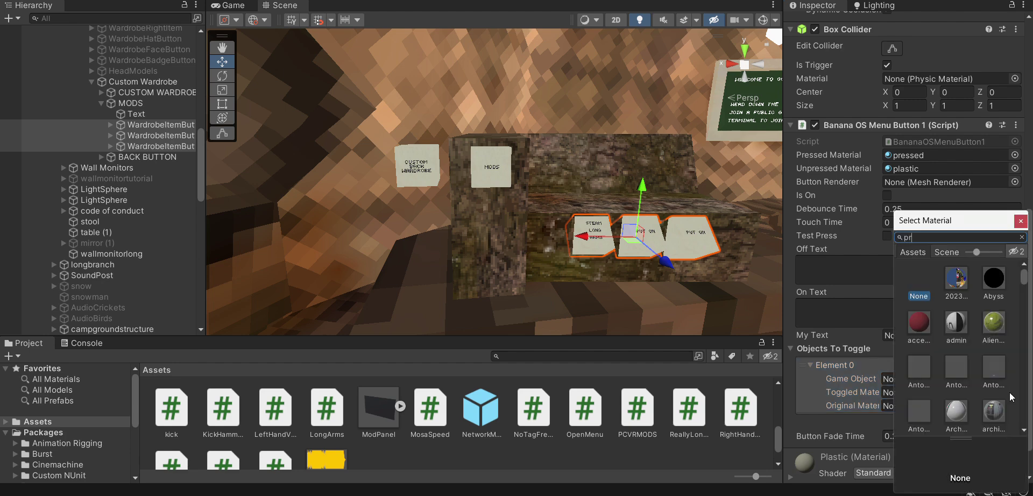
pyautogui.write('pressed')
pyautogui.doubleClick(957, 310)
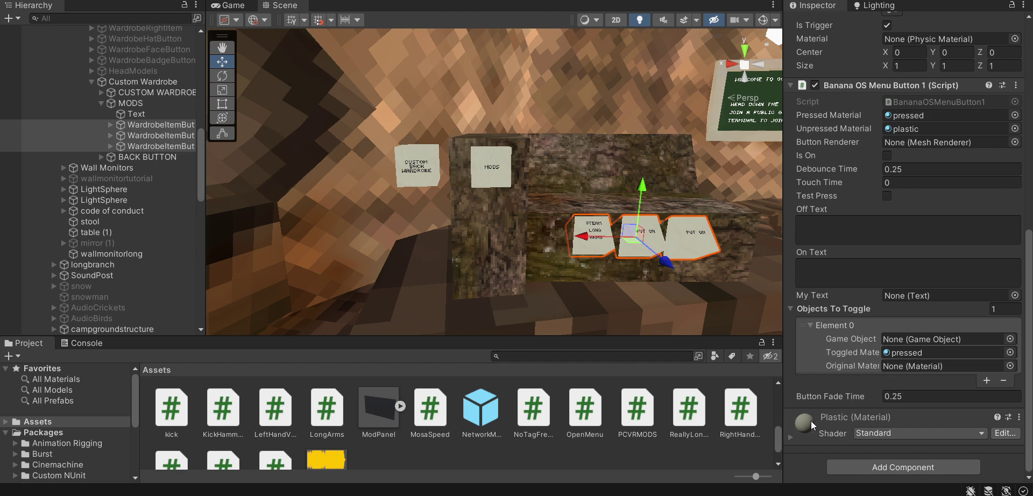
pyautogui.moveTo(811, 420); pyautogui.dragTo(936, 369)
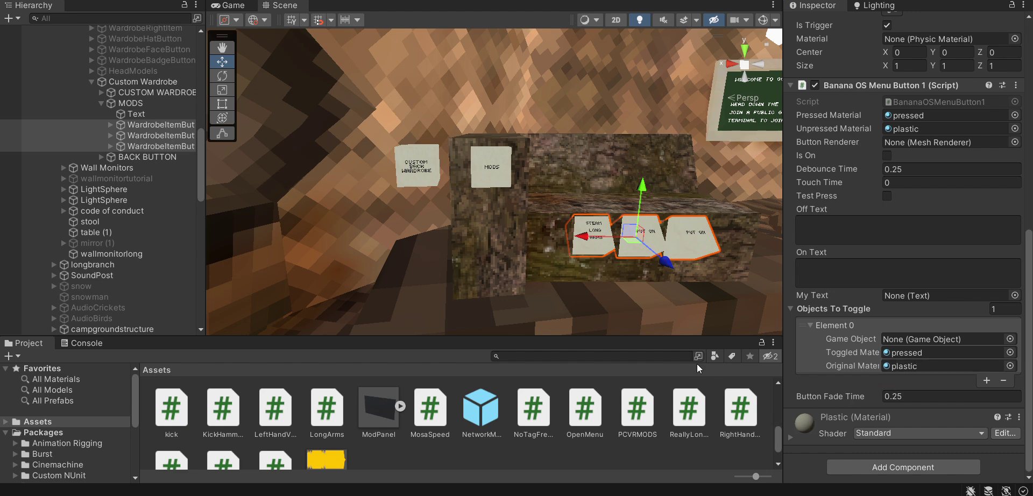
# Create an empty child object named "SteamLongArms" inside the first item button under MODS
pyautogui.rightClick(146, 123)
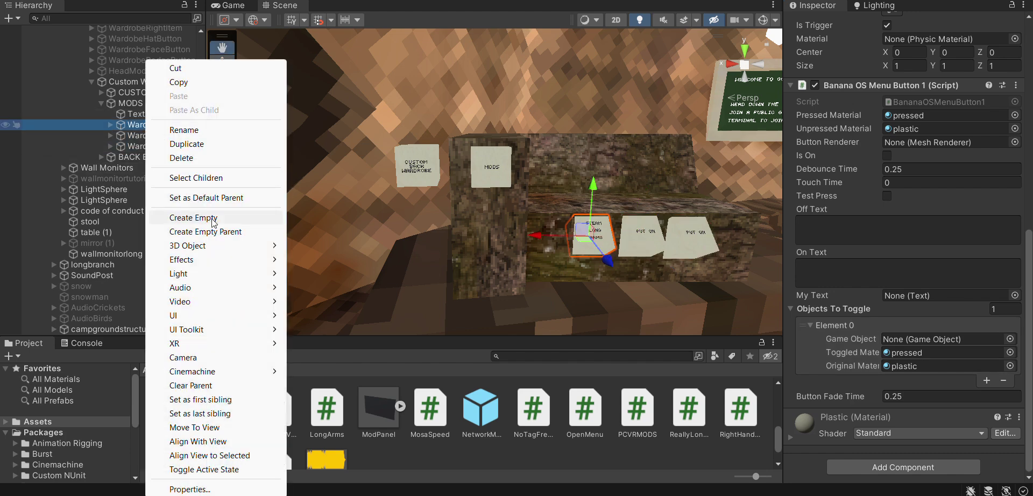
pyautogui.click(214, 216)
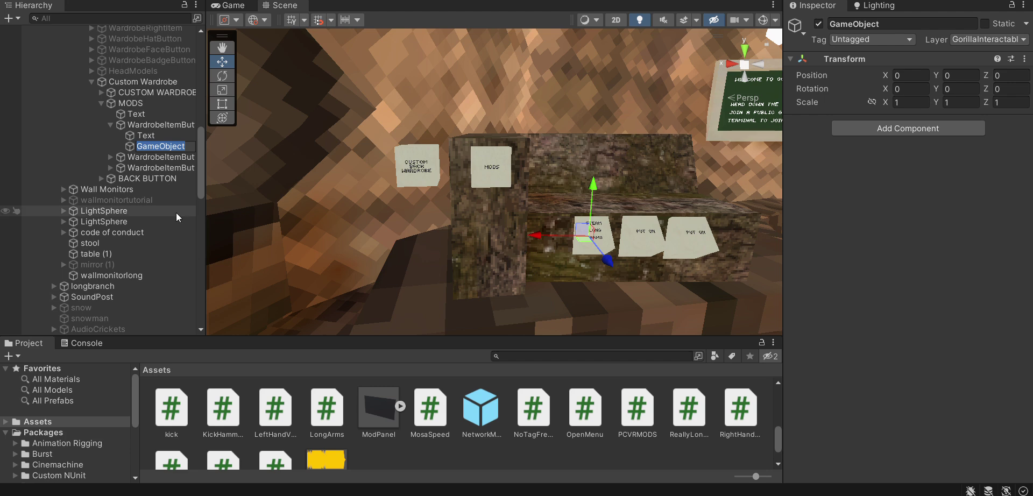
pyautogui.write('SteamLongArms')
pyautogui.press('Return')
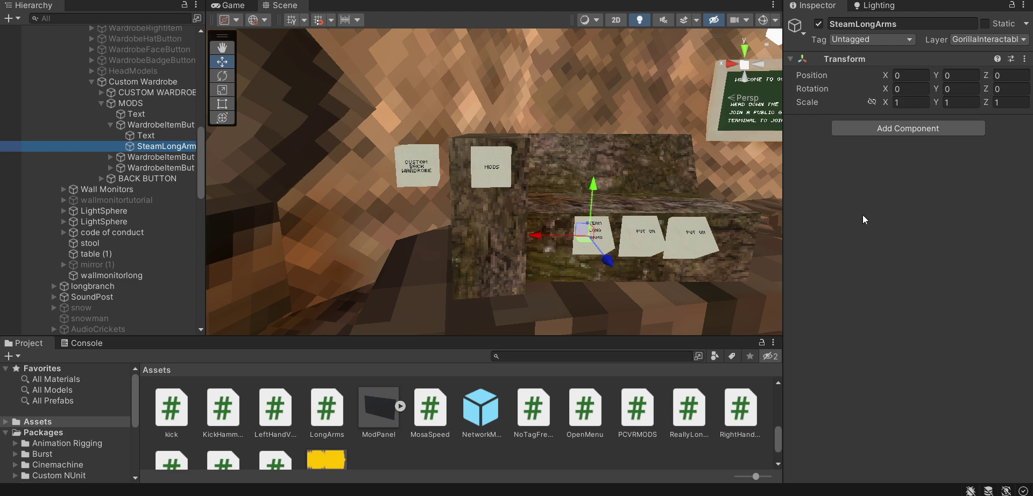
# Add the Steam Long Arm script to SteamLongArms and set its Target Object to GorillaPlayer
pyautogui.click(879, 128)
pyautogui.write('steam')
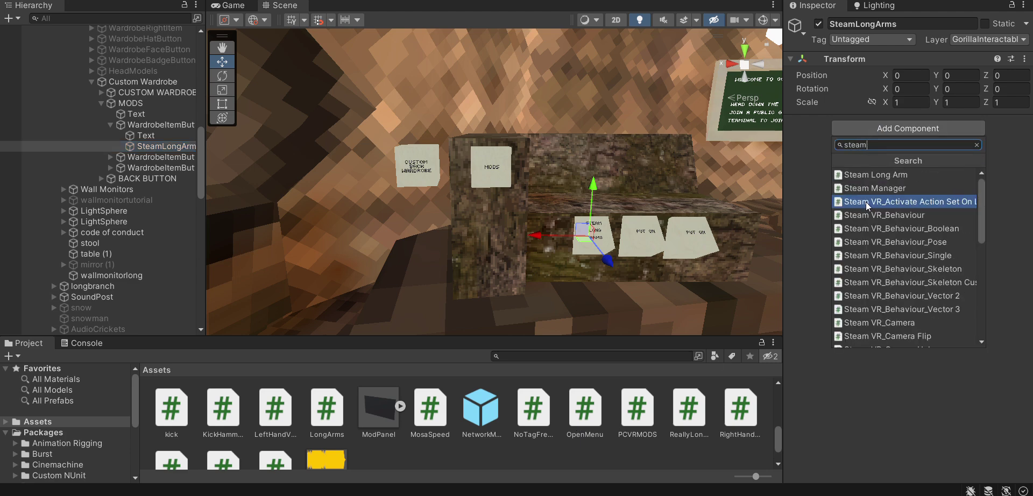
pyautogui.click(885, 175)
pyautogui.click(1023, 151)
pyautogui.write('go')
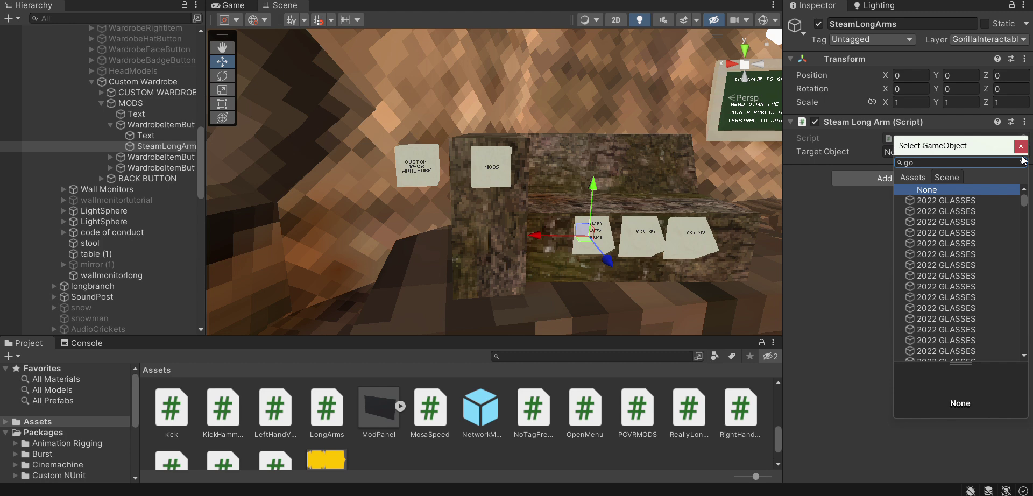
pyautogui.write('rill')
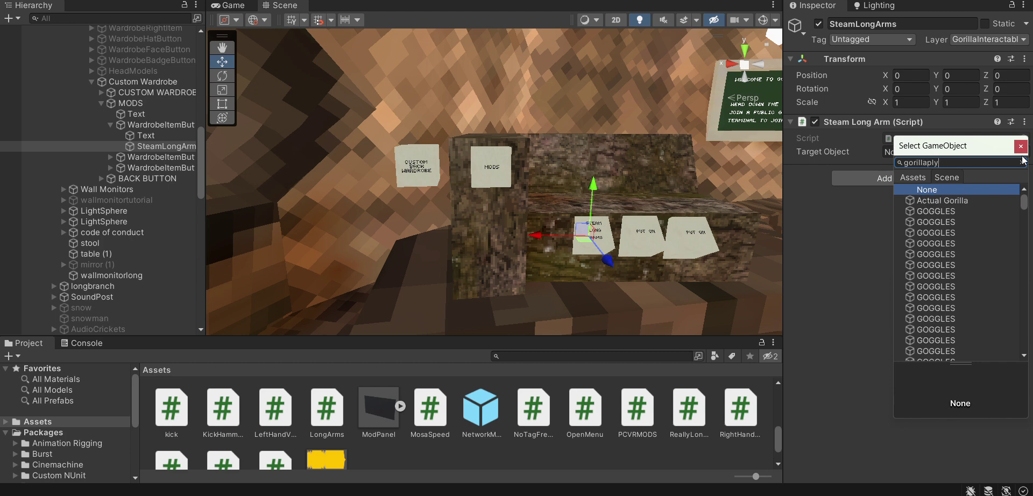
pyautogui.write('aplayer')
pyautogui.doubleClick(980, 204)
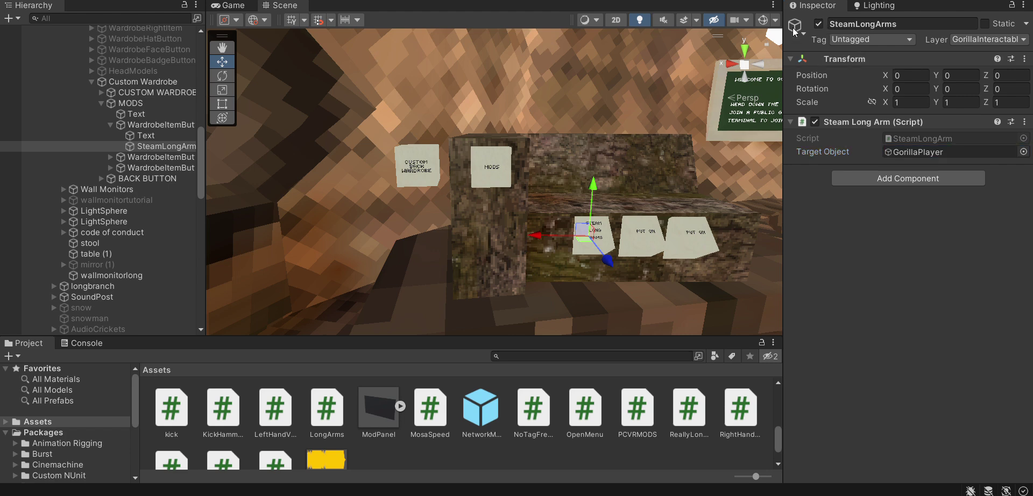
# Set the first item button's Button Renderer to its own mesh renderer and its Objects To Toggle game object to SteamLongArms
pyautogui.click(161, 124)
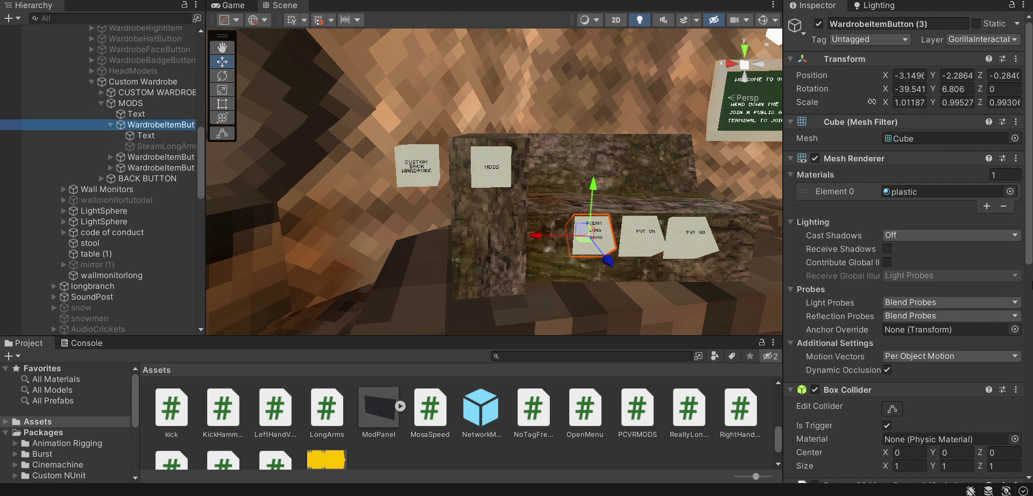
pyautogui.scroll(-12, 907, 247)
pyautogui.moveTo(141, 124); pyautogui.dragTo(653, 151)
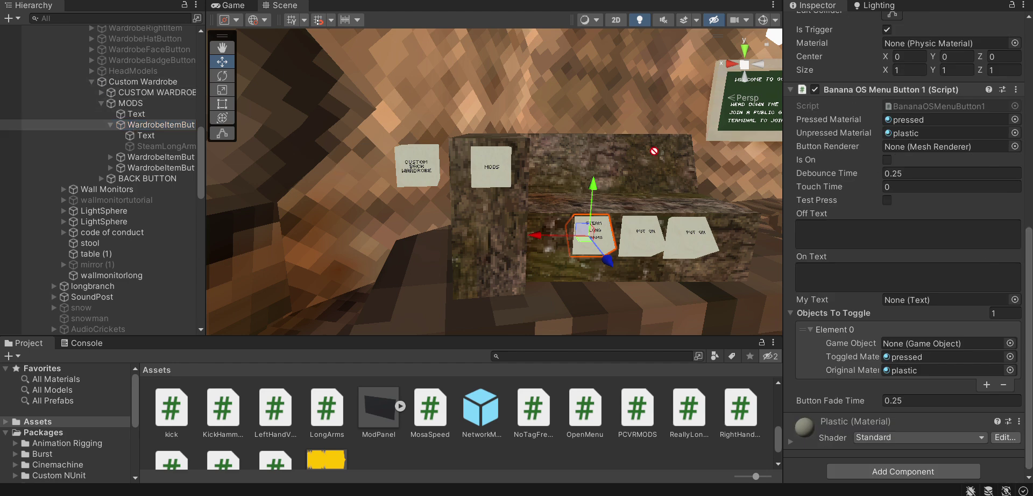
pyautogui.moveTo(954, 151); pyautogui.dragTo(952, 145)
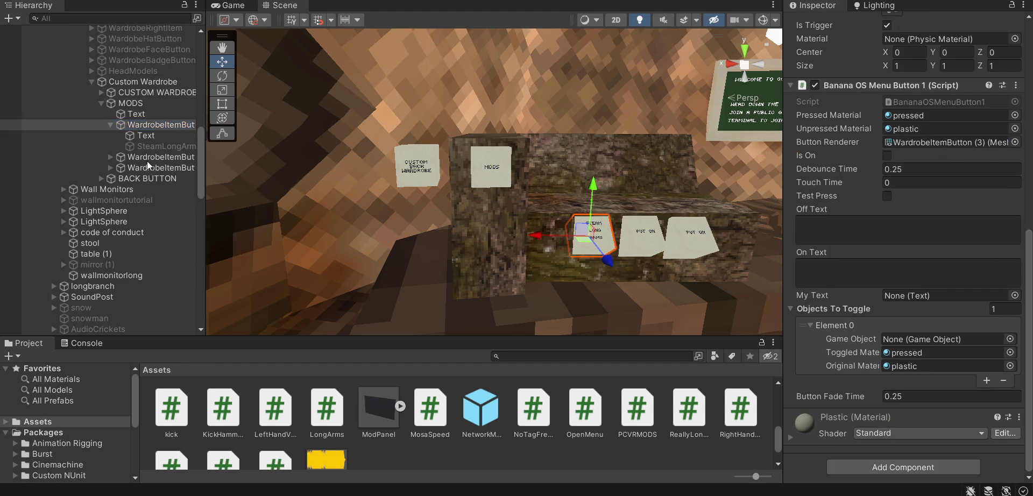
pyautogui.moveTo(156, 146); pyautogui.dragTo(608, 331)
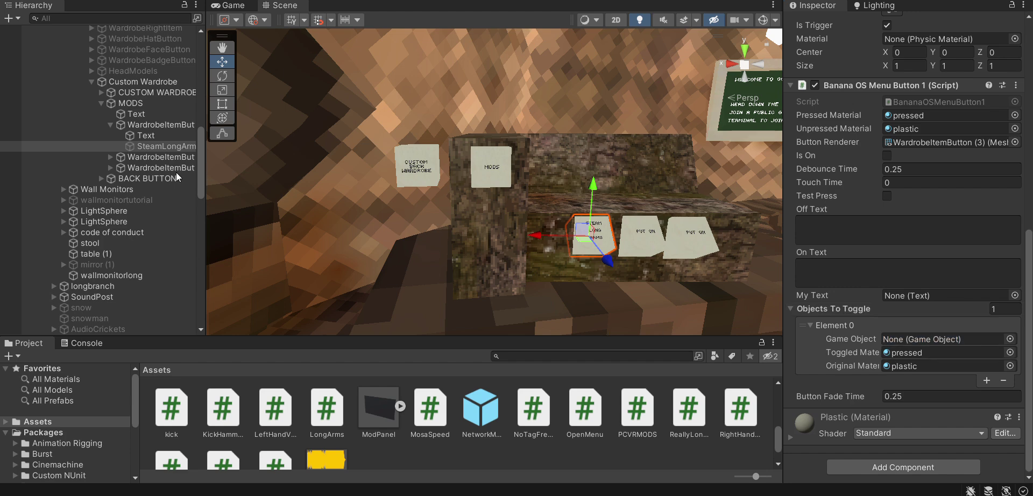
pyautogui.moveTo(167, 145); pyautogui.dragTo(967, 343)
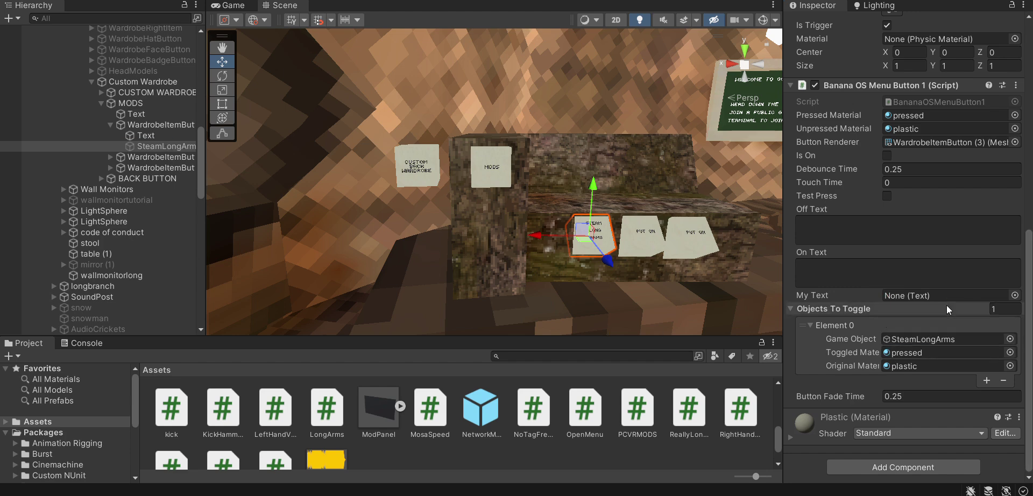
# Change the label text of the second item button under MODS to "MOSA SPEED"
pyautogui.click(109, 156)
pyautogui.click(145, 169)
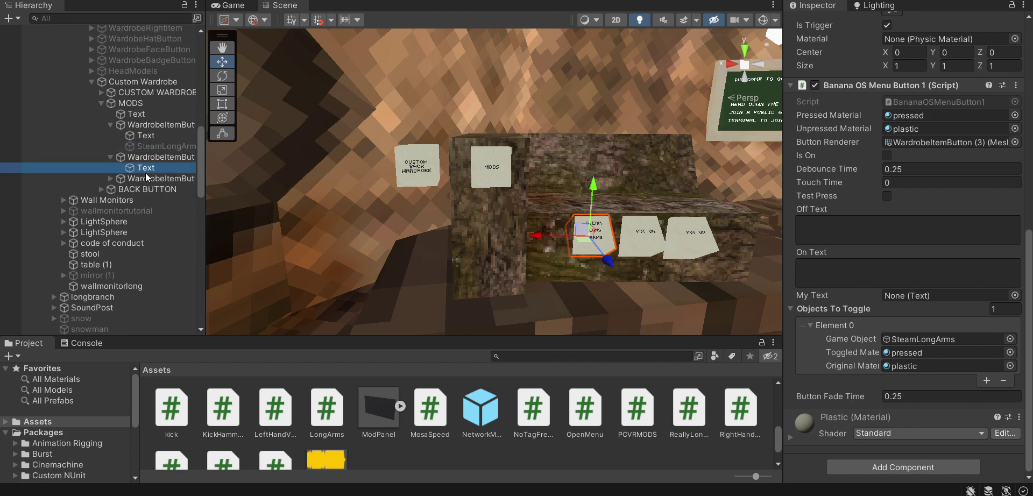
pyautogui.click(865, 141)
pyautogui.write('MOS')
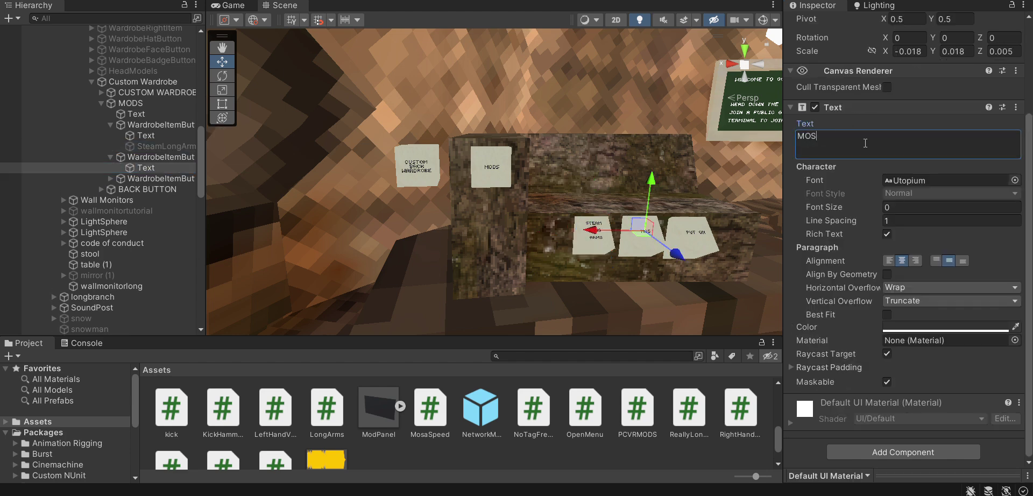
pyautogui.write('A SPEED')
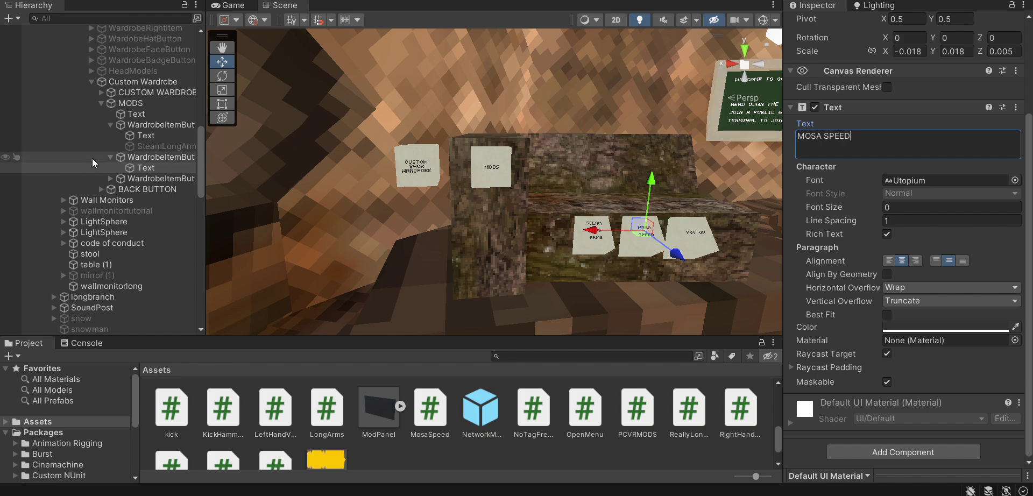
# Create an empty child object named "MosaSpeed" inside the second item button under MODS
pyautogui.click(111, 122)
pyautogui.click(110, 123)
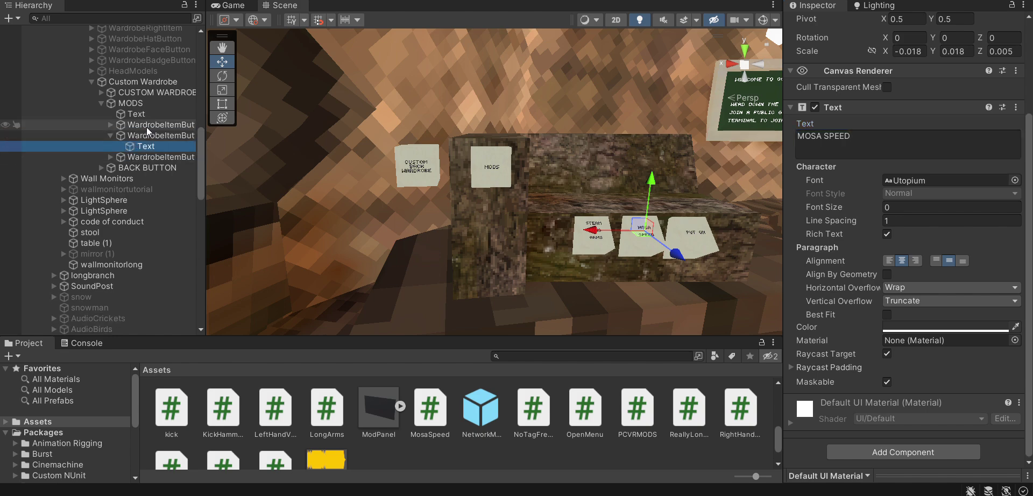
pyautogui.rightClick(147, 127)
pyautogui.click(129, 132)
pyautogui.rightClick(130, 131)
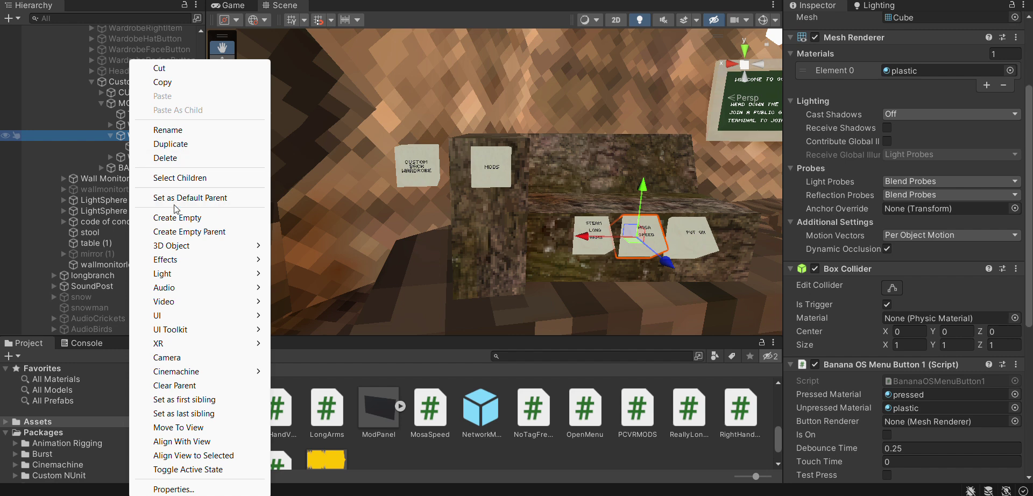
pyautogui.click(189, 217)
pyautogui.write('MosaSpeed')
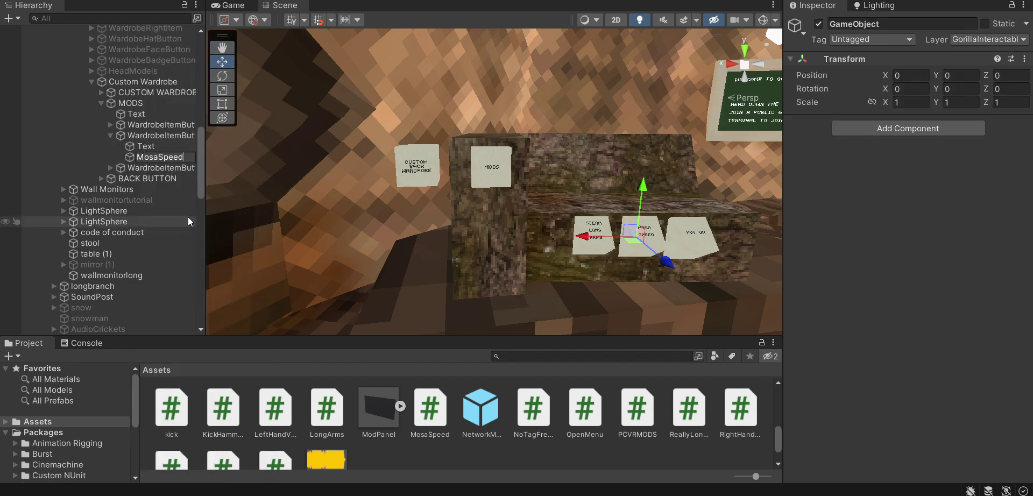
pyautogui.press('Return')
# Set the Button Renderer of the second and third item buttons to each button's own mesh renderer
pyautogui.click(161, 135)
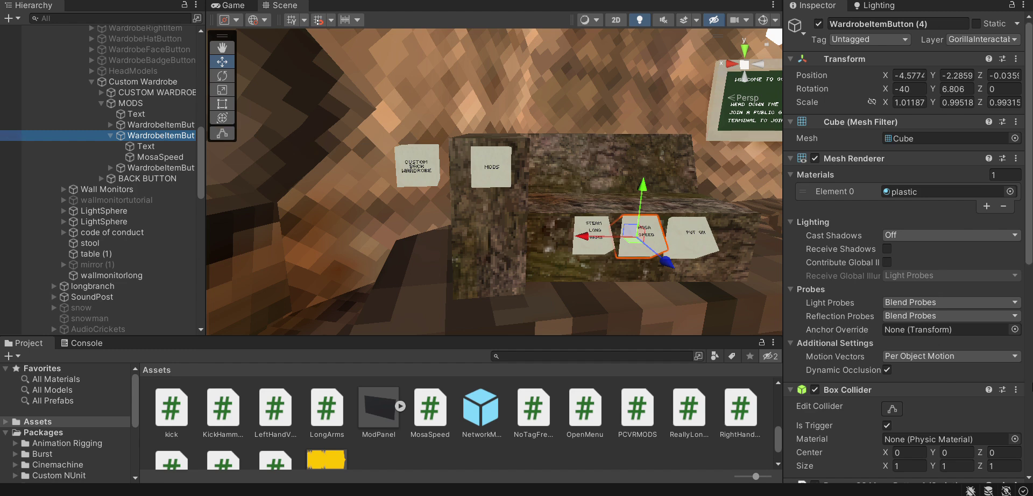
pyautogui.scroll(-10, 903, 248)
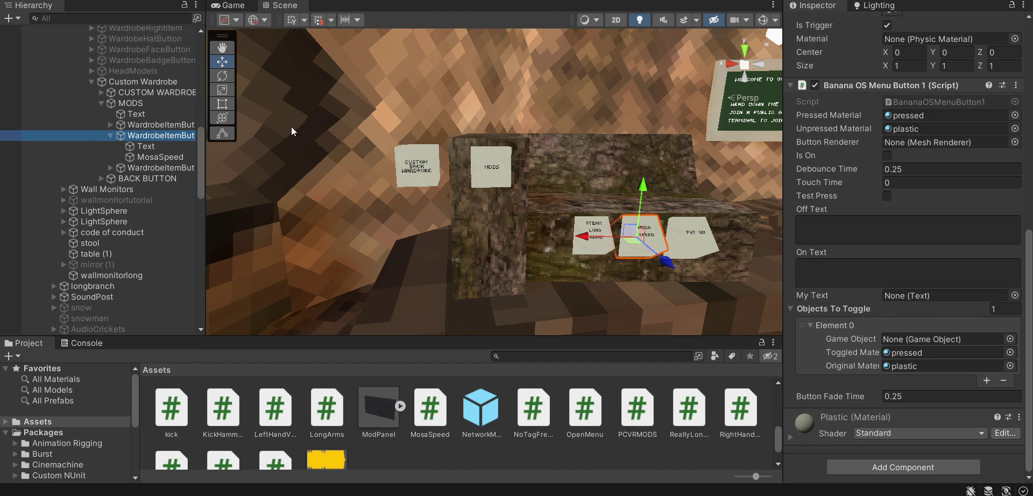
pyautogui.moveTo(162, 125); pyautogui.dragTo(472, 152)
pyautogui.moveTo(904, 170); pyautogui.dragTo(927, 142)
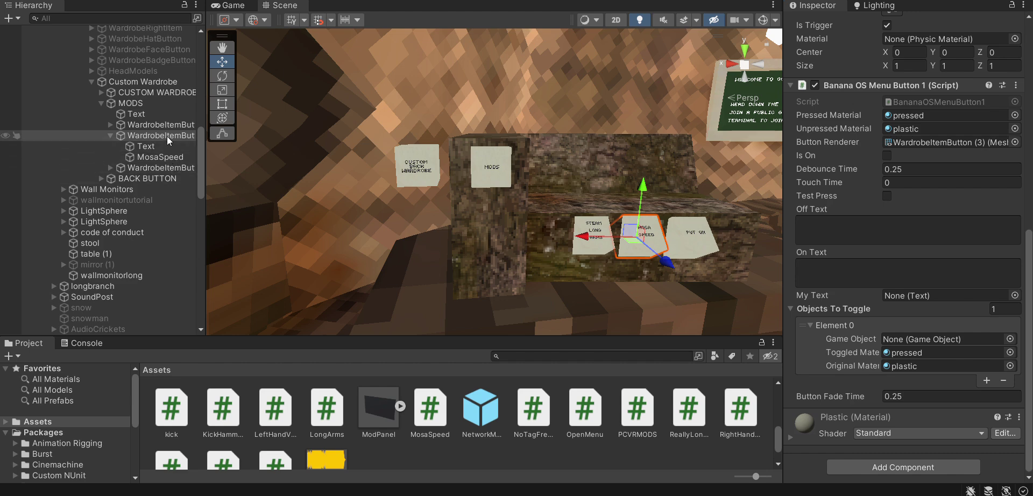
pyautogui.moveTo(167, 137); pyautogui.dragTo(963, 141)
pyautogui.moveTo(156, 169); pyautogui.dragTo(934, 140)
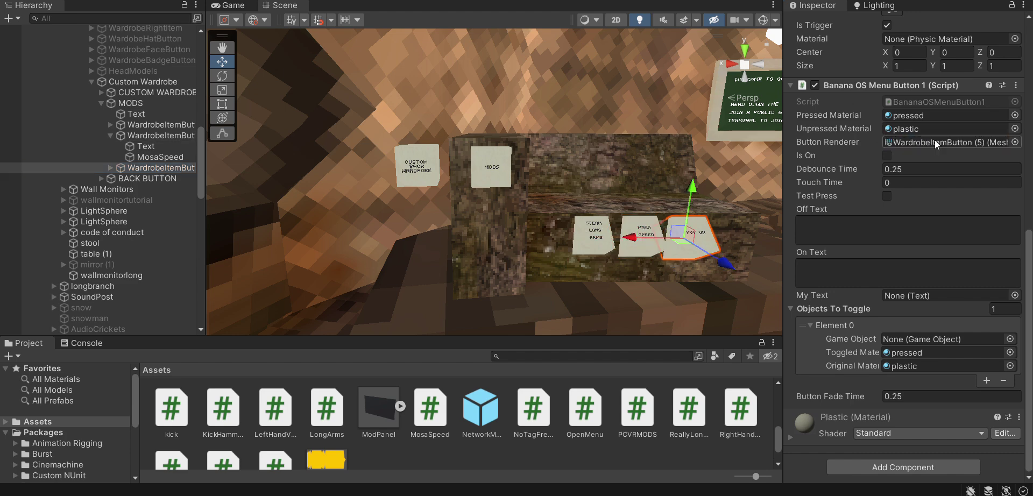
# Add the Mosa Speed script to the MosaSpeed object and deactivate that object
pyautogui.click(161, 156)
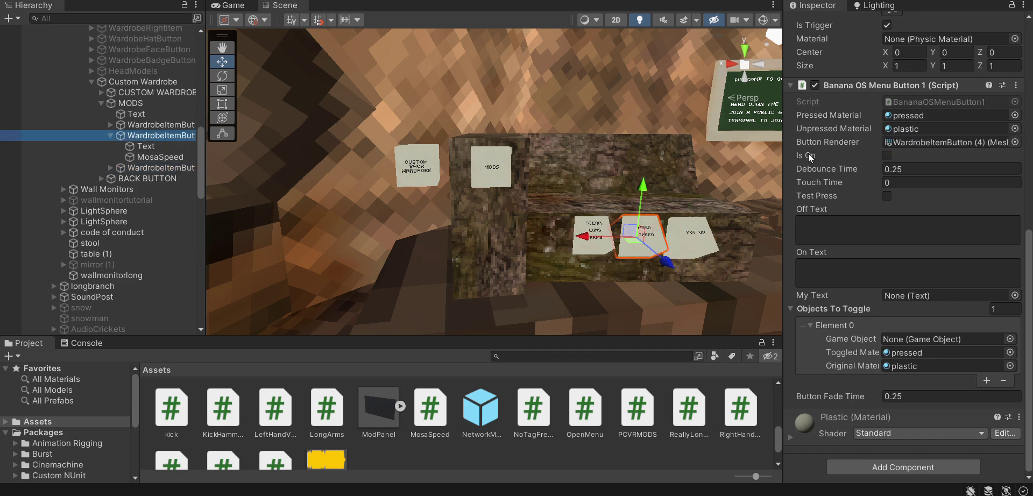
pyautogui.click(937, 128)
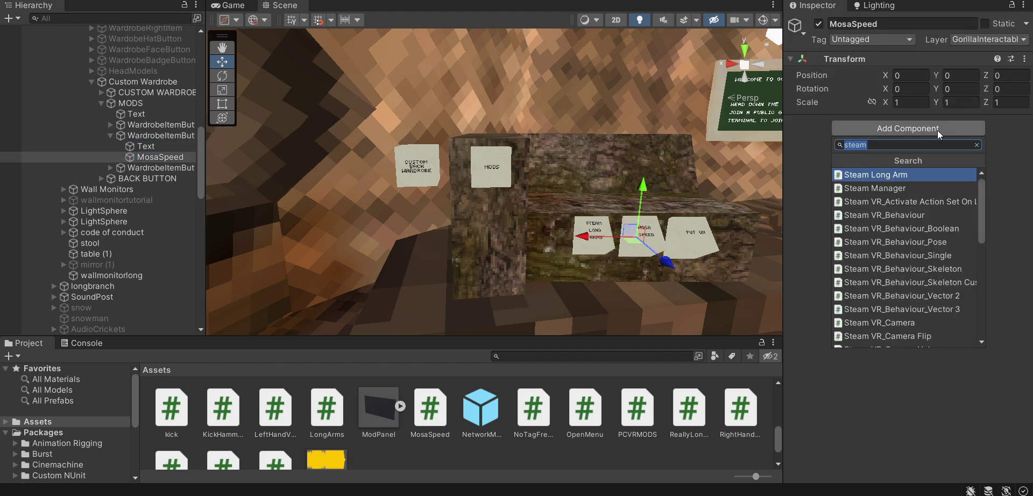
pyautogui.write('mosa')
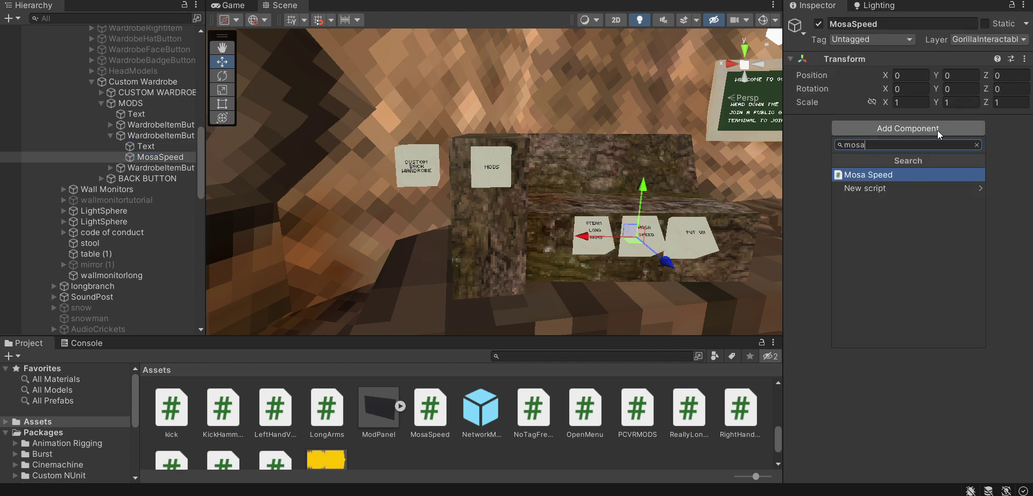
pyautogui.press('Return')
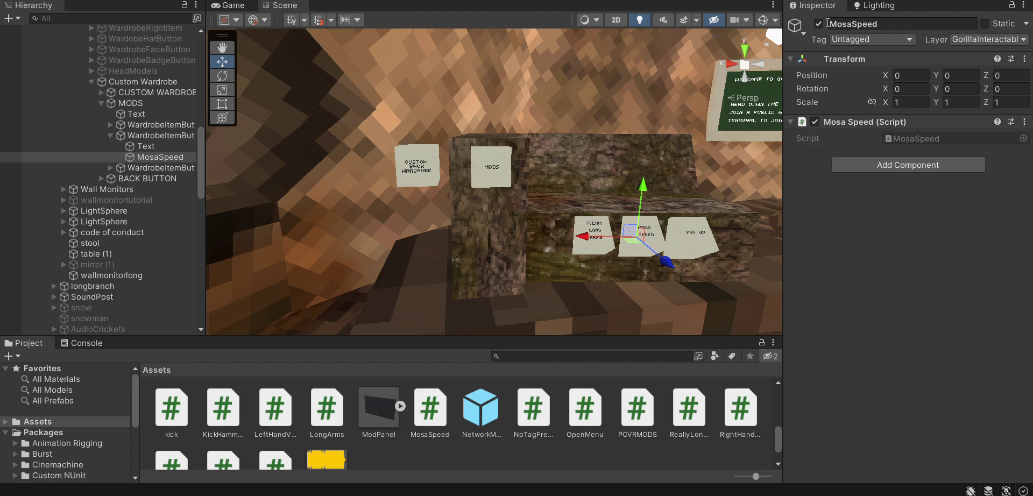
pyautogui.click(818, 24)
# Assign MosaSpeed as the game object in the second item button's Objects To Toggle element
pyautogui.click(159, 135)
pyautogui.scroll(-10, 903, 242)
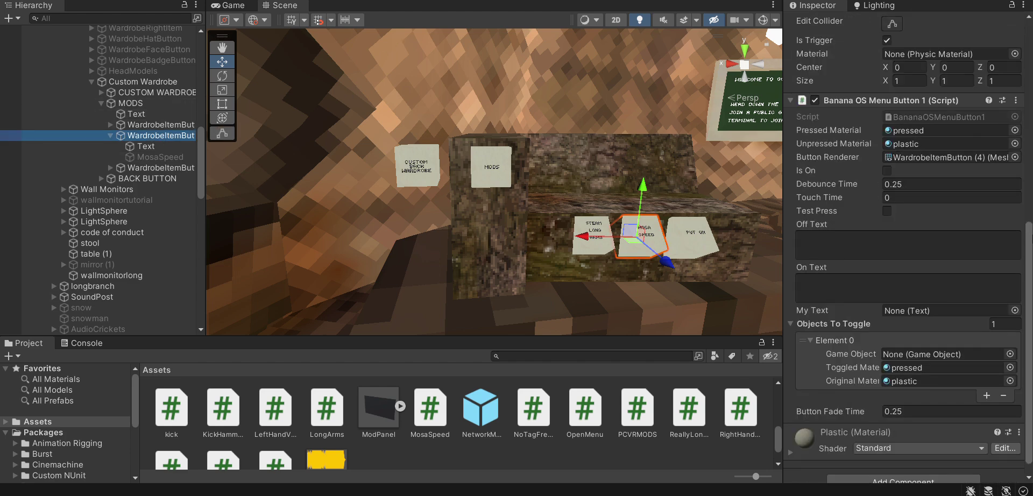
pyautogui.moveTo(144, 157); pyautogui.dragTo(949, 338)
pyautogui.click(109, 136)
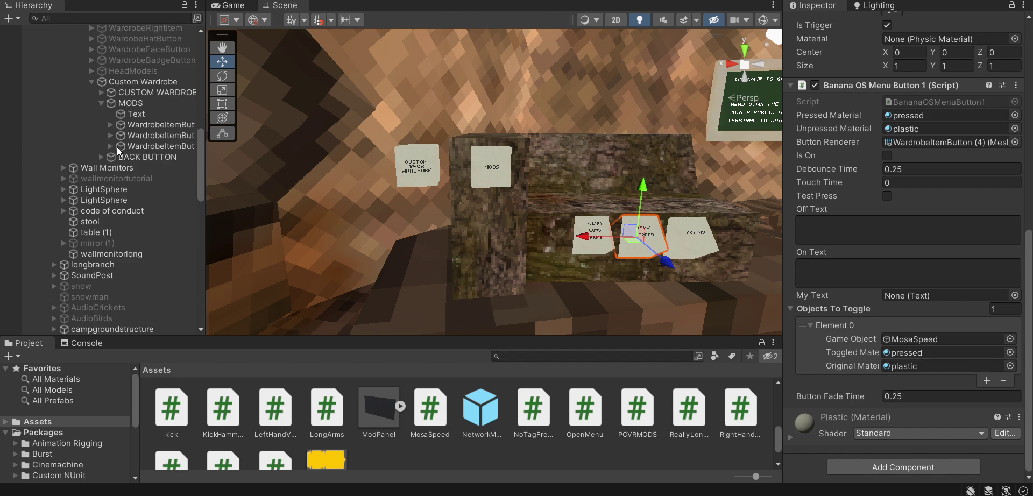
# Create an empty child object named "NoTagFreeze" inside the third item button under MODS
pyautogui.click(112, 146)
pyautogui.click(132, 146)
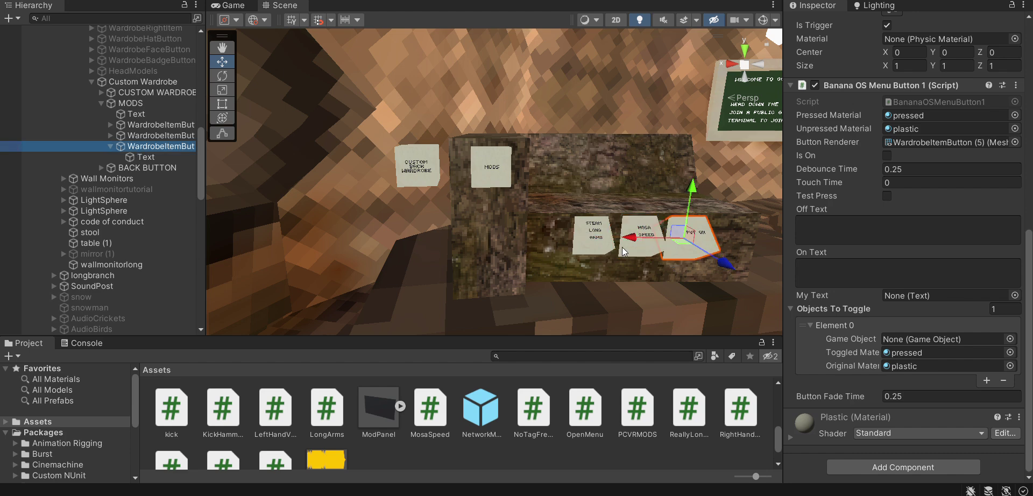
pyautogui.rightClick(140, 150)
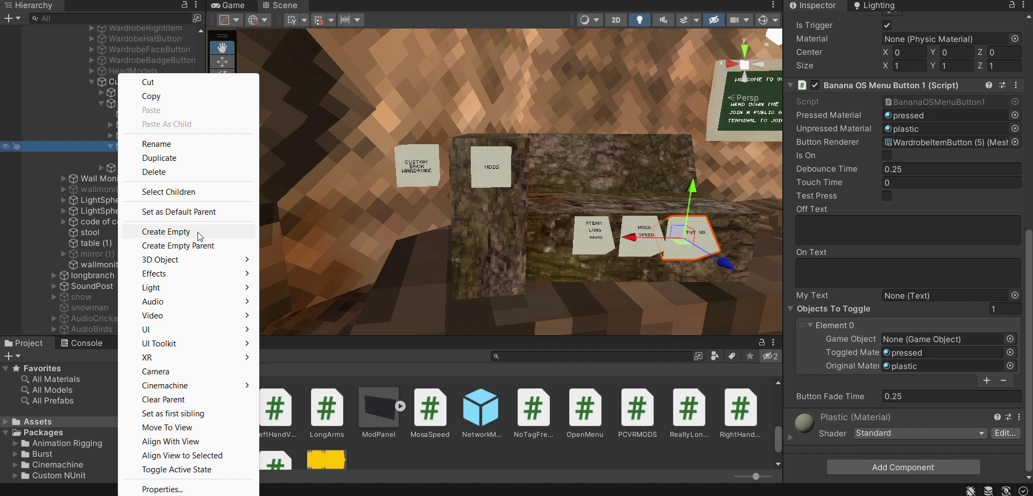
pyautogui.click(198, 231)
pyautogui.write('NoTagFreeze')
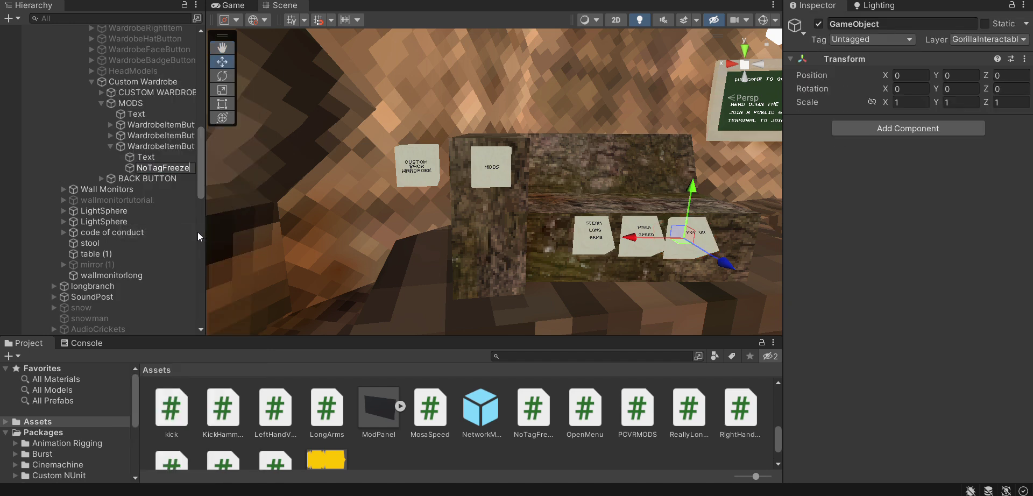
pyautogui.press('Return')
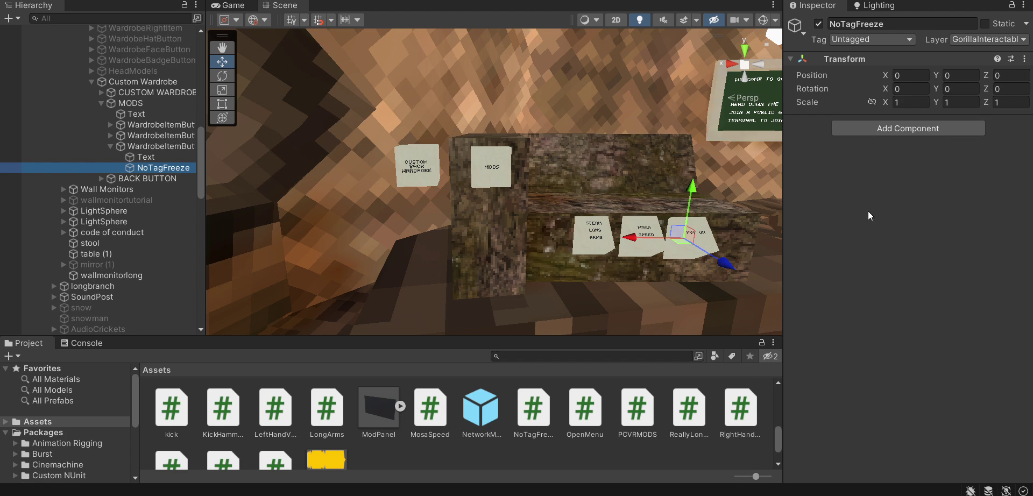
# Add the NoTagFreeze script to the NoTagFreeze object and deactivate that object
pyautogui.moveTo(533, 408); pyautogui.dragTo(955, 230)
pyautogui.click(819, 24)
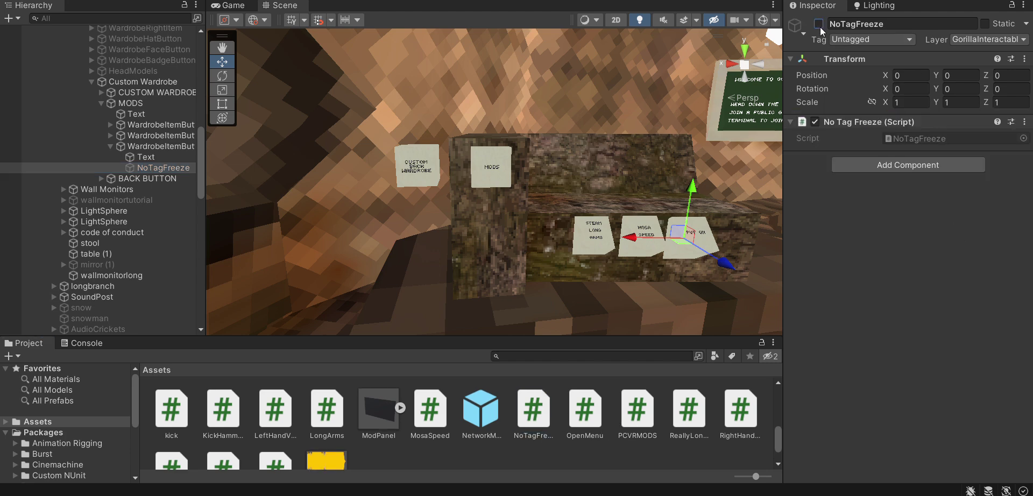
# Assign NoTagFreeze as the game object in the third item button's Objects To Toggle element
pyautogui.click(162, 146)
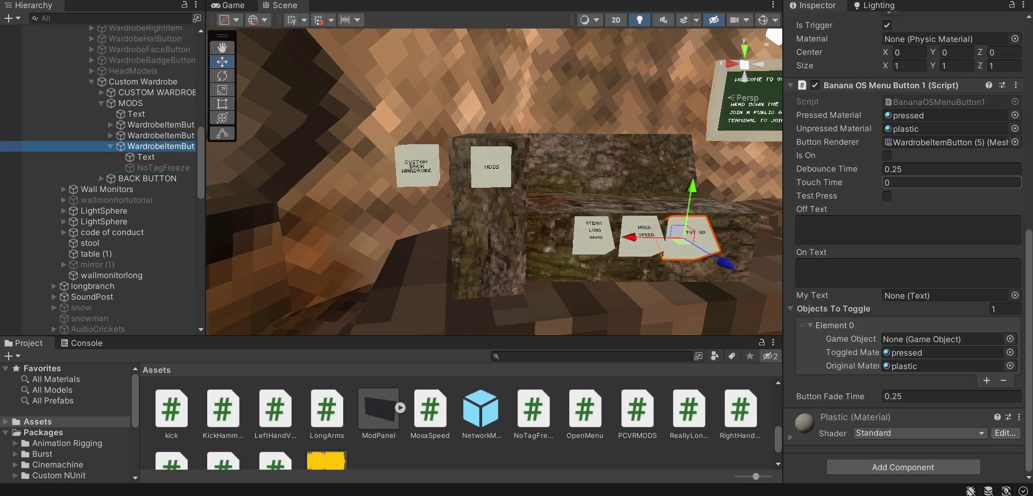
pyautogui.moveTo(168, 169); pyautogui.dragTo(972, 348)
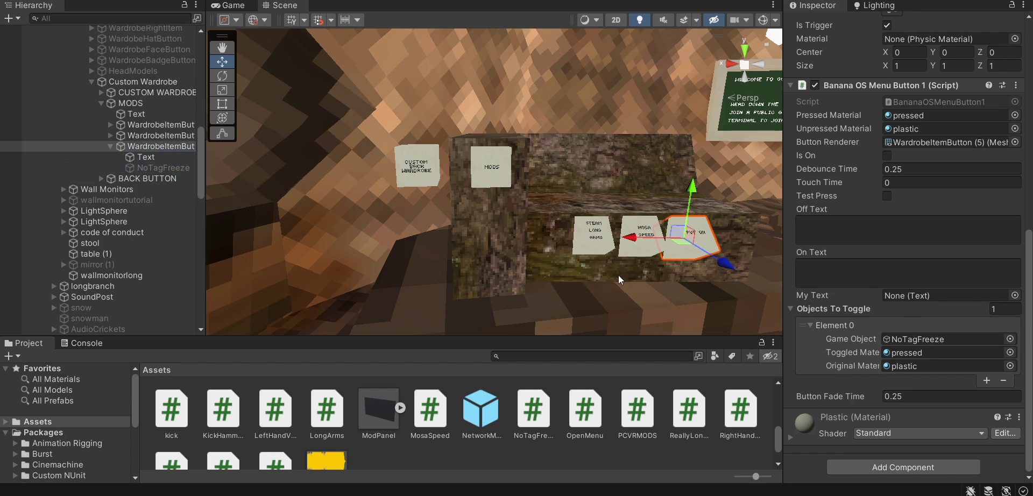
pyautogui.click(113, 147)
pyautogui.click(110, 146)
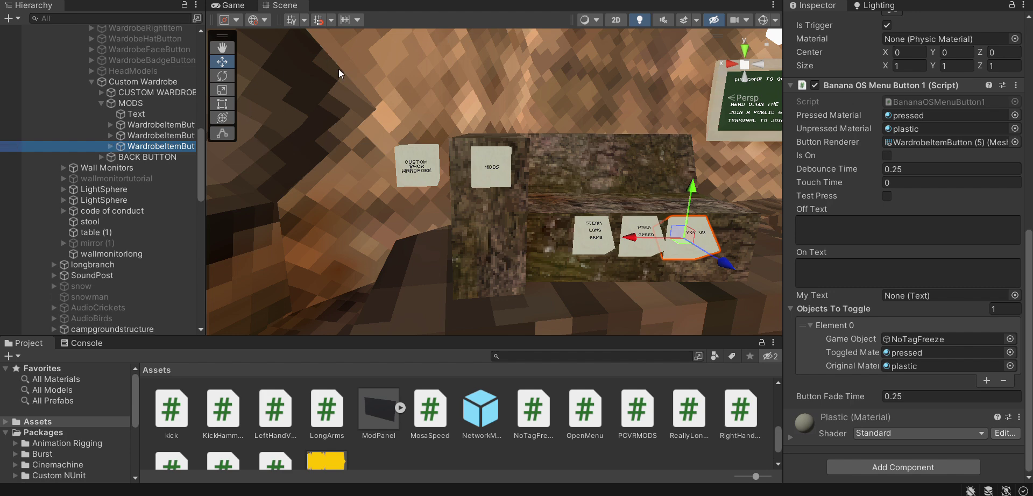
# Deactivate the CUSTOM WARDROBE button object in the Custom Wardrobe group
pyautogui.click(147, 93)
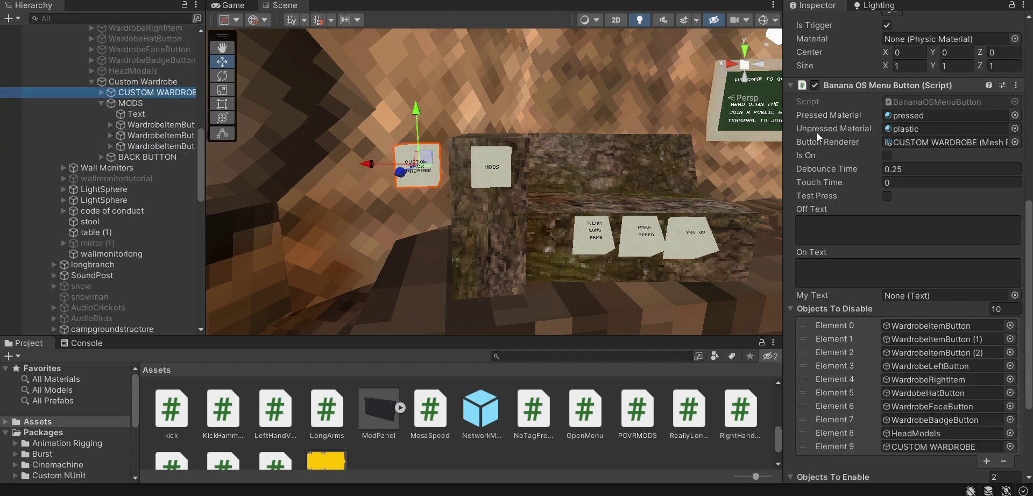
pyautogui.scroll(15, 830, 37)
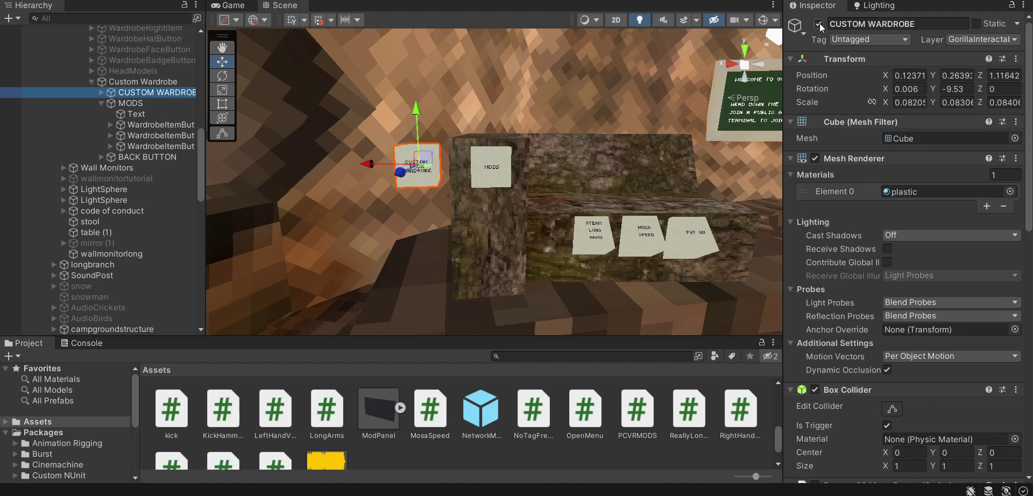
pyautogui.click(818, 24)
pyautogui.scroll(3, 449, 292)
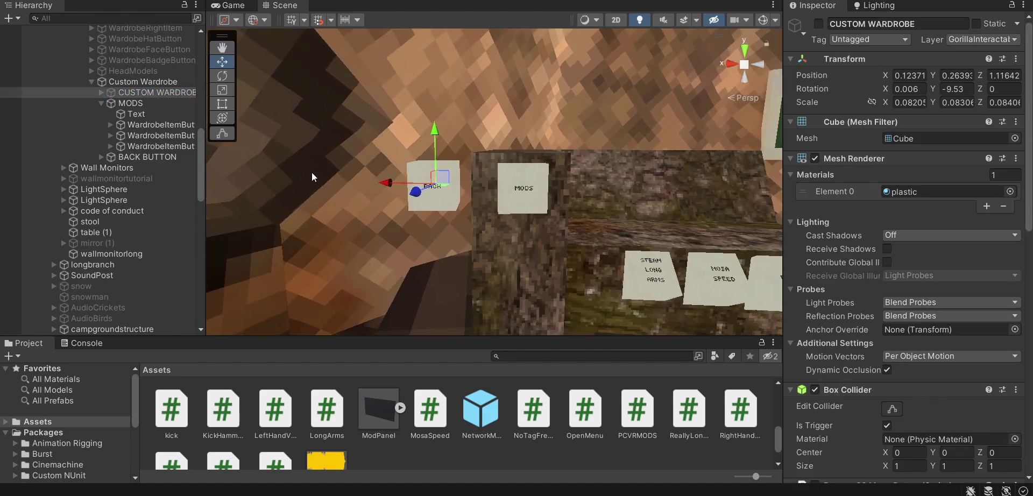
# Add the CUSTOM WARDROBE object as a new element in the BACK BUTTON's Objects To Enable list
pyautogui.scroll(-15, 931, 282)
pyautogui.scroll(-1, 931, 282)
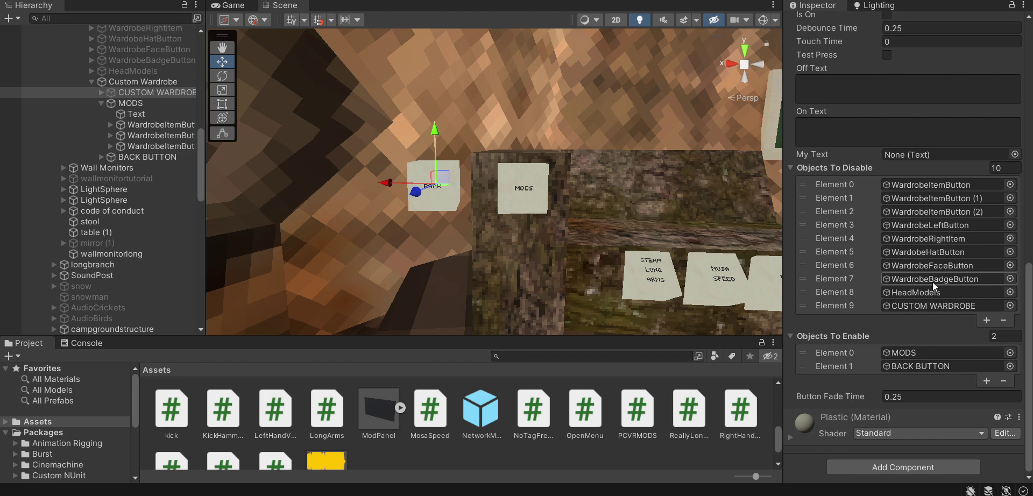
pyautogui.click(446, 199)
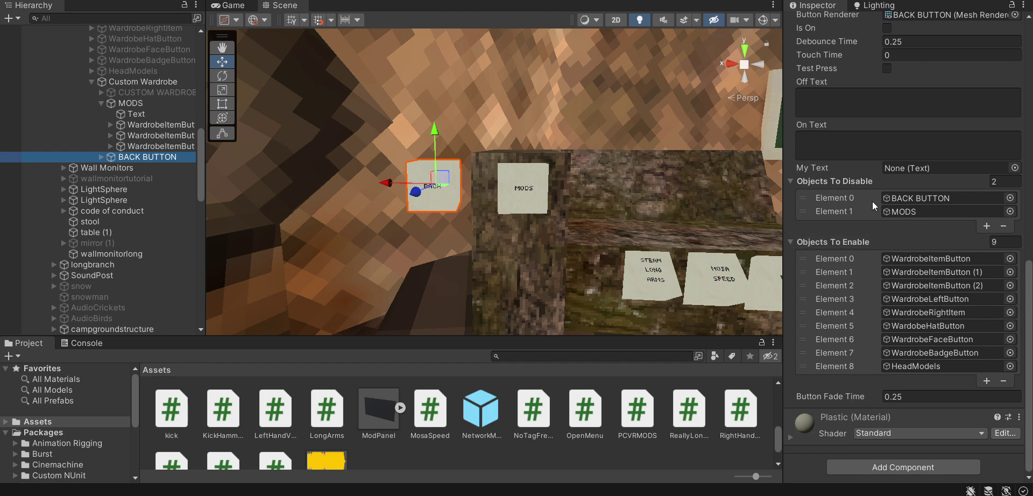
pyautogui.moveTo(131, 96); pyautogui.dragTo(812, 412)
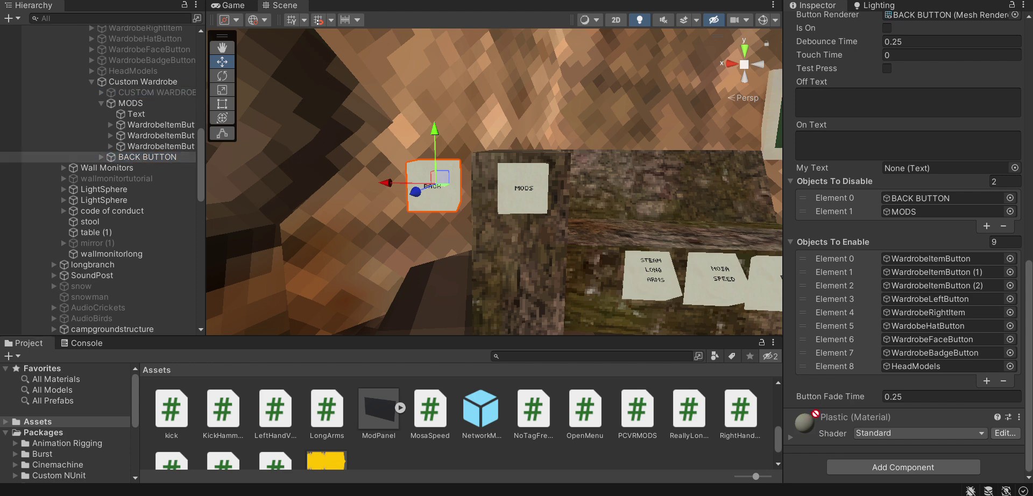
pyautogui.moveTo(845, 263); pyautogui.dragTo(853, 340)
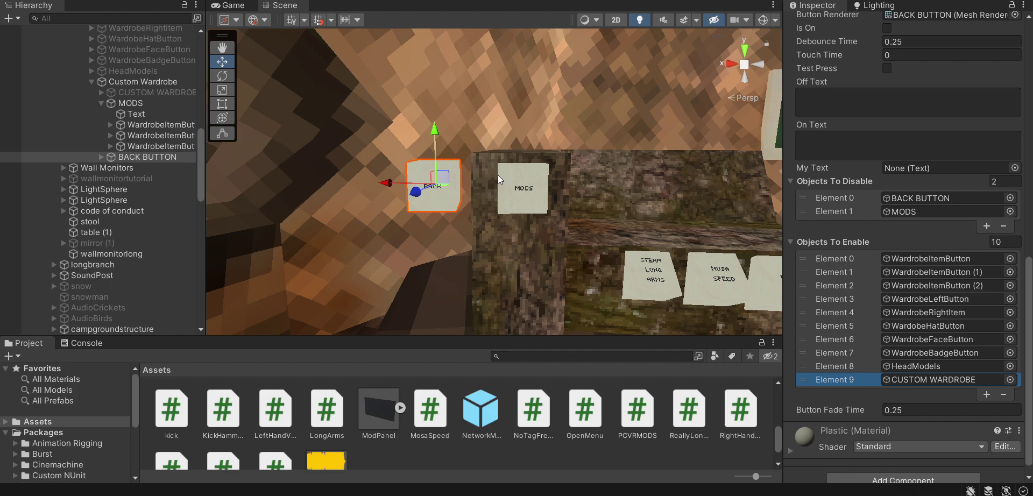
# Duplicate the MODS button in the Custom Wardrobe group and rename the copy SONGS
pyautogui.moveTo(523, 209); pyautogui.dragTo(528, 229, button='right')
pyautogui.press('s')
pyautogui.press('w')
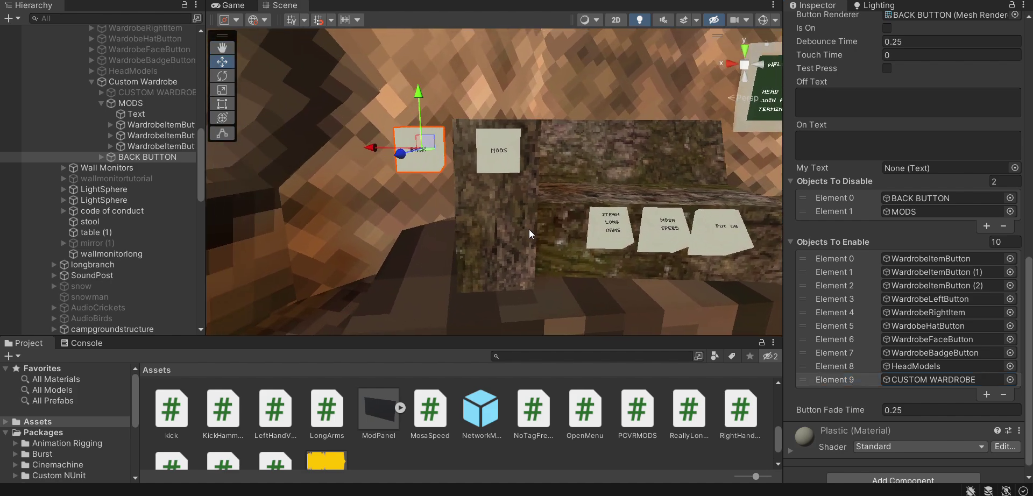
pyautogui.click(514, 154)
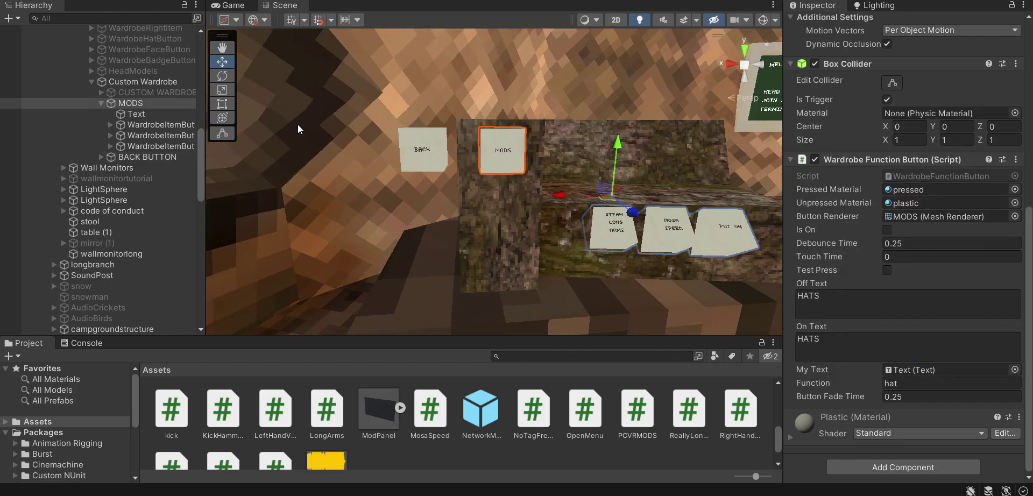
pyautogui.keyDown('ctrl'); pyautogui.click(177, 105); pyautogui.keyUp('ctrl')
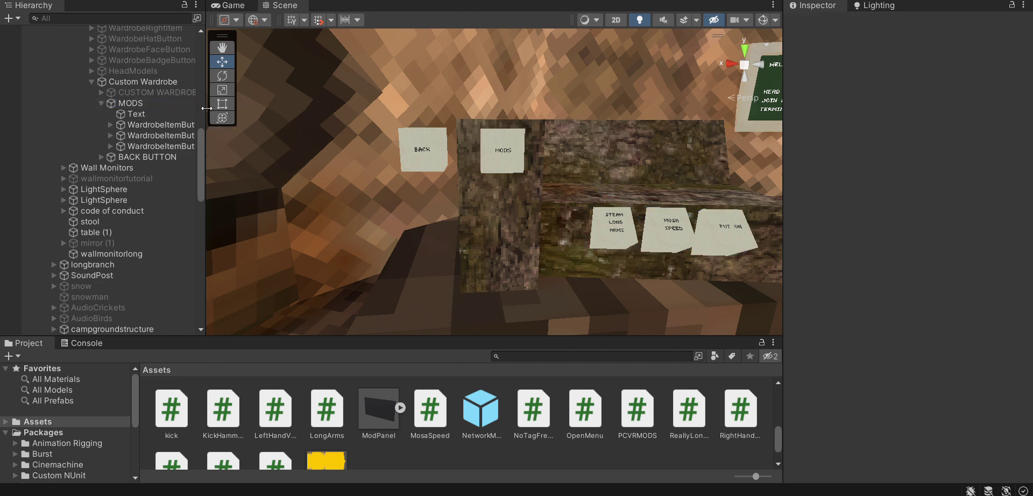
pyautogui.click(185, 105)
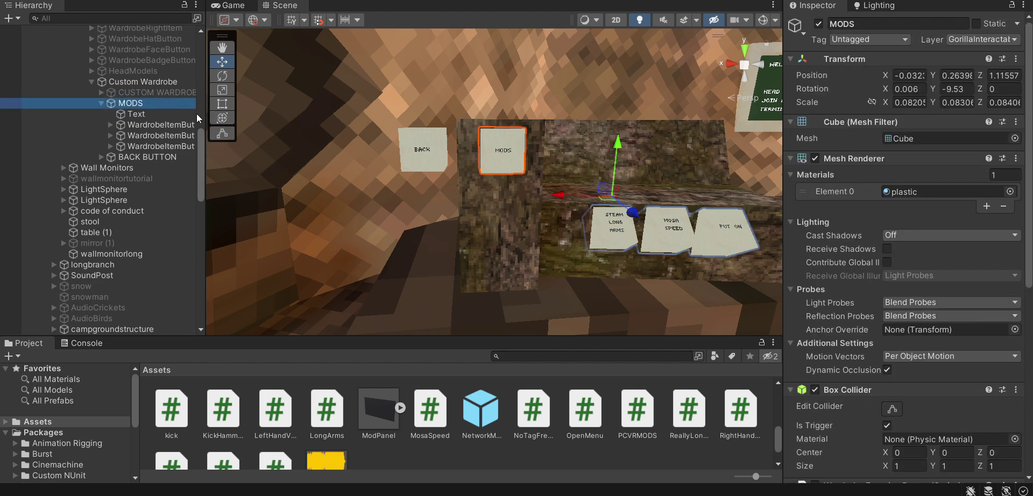
pyautogui.hotkey('ctrl', 'd')
pyautogui.click(893, 23)
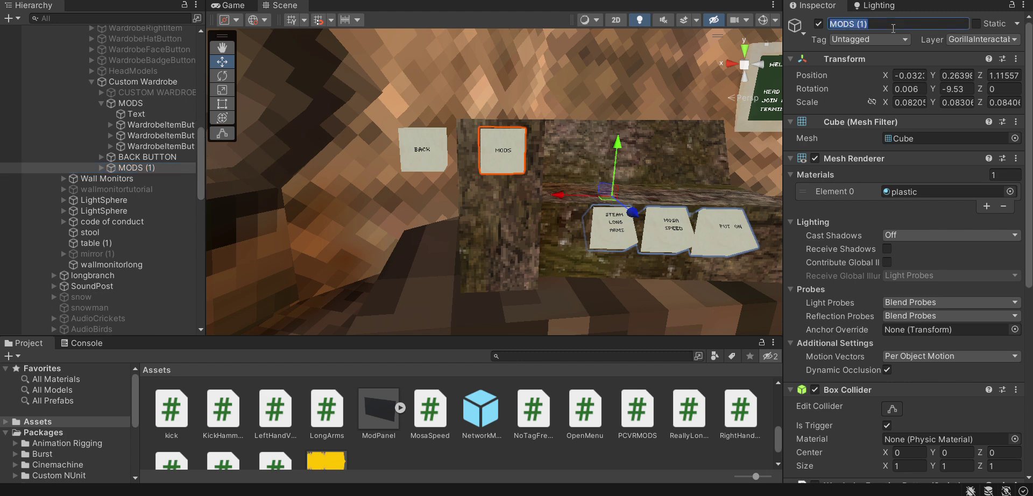
pyautogui.write('SONGS')
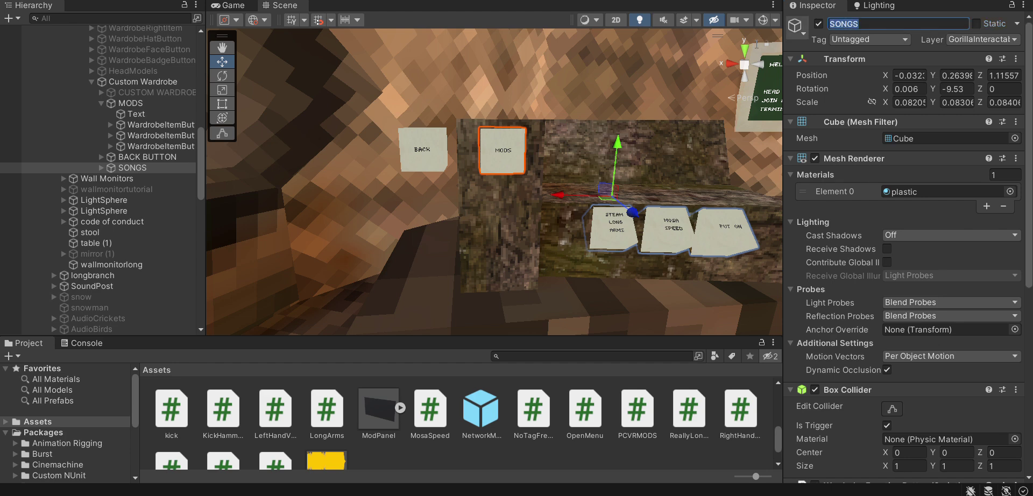
# Move the three item buttons out of SONGS into Custom Wardrobe, and lower the SONGS button to about Y 0.117, below MODS
pyautogui.click(102, 167)
pyautogui.click(129, 188)
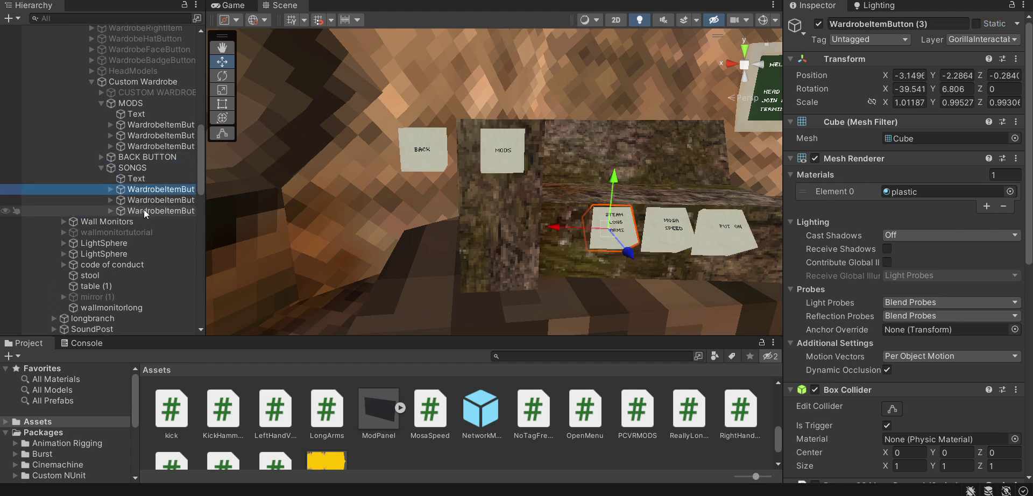
pyautogui.keyDown('shift'); pyautogui.click(144, 210); pyautogui.keyUp('shift')
pyautogui.moveTo(150, 186); pyautogui.dragTo(142, 164)
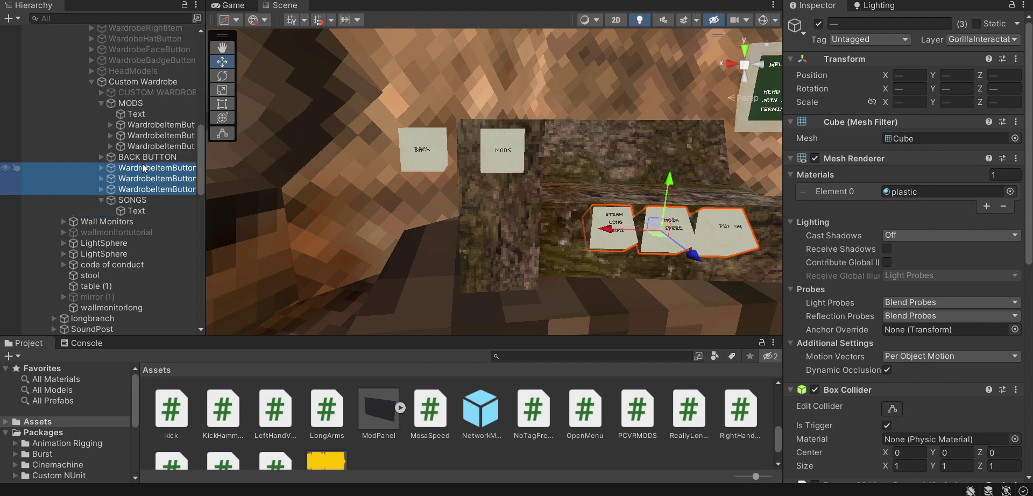
pyautogui.click(134, 199)
pyautogui.moveTo(500, 119); pyautogui.dragTo(514, 175)
# Deactivate the MODS object and change the SONGS button's label text to "SONGS"
pyautogui.click(510, 153)
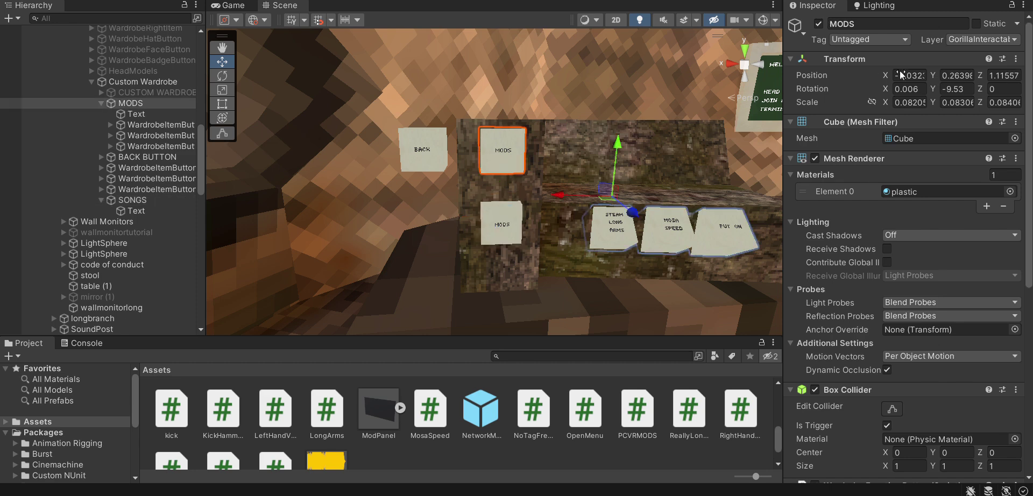
pyautogui.click(818, 24)
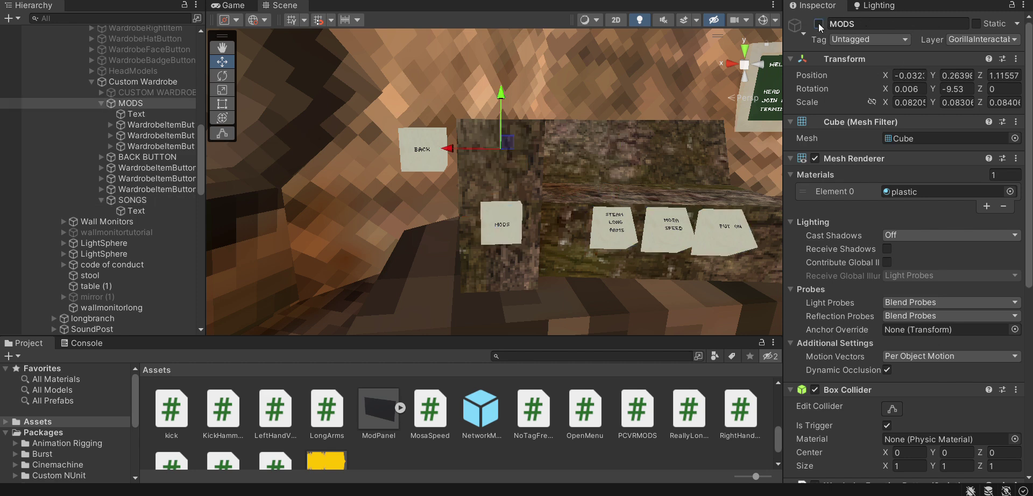
pyautogui.click(507, 211)
pyautogui.click(105, 211)
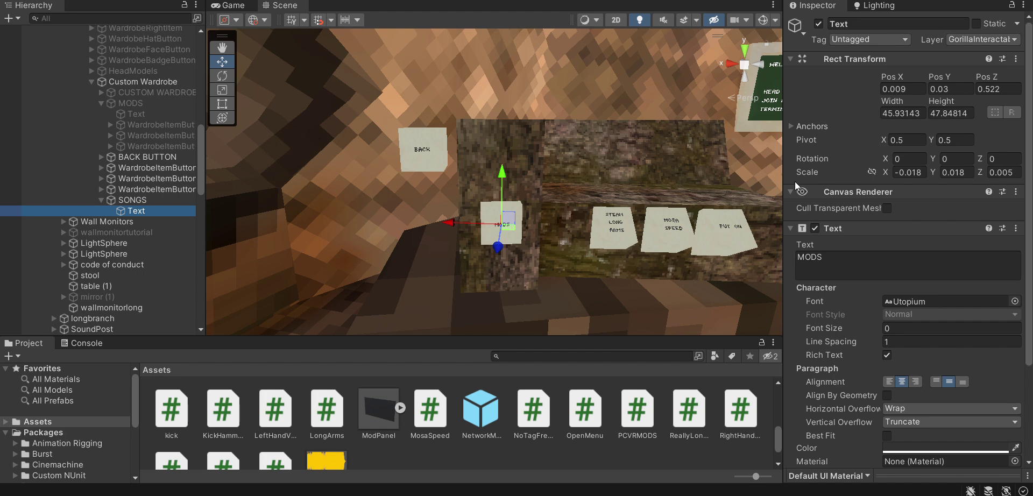
pyautogui.click(858, 262)
pyautogui.write('SONG')
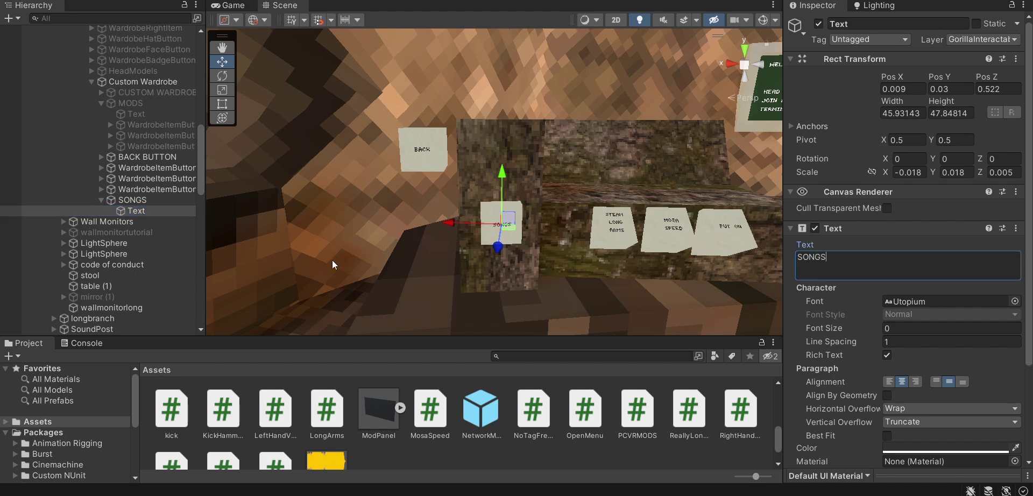
# Remove the Wardrobe Function Button script from both the MODS and SONGS objects
pyautogui.click(172, 198)
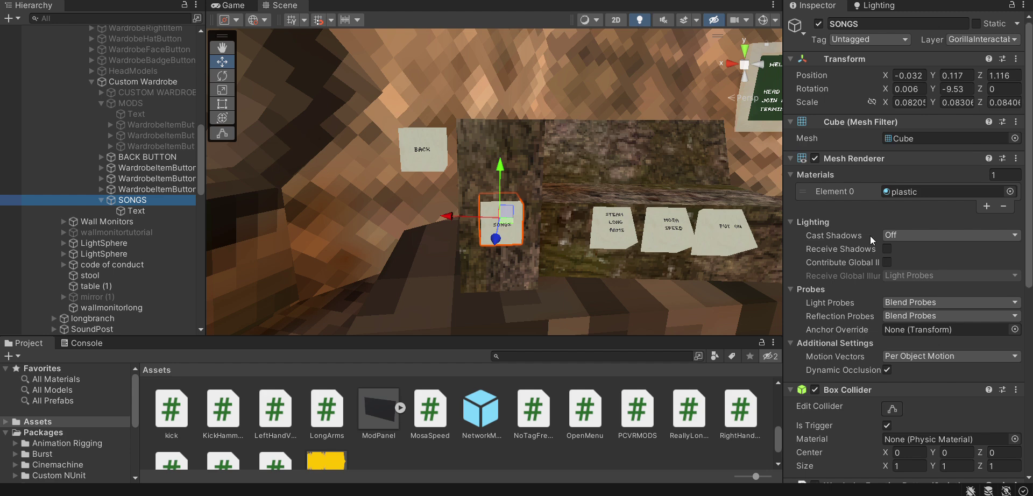
pyautogui.scroll(-10, 943, 244)
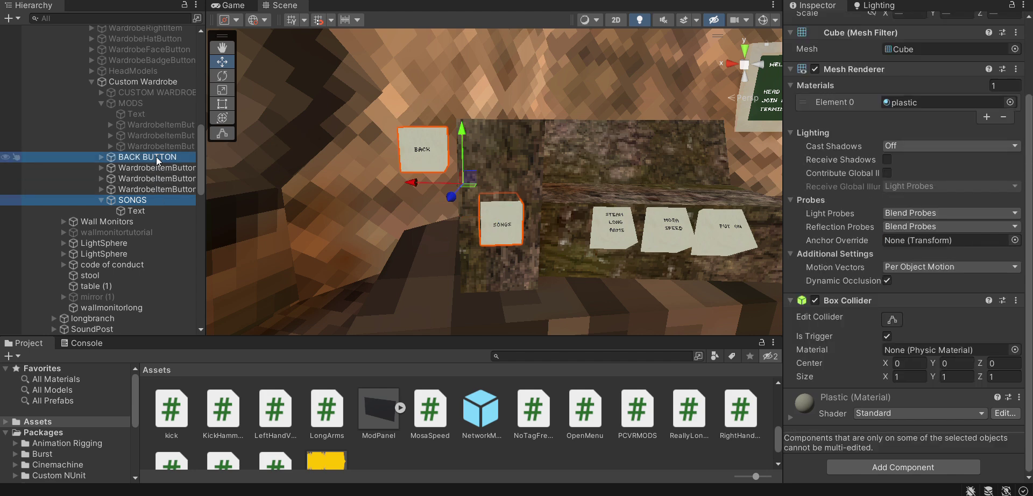
pyautogui.press('f')
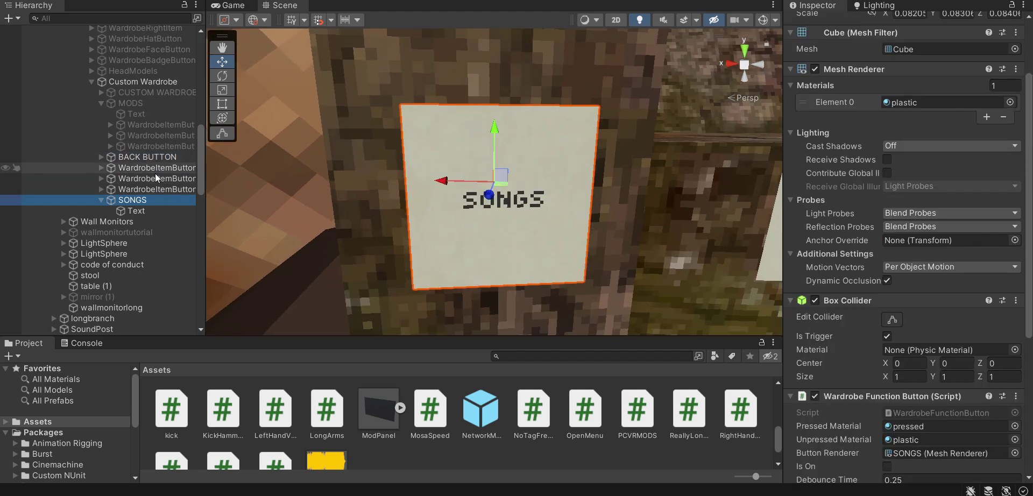
pyautogui.press('s')
pyautogui.moveTo(422, 208); pyautogui.dragTo(487, 203, button='right')
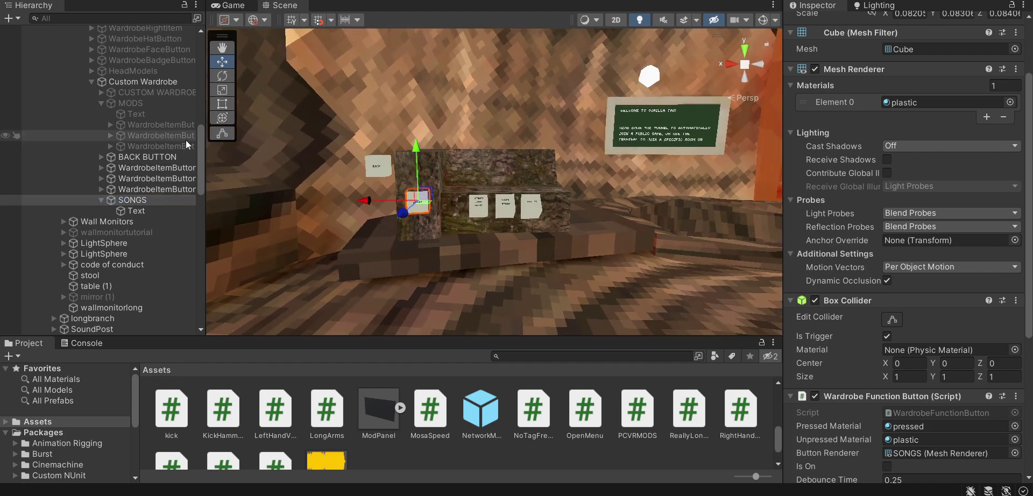
pyautogui.keyDown('ctrl'); pyautogui.click(141, 104); pyautogui.keyUp('ctrl')
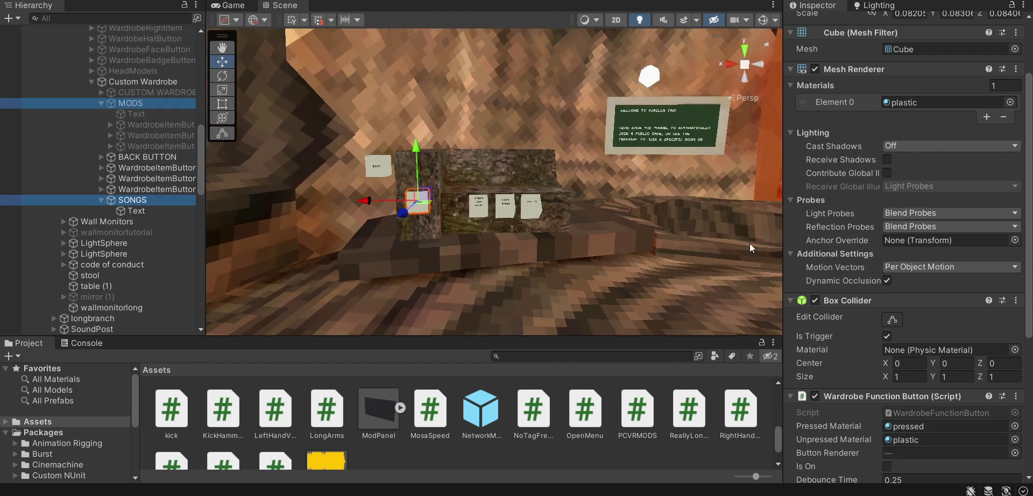
pyautogui.click(884, 399)
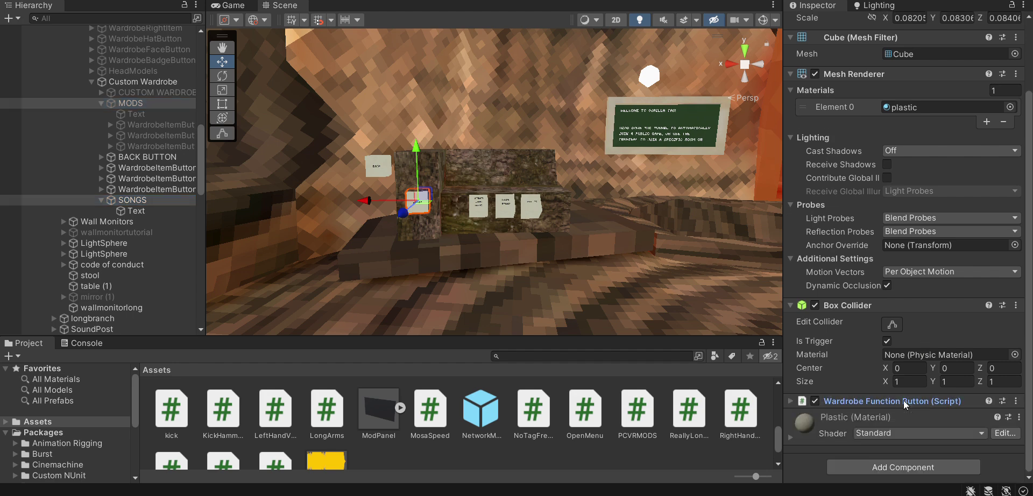
pyautogui.click(883, 401)
pyautogui.rightClick(884, 403)
pyautogui.rightClick(837, 403)
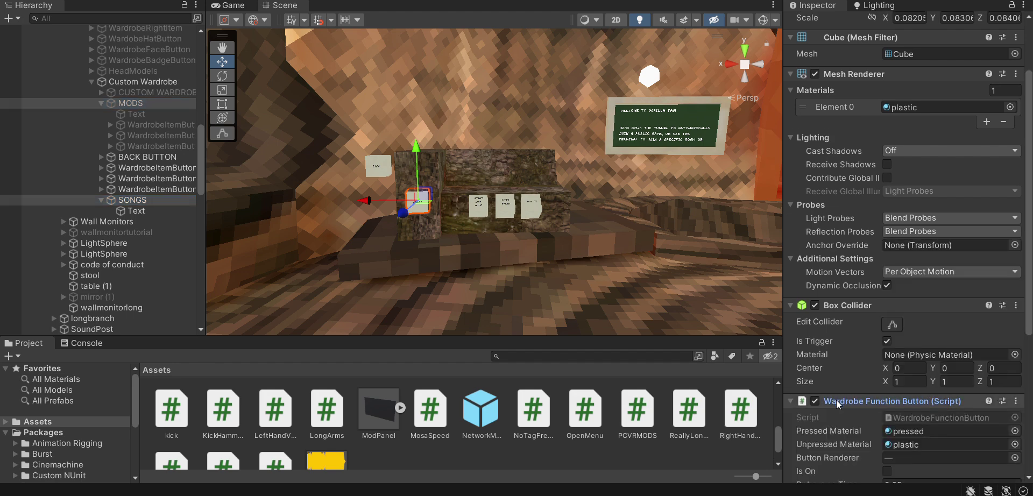
pyautogui.rightClick(837, 403)
pyautogui.click(896, 267)
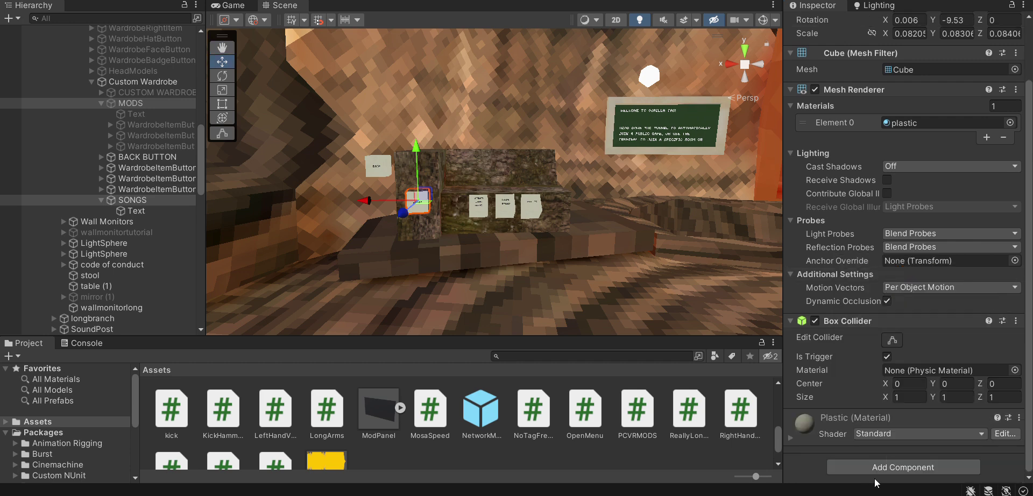
# Add the Banana OS Menu Button script to both the MODS and SONGS objects
pyautogui.click(875, 468)
pyautogui.press('BackSpace')
pyautogui.press('BackSpace')
pyautogui.press('BackSpace')
pyautogui.press('BackSpace')
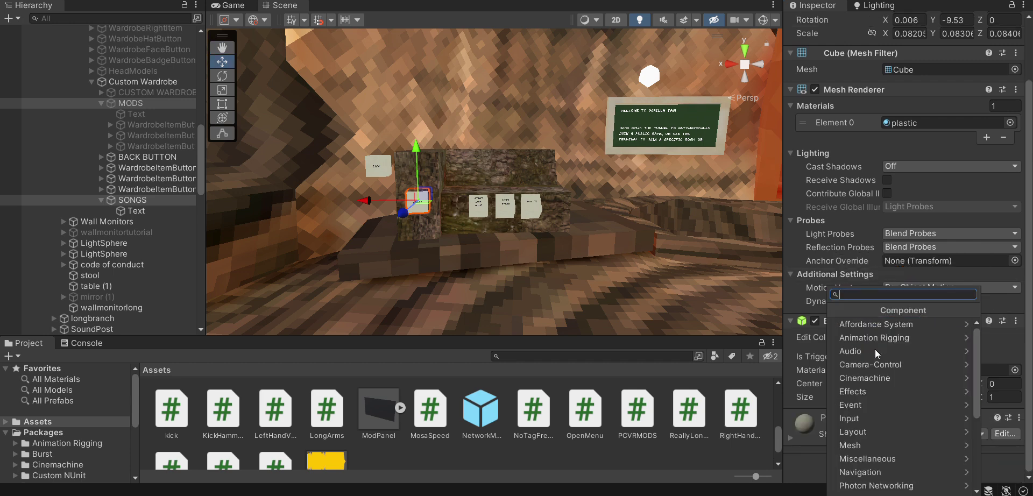
pyautogui.write('banana')
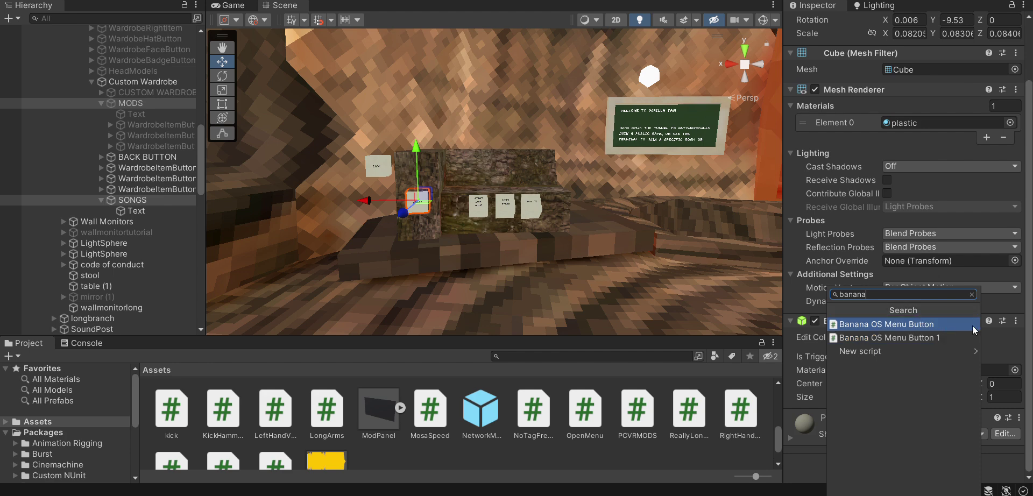
pyautogui.click(965, 324)
# Set the new script's Pressed Material to pressed and Unpressed Material to plastic on MODS and SONGS
pyautogui.click(1016, 323)
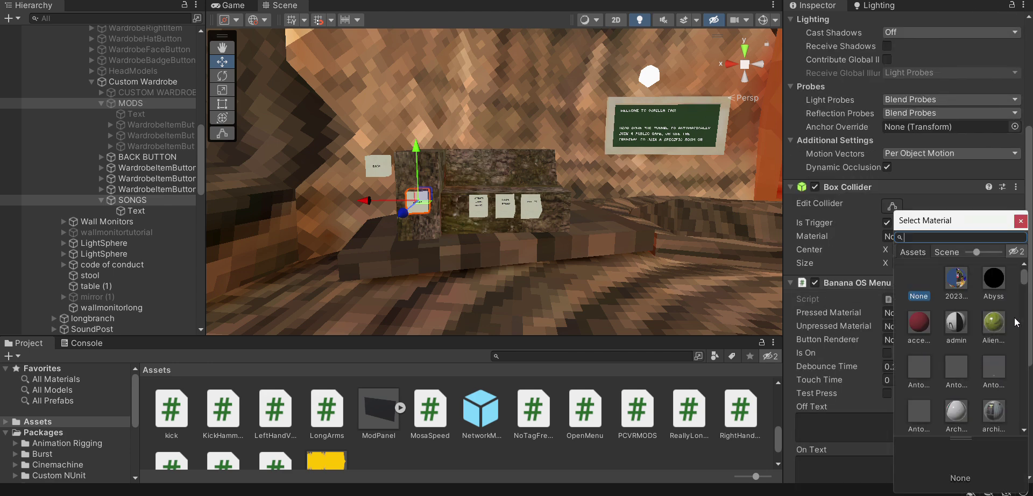
pyautogui.write('pressed')
pyautogui.doubleClick(956, 281)
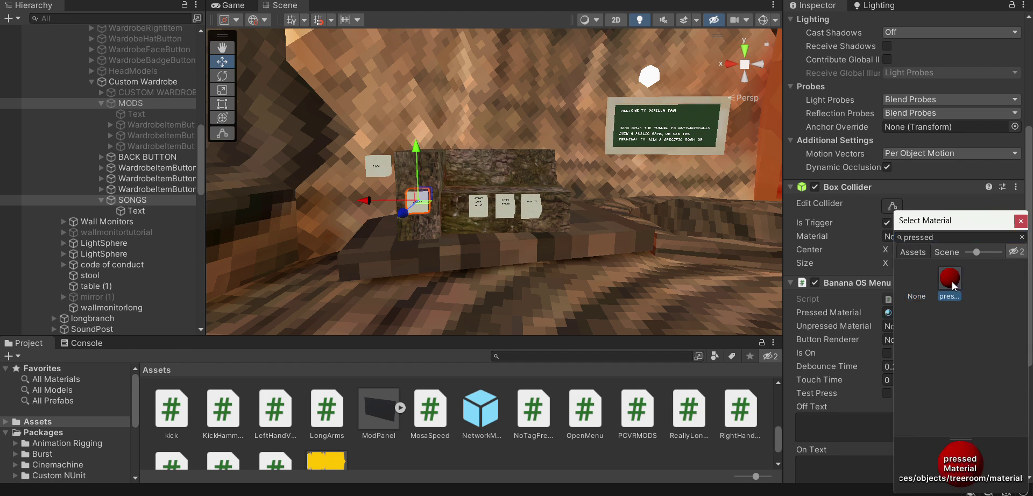
pyautogui.scroll(-2, 963, 287)
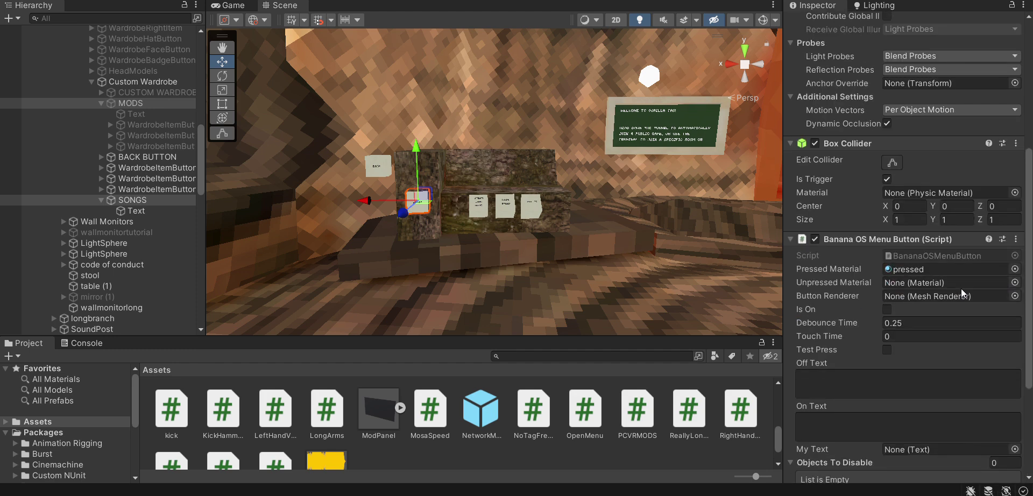
pyautogui.scroll(-3, 842, 366)
pyautogui.moveTo(944, 171); pyautogui.dragTo(930, 128)
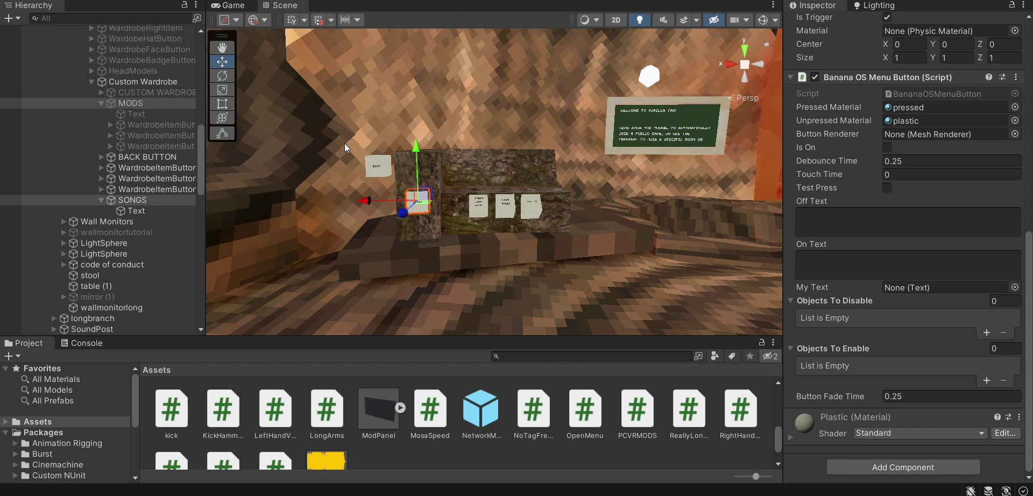
# Assign MODS and SONGS each as the Button Renderer of its own Banana OS Menu Button script
pyautogui.moveTo(145, 104); pyautogui.dragTo(954, 142)
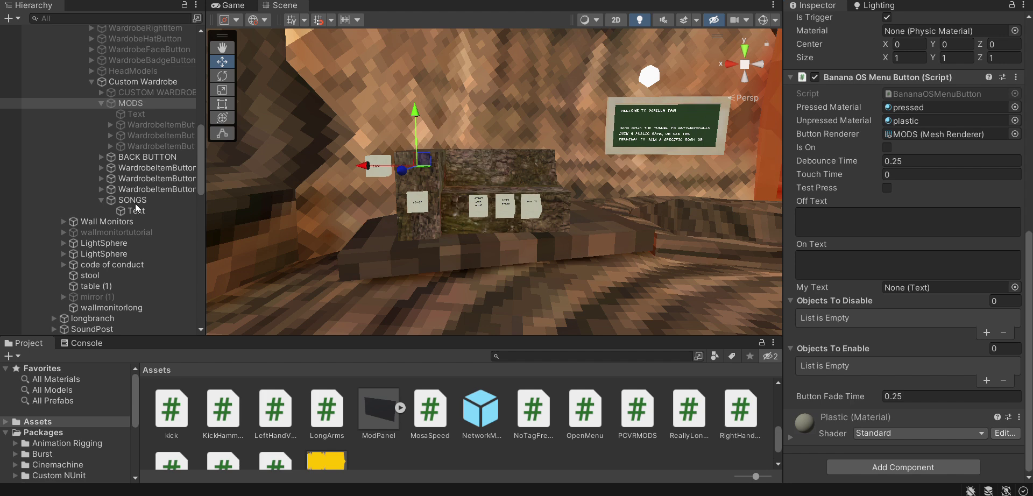
pyautogui.moveTo(136, 200); pyautogui.dragTo(936, 135)
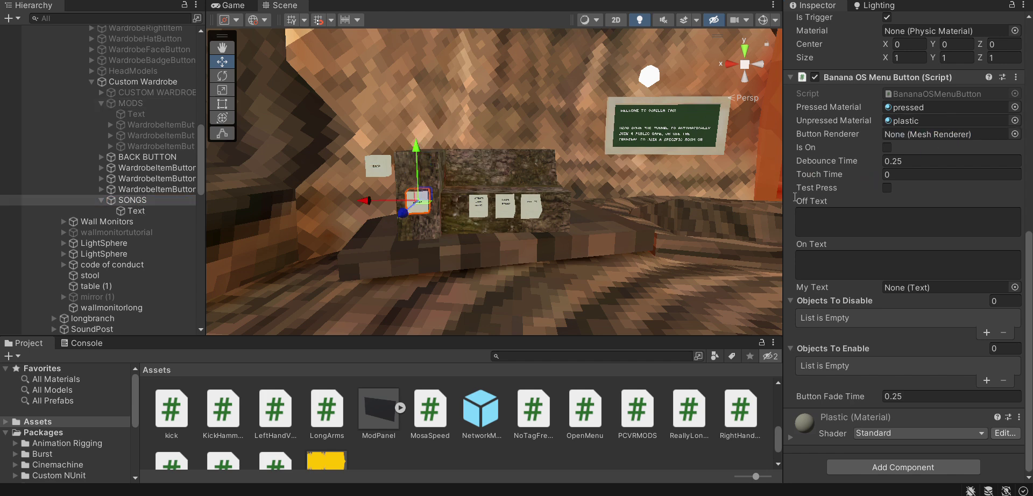
pyautogui.moveTo(132, 200); pyautogui.dragTo(938, 140)
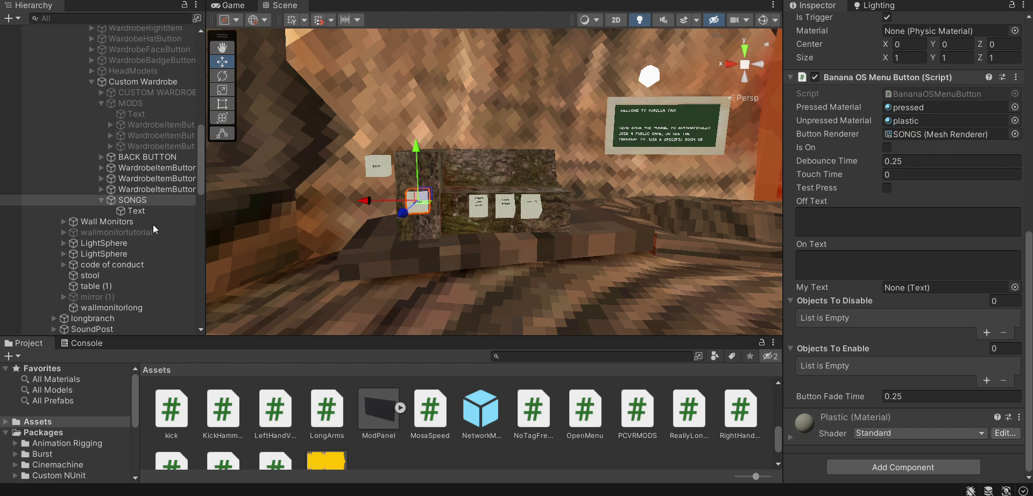
# Move the three loose item buttons back inside the SONGS object as its children
pyautogui.moveTo(473, 232); pyautogui.dragTo(481, 236, button='right')
pyautogui.click(117, 167)
pyautogui.keyDown('ctrl'); pyautogui.click(154, 178); pyautogui.keyUp('ctrl')
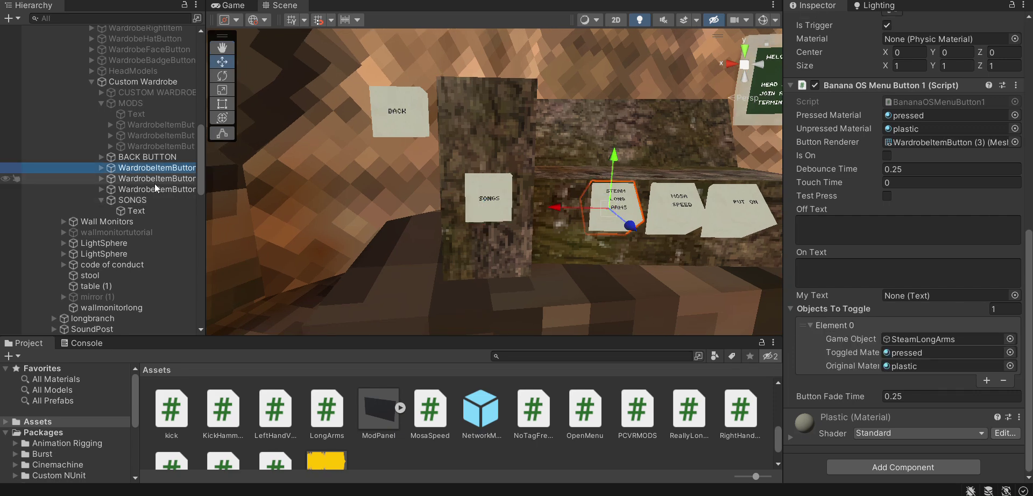
pyautogui.keyDown('ctrl'); pyautogui.click(153, 189); pyautogui.keyUp('ctrl')
pyautogui.moveTo(153, 187); pyautogui.dragTo(147, 207)
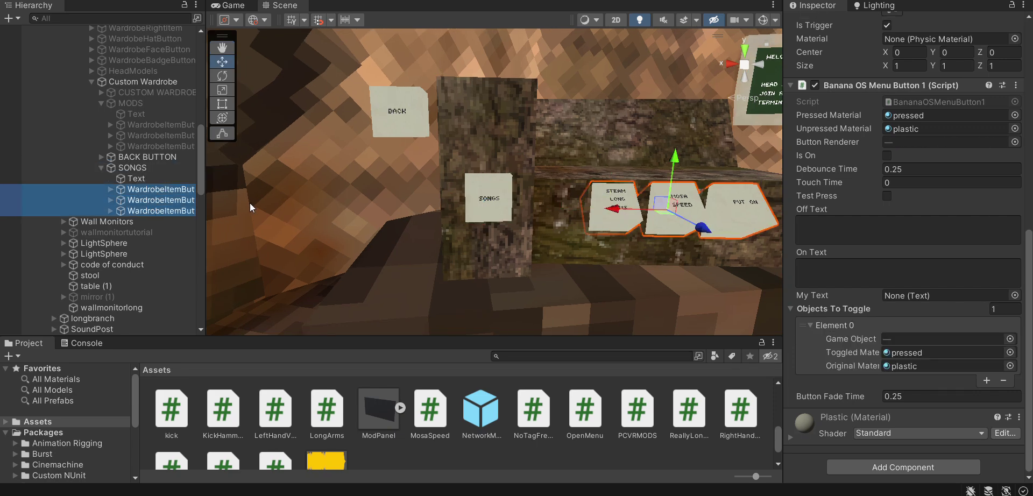
# Create an empty object named Songs at the root level, at the end of the scene hierarchy
pyautogui.click(156, 167)
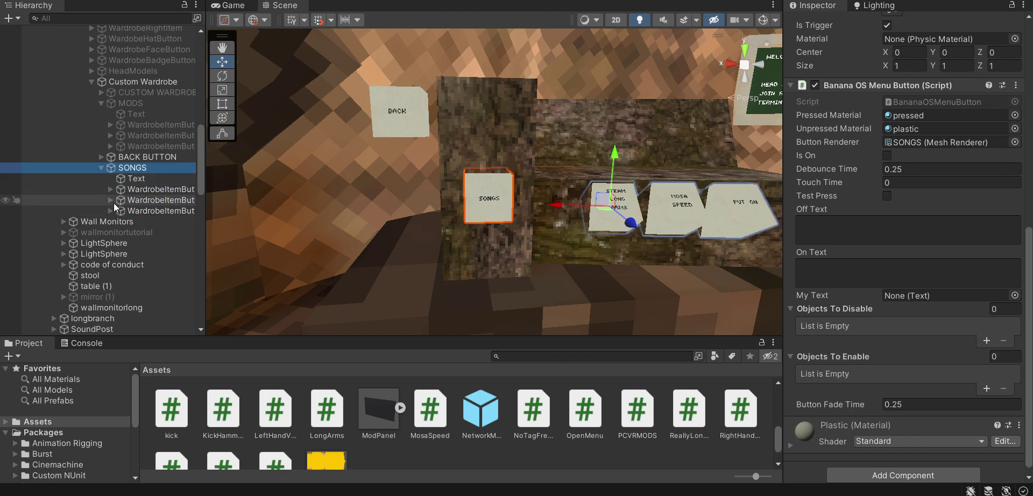
pyautogui.click(141, 189)
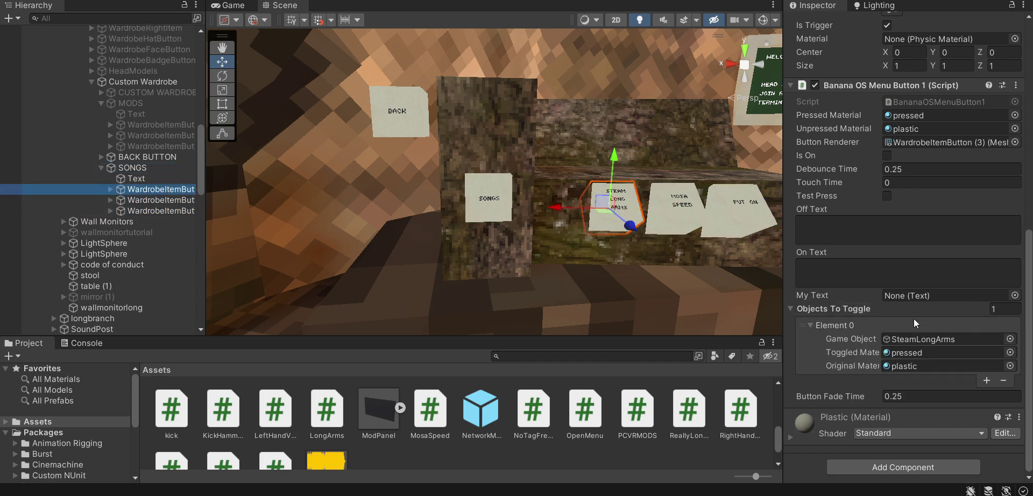
pyautogui.scroll(4, 878, 325)
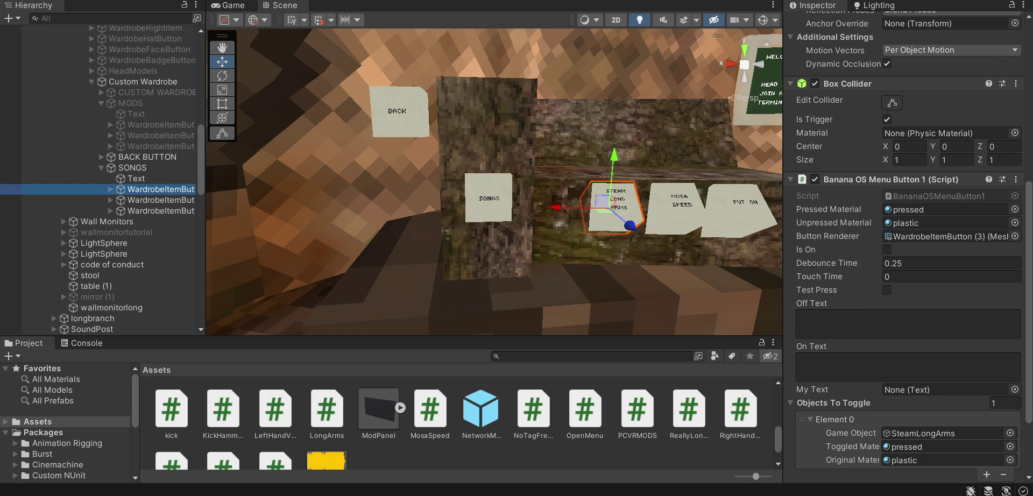
pyautogui.scroll(-10, 100, 254)
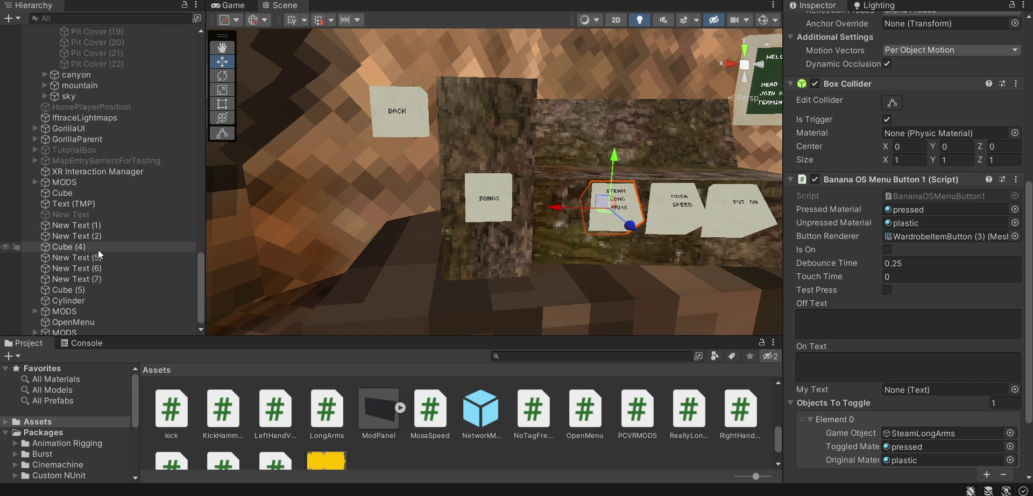
pyautogui.scroll(-2, 99, 280)
pyautogui.click(12, 18)
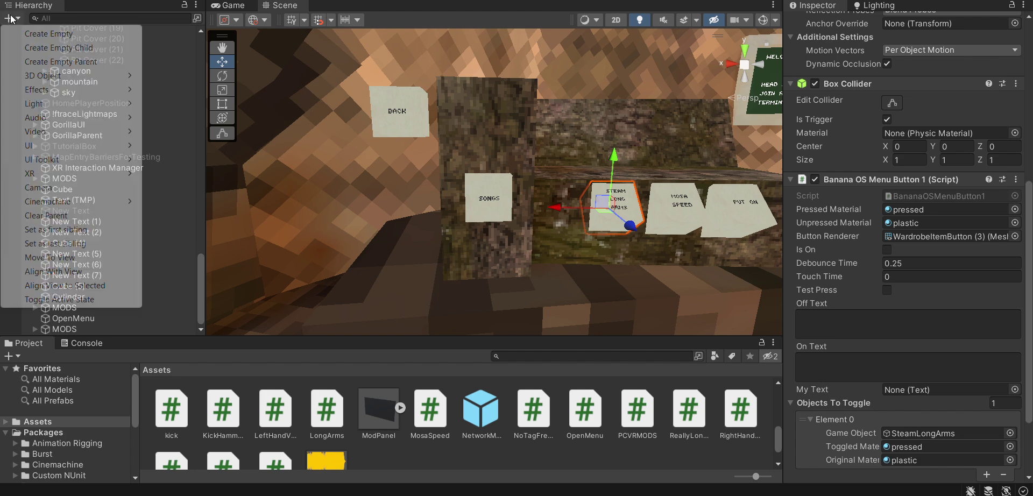
pyautogui.click(67, 36)
pyautogui.write('So')
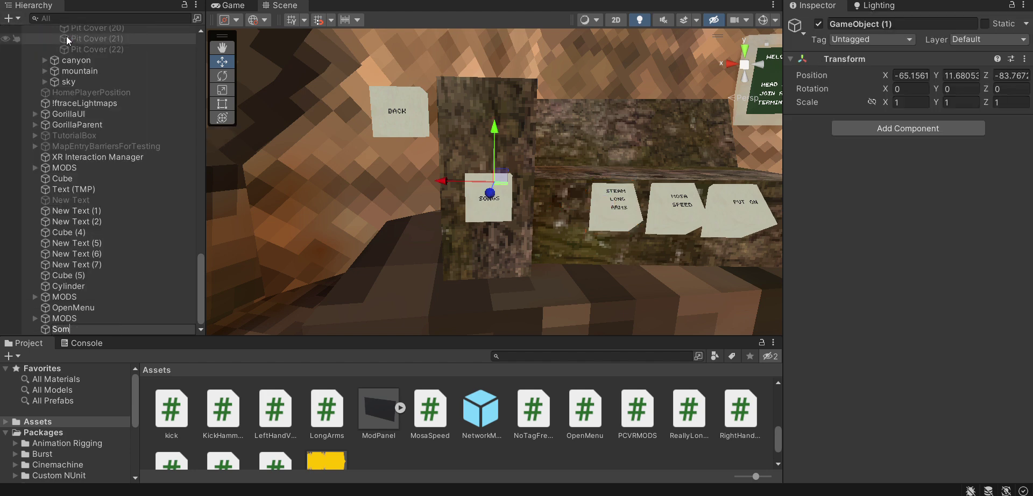
pyautogui.write('ngs')
pyautogui.press('Return')
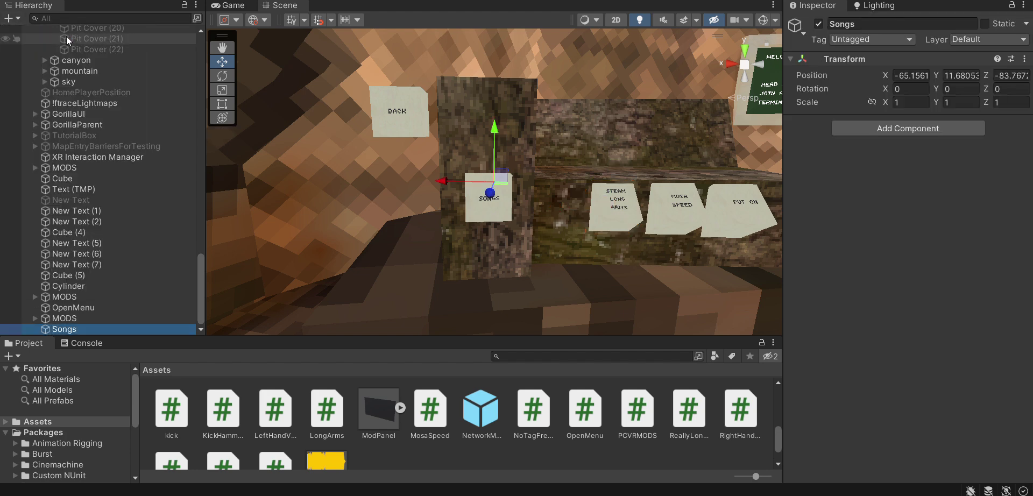
# Create an empty child object named Funk Do Balkan inside the new Songs object
pyautogui.rightClick(91, 327)
pyautogui.click(151, 257)
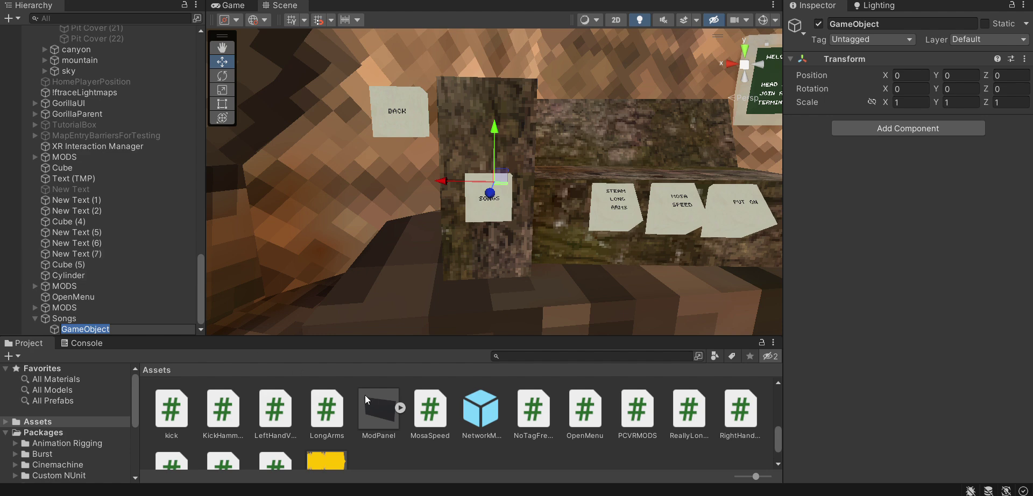
pyautogui.scroll(-2, 408, 419)
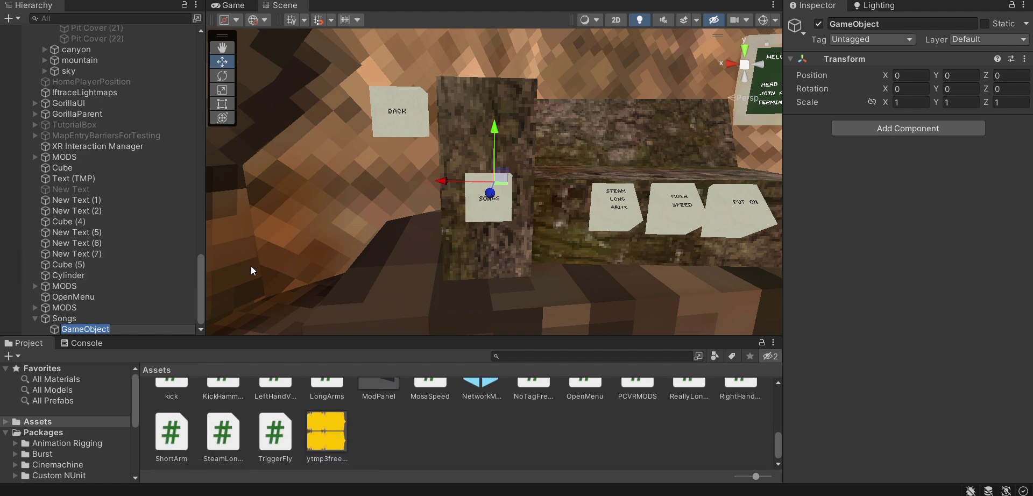
pyautogui.write('Funk')
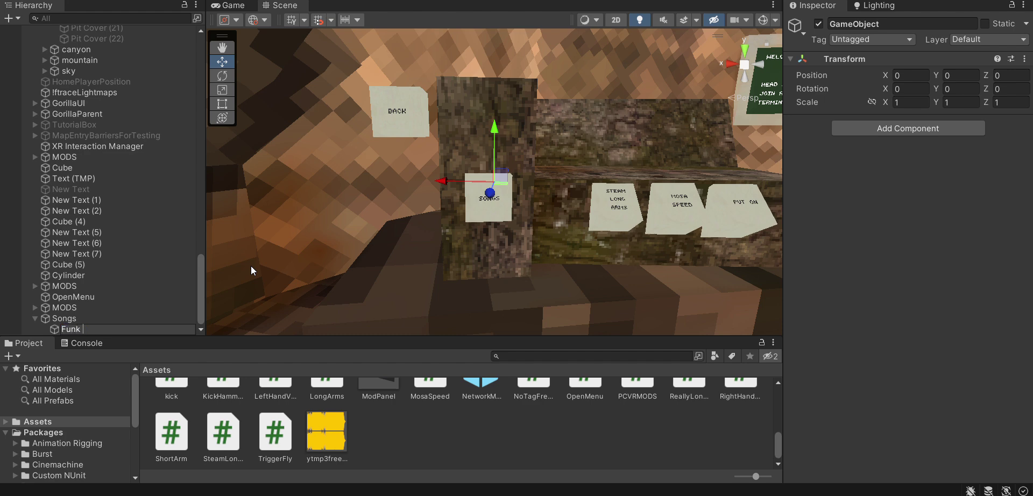
pyautogui.write(' Do Balkan')
pyautogui.press('Return')
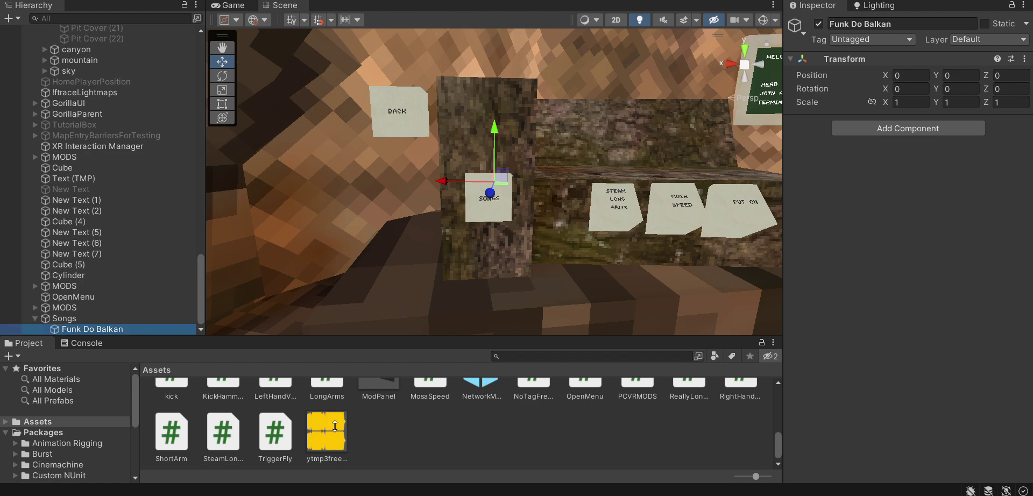
# Add the funk-do-balkan audio clip to Funk Do Balkan as an Audio Source with Loop enabled and Volume 0.6
pyautogui.moveTo(334, 426); pyautogui.dragTo(968, 204)
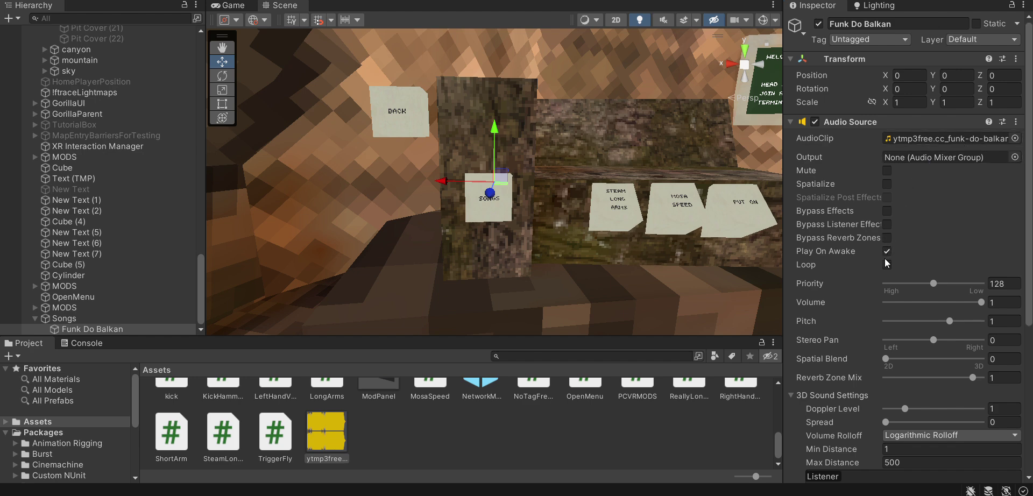
pyautogui.click(1004, 302)
pyautogui.scroll(-3, 1006, 345)
pyautogui.scroll(-1, 1007, 345)
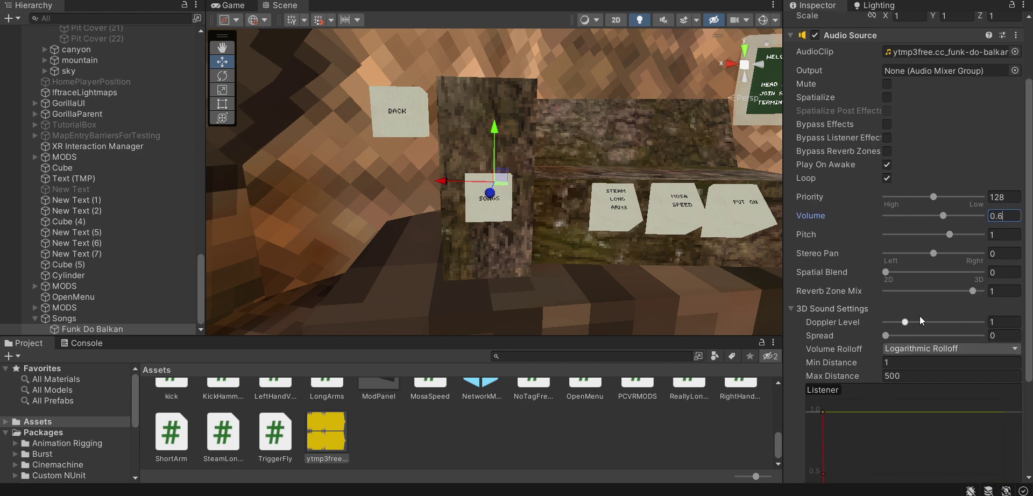
# Set the Audio Source's Max Distance to 100 and Min Distance to 99.0099, and deactivate the Funk Do Balkan object
pyautogui.click(914, 375)
pyautogui.write('10')
pyautogui.press('BackSpace')
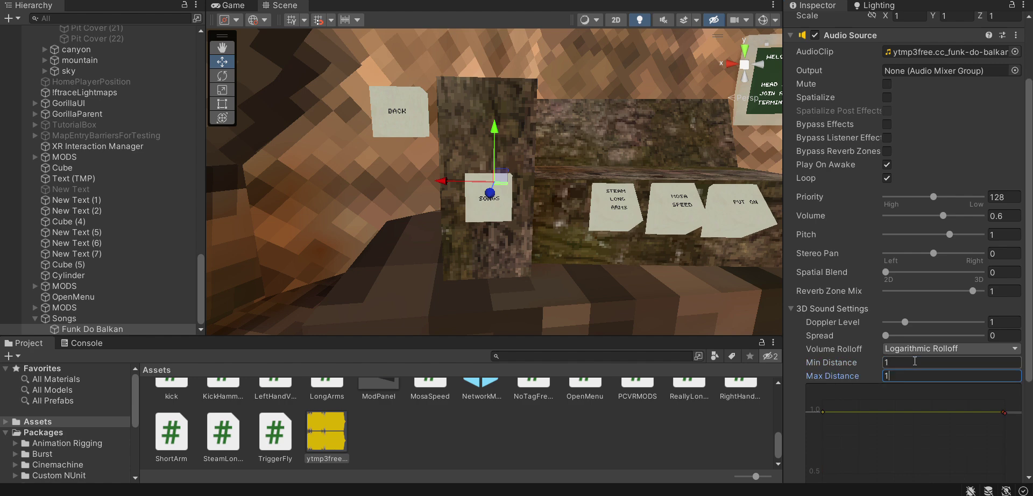
pyautogui.write('100')
pyautogui.click(913, 362)
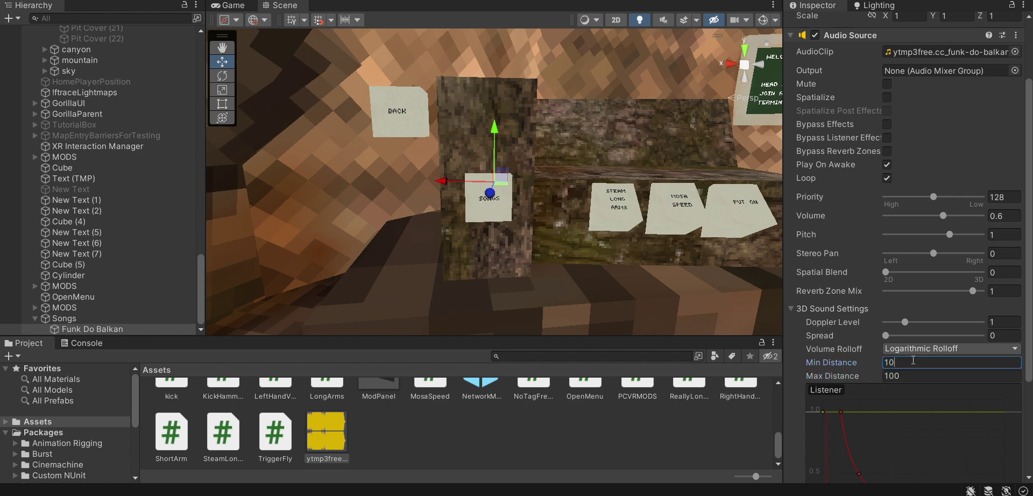
pyautogui.press('Tab')
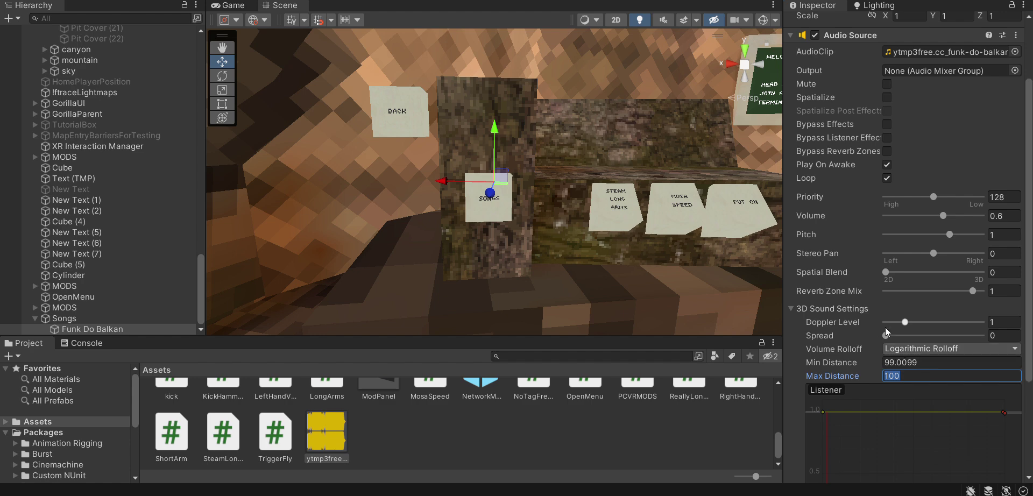
pyautogui.scroll(3, 847, 33)
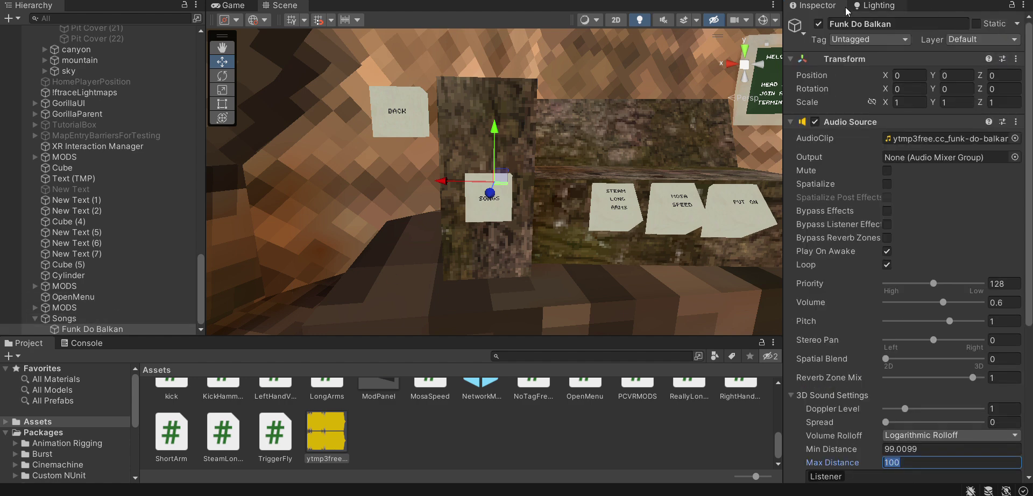
pyautogui.click(817, 25)
# Change the label text of the third item button under MODS to NO TAG FREEZE
pyautogui.click(596, 207)
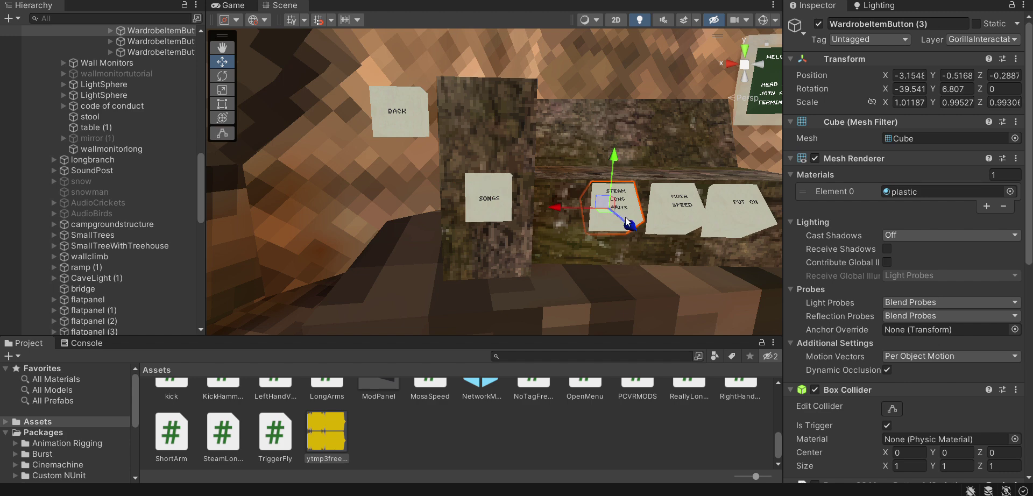
pyautogui.scroll(3, 105, 140)
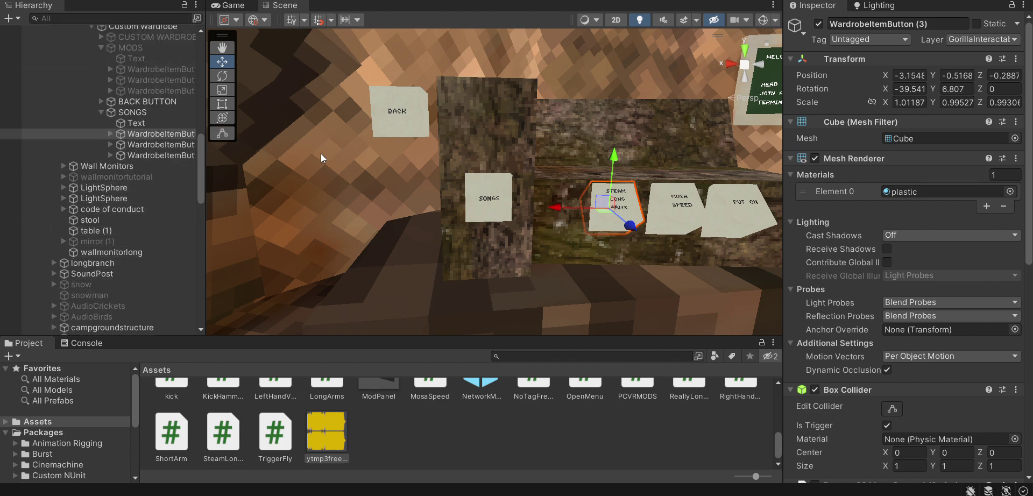
pyautogui.scroll(5, 127, 140)
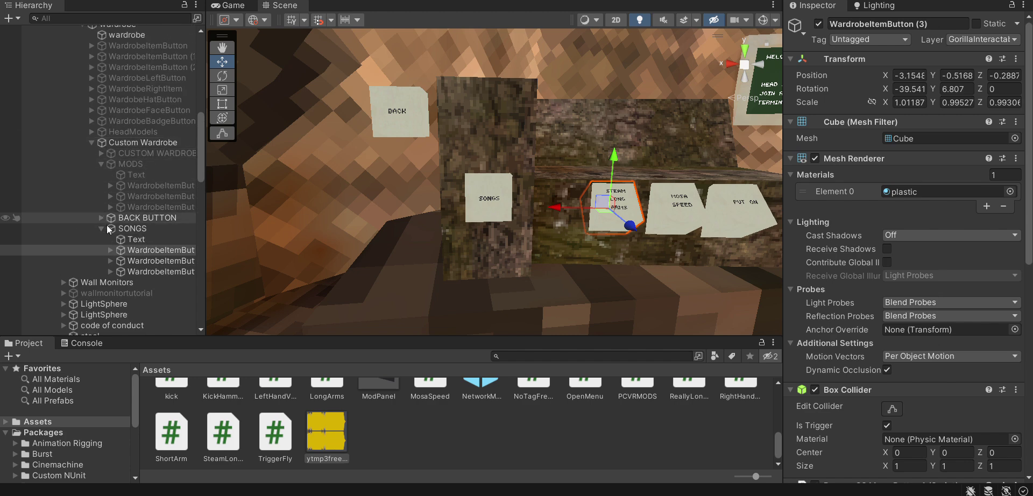
pyautogui.click(138, 186)
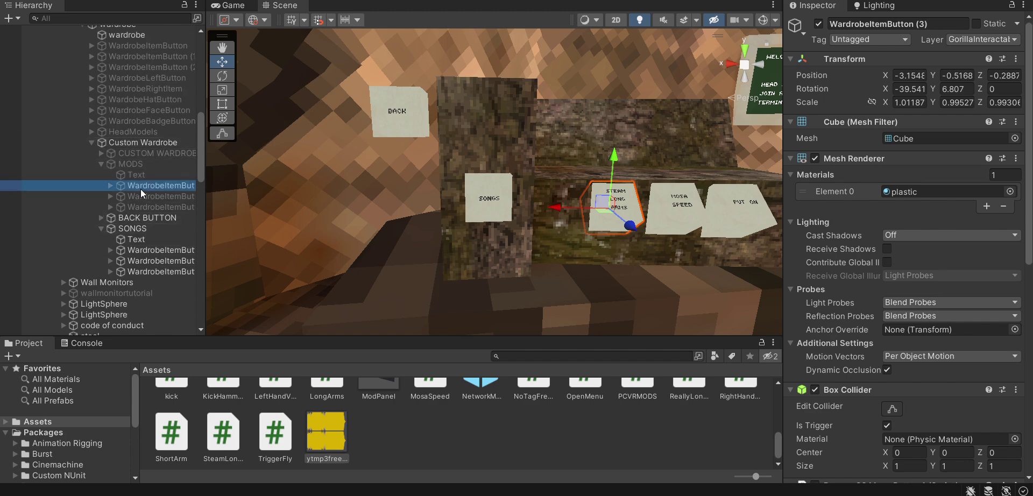
pyautogui.click(110, 207)
pyautogui.click(140, 217)
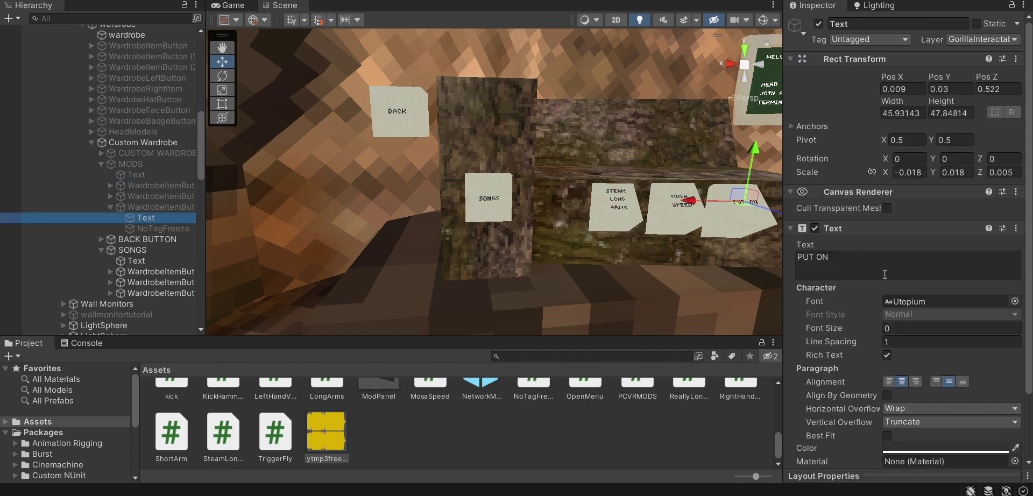
pyautogui.click(876, 264)
pyautogui.write('NO TAG FREEZE')
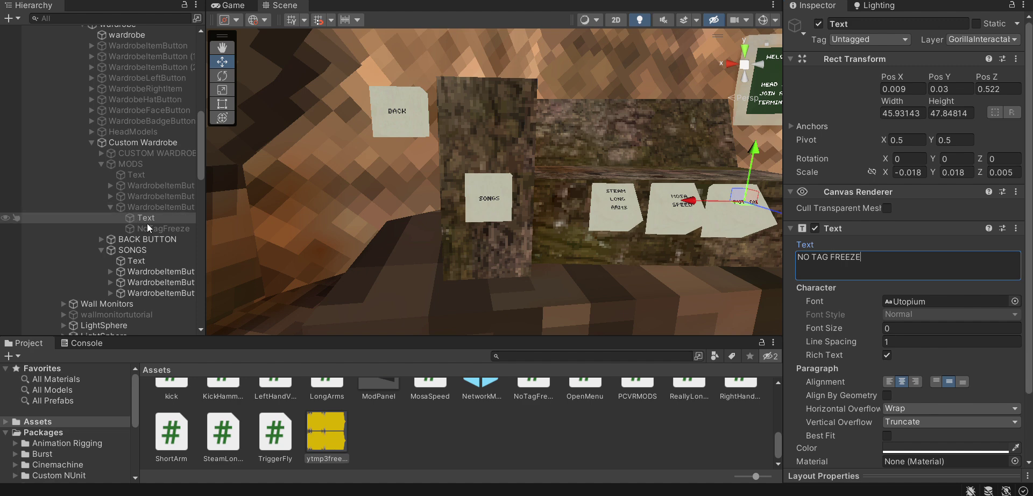
pyautogui.click(110, 207)
# Set the label text of all three item buttons under SONGS to PUT ON
pyautogui.scroll(-2, 151, 230)
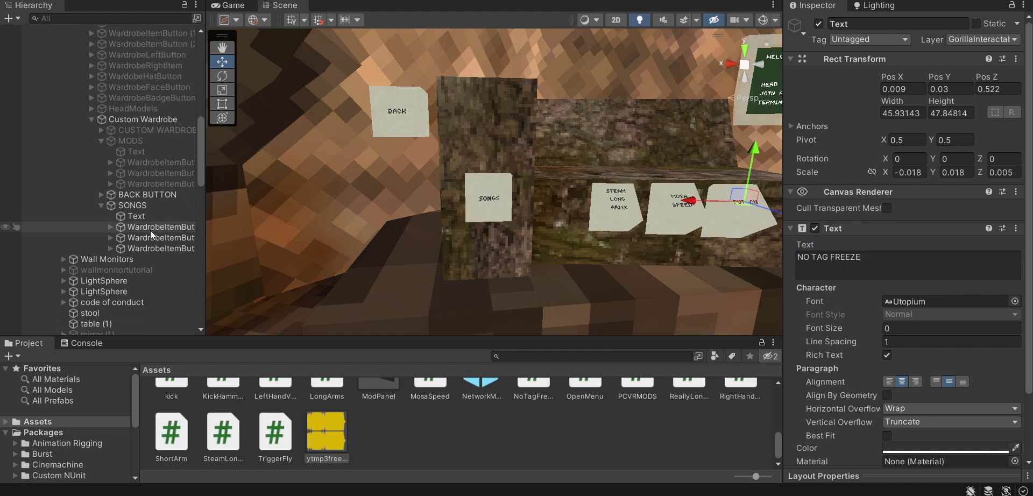
pyautogui.click(111, 226)
pyautogui.click(110, 259)
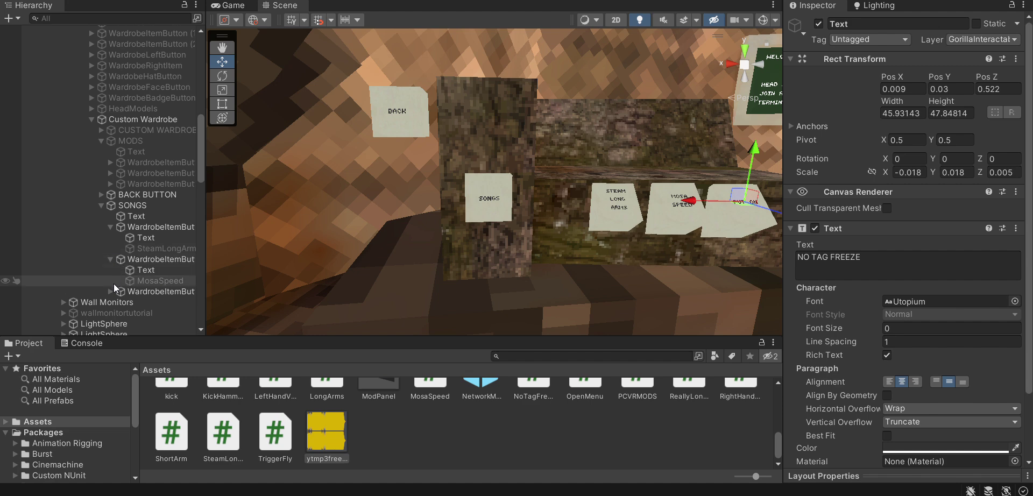
pyautogui.click(110, 290)
pyautogui.scroll(-2, 124, 285)
pyautogui.click(145, 284)
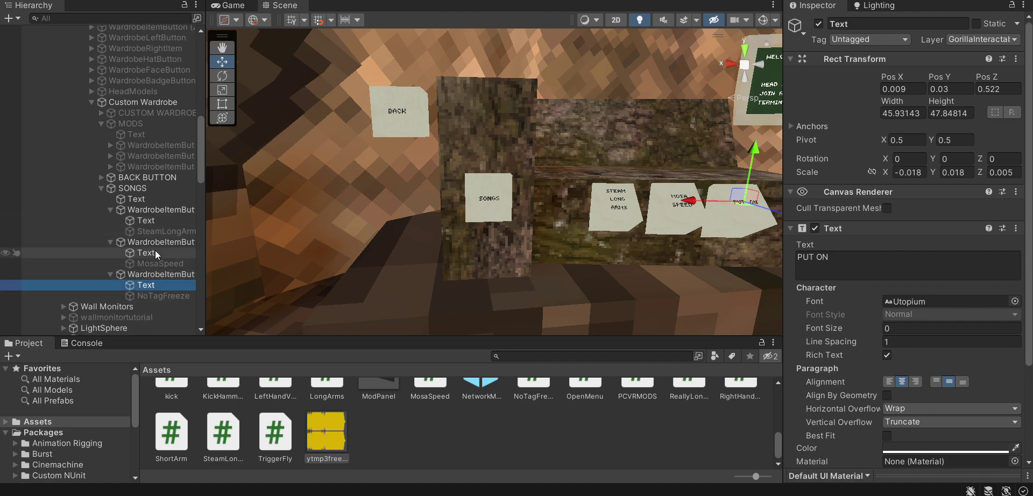
pyautogui.keyDown('ctrl'); pyautogui.click(155, 253); pyautogui.keyUp('ctrl')
pyautogui.keyDown('ctrl'); pyautogui.click(149, 221); pyautogui.keyUp('ctrl')
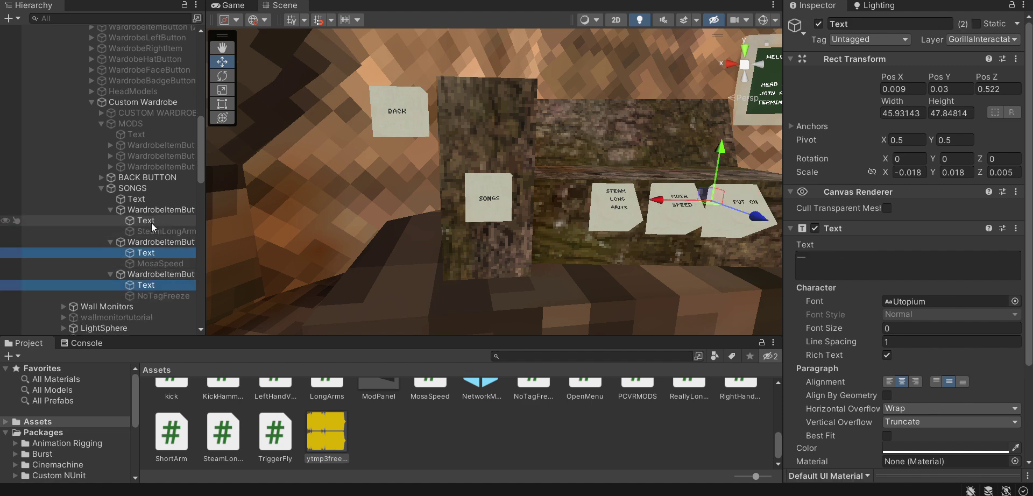
pyautogui.click(829, 265)
pyautogui.write('PUT ON')
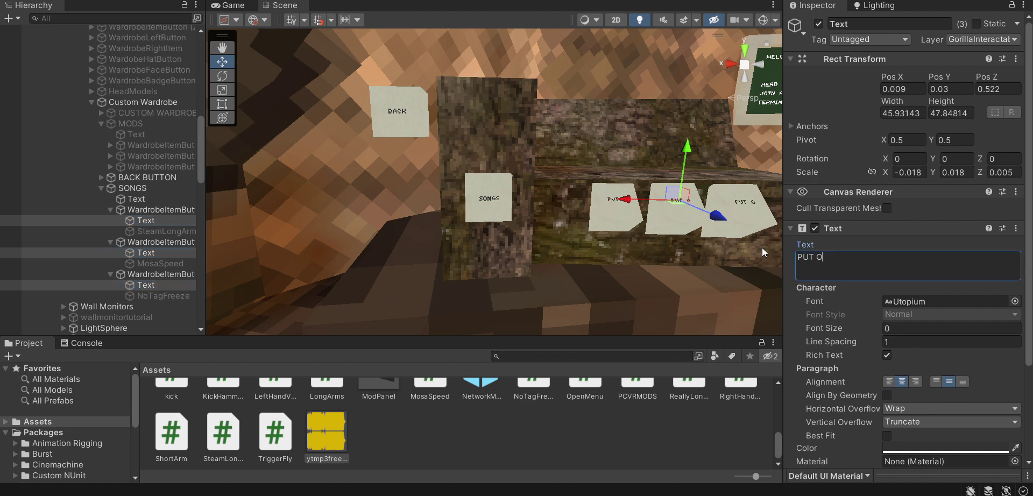
# Change the label text of the first item button under SONGS to FUNK DO BALKAN
pyautogui.click(131, 221)
pyautogui.click(861, 262)
pyautogui.hotkey('ctrl', 'a')
pyautogui.write('FU')
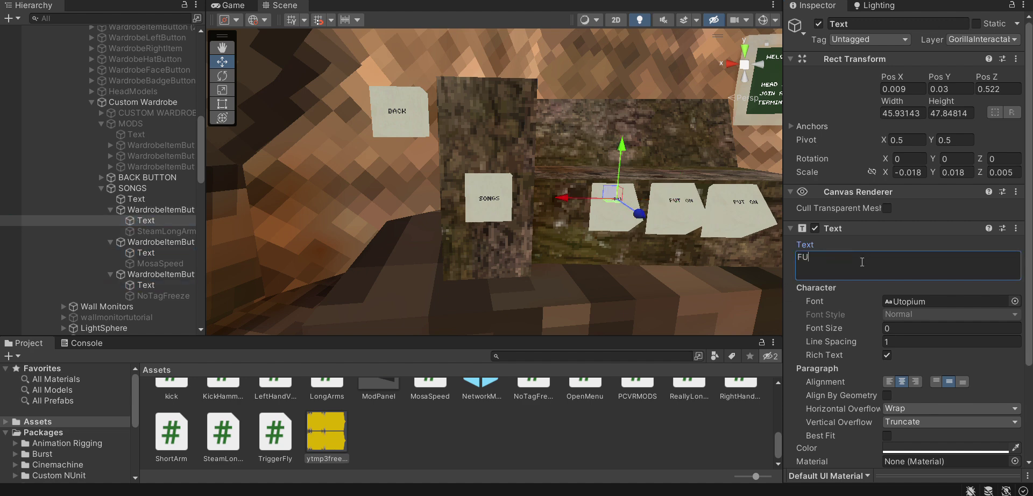
pyautogui.write('NK DO BALKAN')
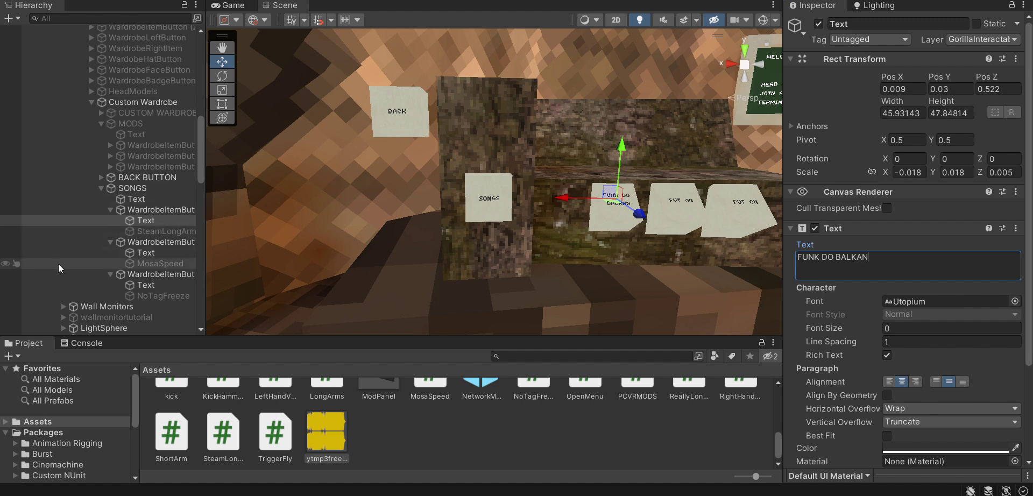
# Delete the SteamLongArms, MosaSpeed and NoTagFreeze objects from the three item buttons under SONGS
pyautogui.click(155, 231)
pyautogui.keyDown('ctrl'); pyautogui.click(158, 263); pyautogui.keyUp('ctrl')
pyautogui.keyDown('ctrl'); pyautogui.click(166, 297); pyautogui.keyUp('ctrl')
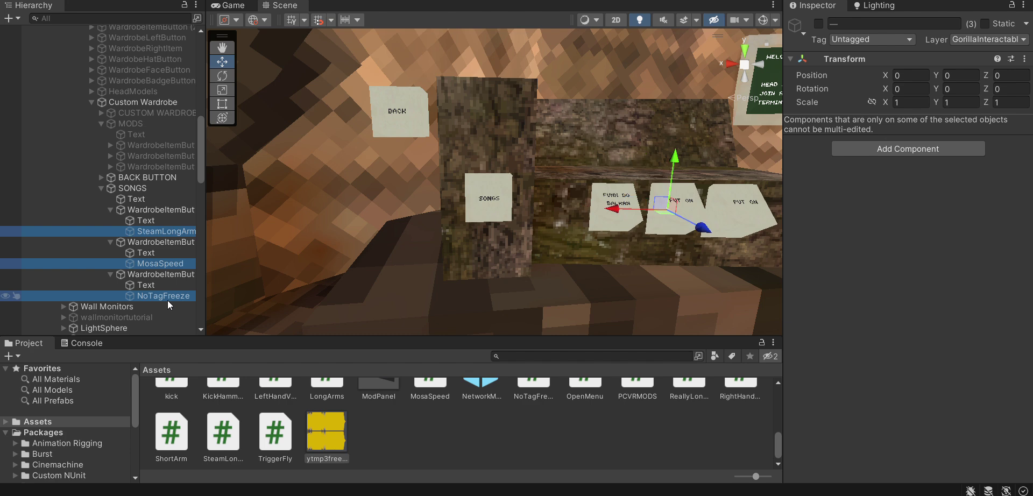
pyautogui.press('Delete')
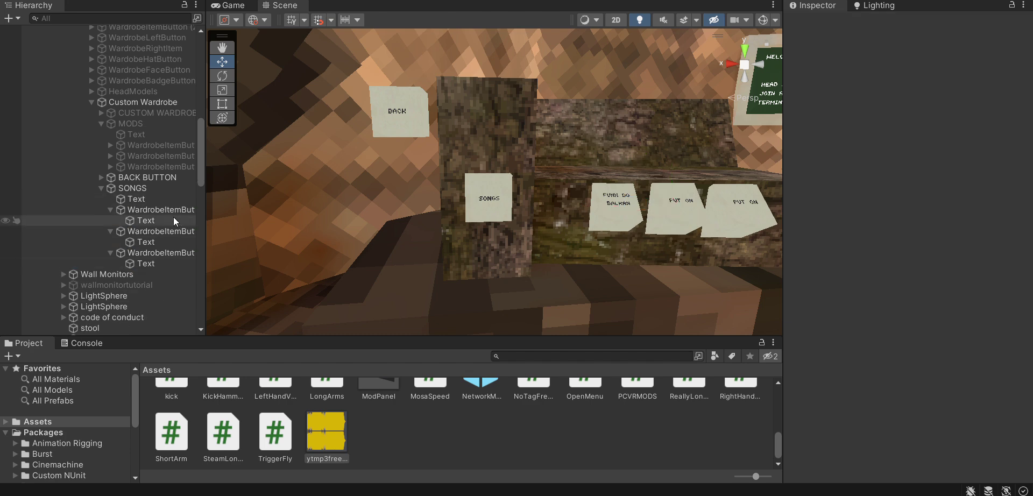
# Try to remove the Objects To Toggle element from all three SONGS item buttons at once
pyautogui.click(170, 209)
pyautogui.keyDown('ctrl'); pyautogui.click(173, 232); pyautogui.keyUp('ctrl')
pyautogui.keyDown('ctrl'); pyautogui.click(175, 252); pyautogui.keyUp('ctrl')
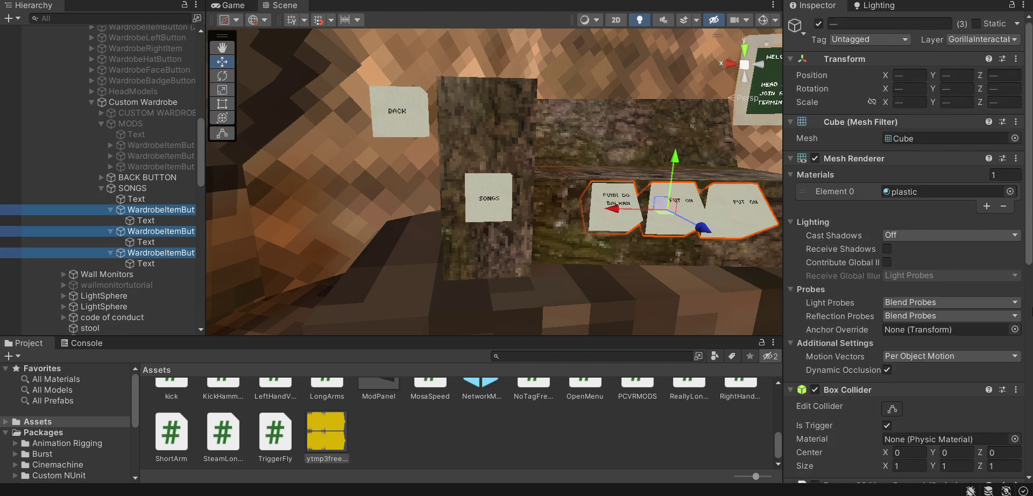
pyautogui.scroll(-10, 914, 269)
pyautogui.click(1004, 381)
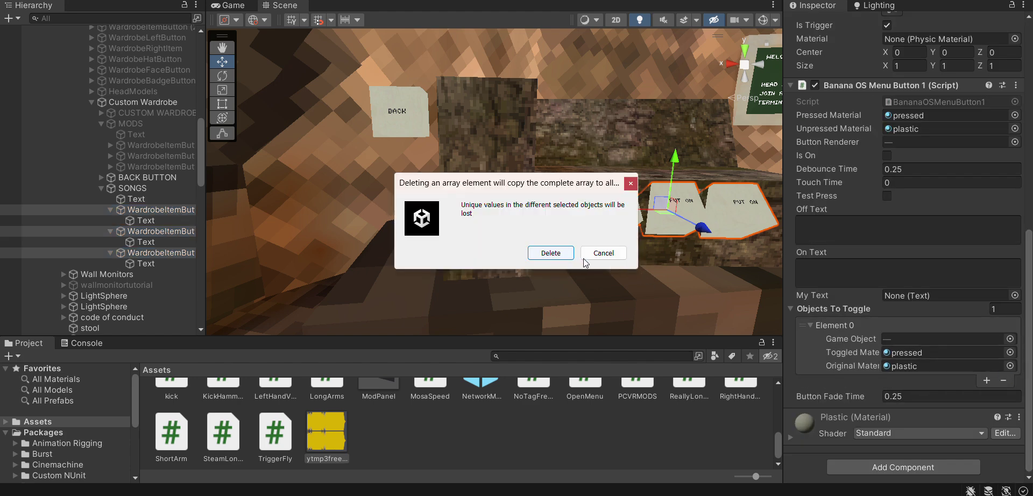
pyautogui.click(552, 254)
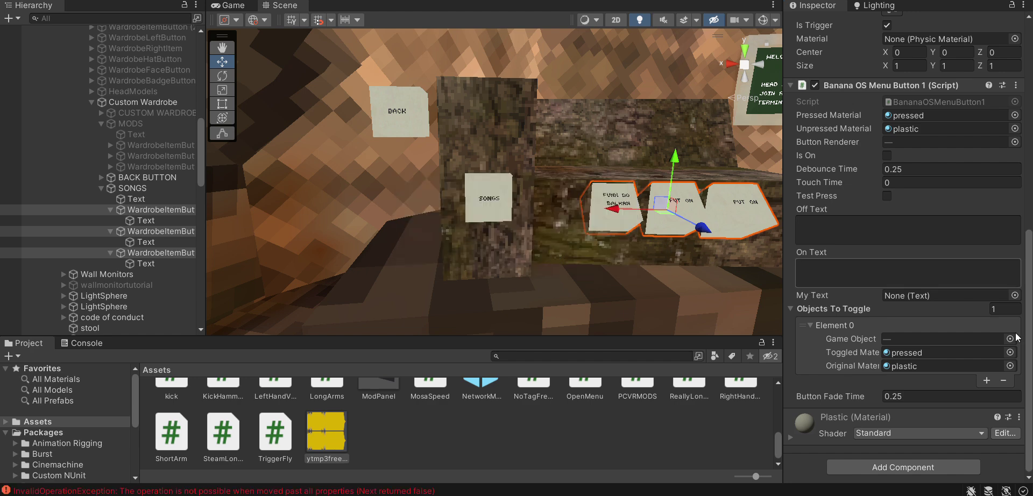
# Retry removing the shared Objects To Toggle element from the three selected SONGS item buttons, and clear the console errors
pyautogui.click(1004, 382)
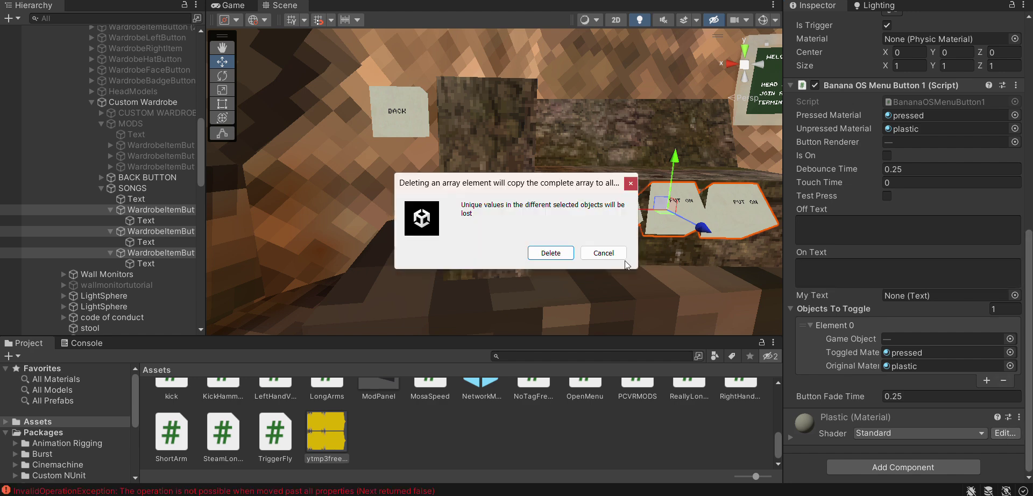
pyautogui.click(551, 254)
pyautogui.click(73, 347)
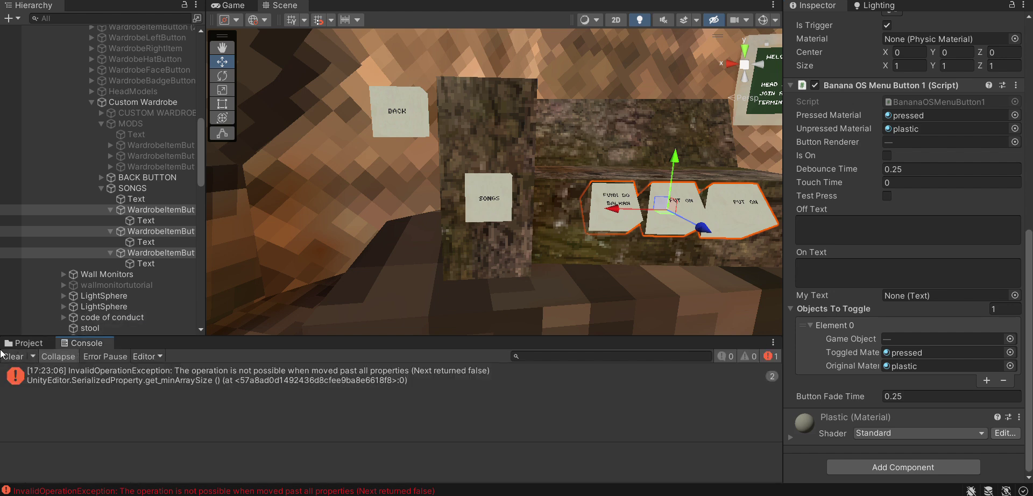
pyautogui.click(18, 353)
pyautogui.click(24, 343)
# Remove the Objects To Toggle element from each of the three item buttons under SONGS, one button at a time
pyautogui.click(159, 210)
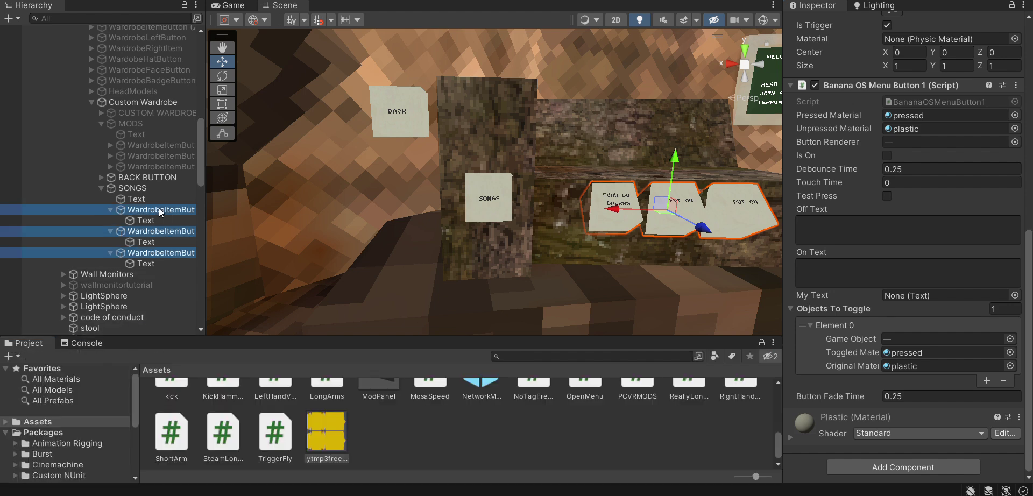
pyautogui.click(1004, 380)
pyautogui.click(162, 220)
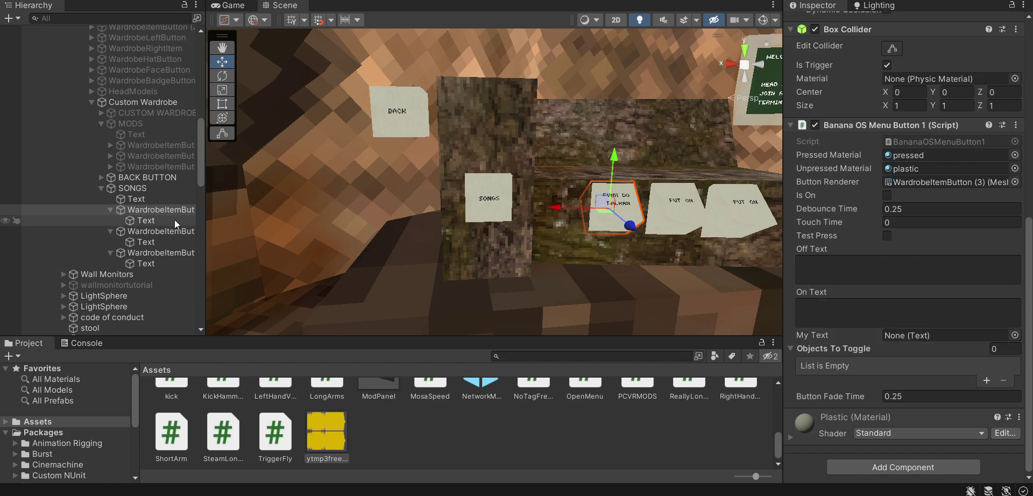
pyautogui.click(179, 231)
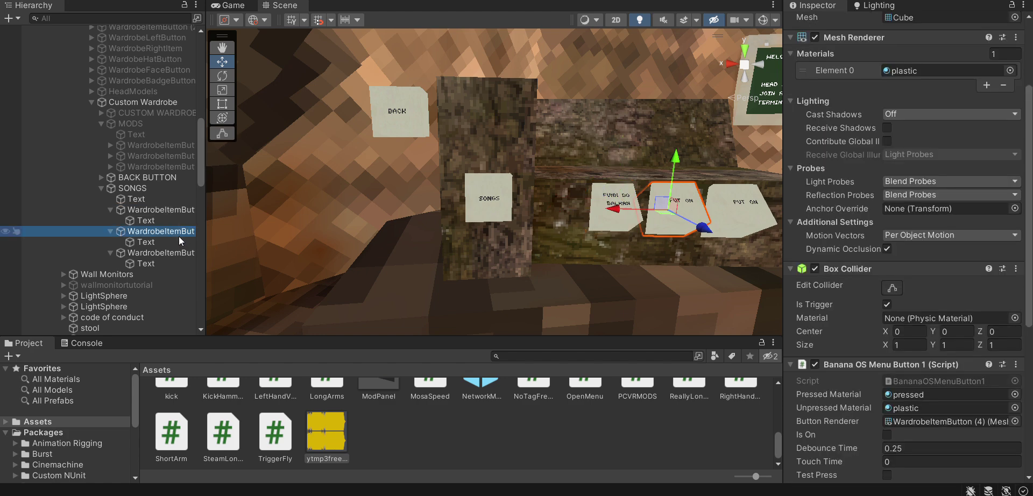
pyautogui.scroll(-6, 941, 390)
pyautogui.click(1003, 381)
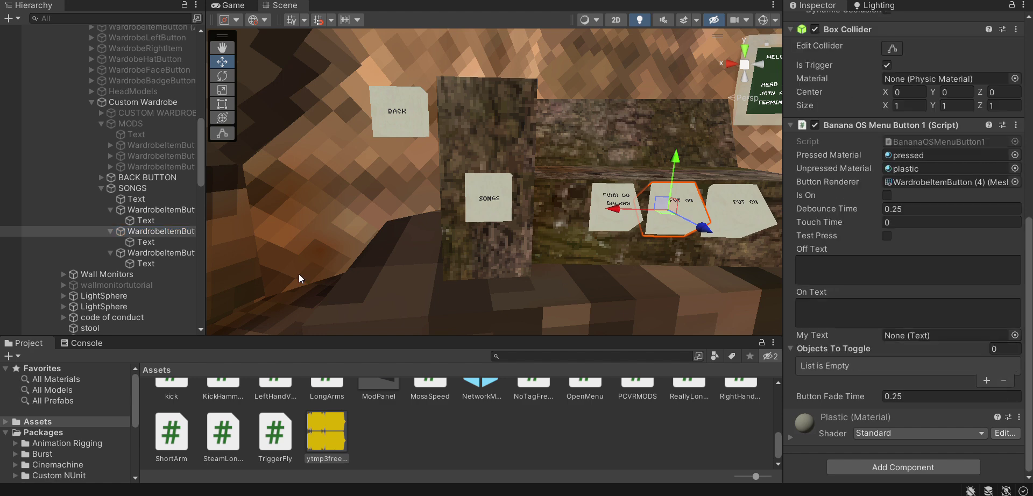
pyautogui.click(114, 250)
pyautogui.scroll(-3, 957, 409)
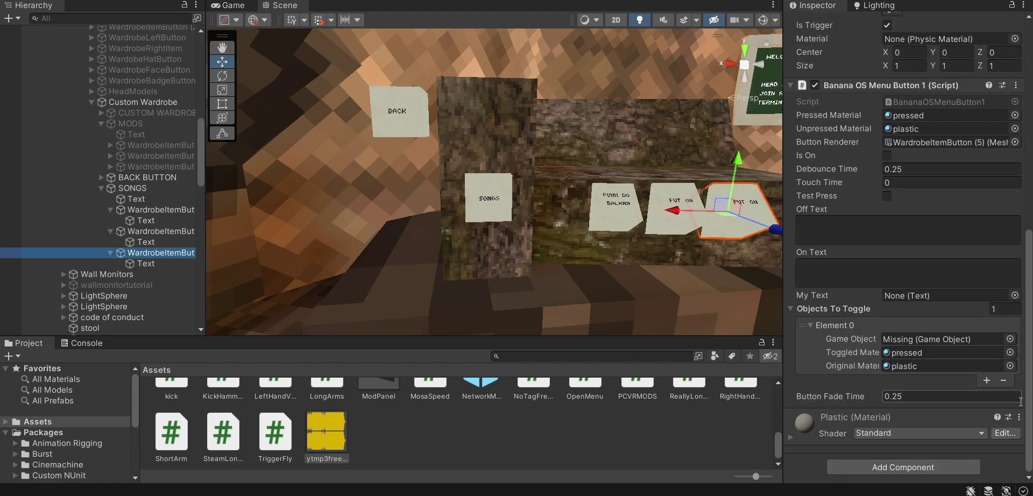
pyautogui.click(1003, 382)
# Add an Objects To Toggle element to the first SONGS item button, with pressed as toggled material and plastic as original material
pyautogui.click(149, 146)
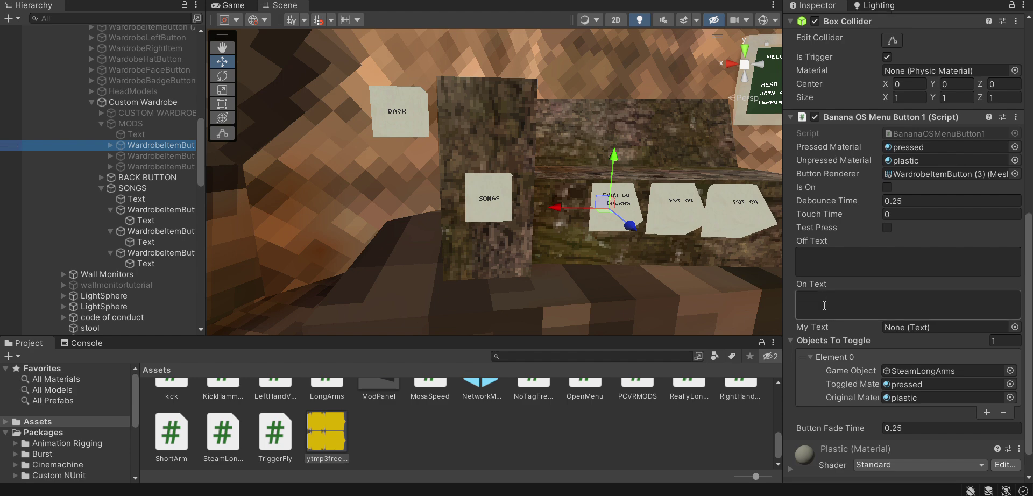
pyautogui.click(147, 253)
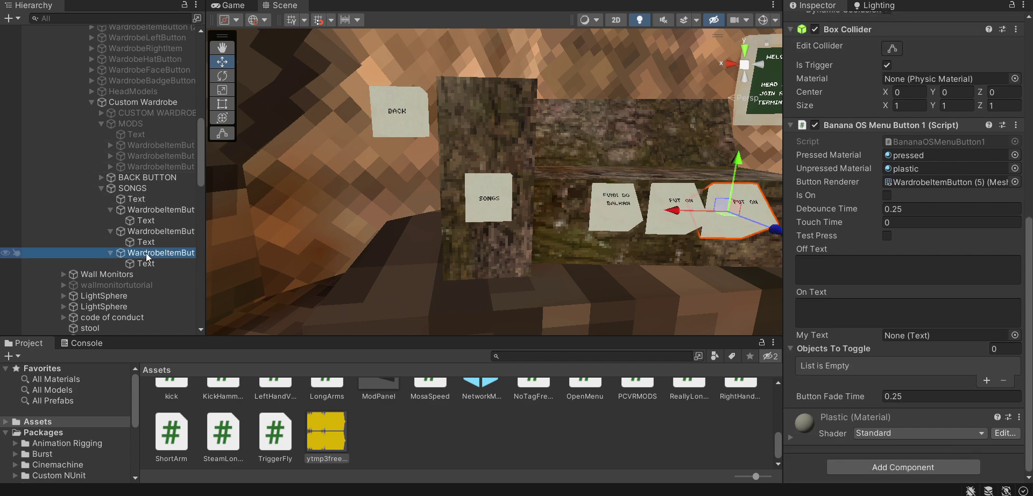
pyautogui.click(149, 211)
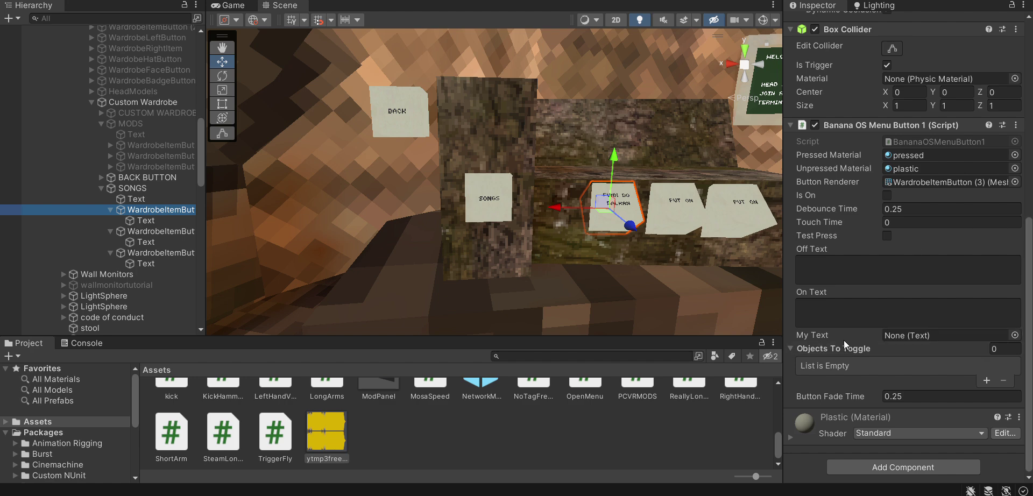
pyautogui.click(987, 381)
pyautogui.scroll(-2, 1000, 371)
pyautogui.click(1015, 353)
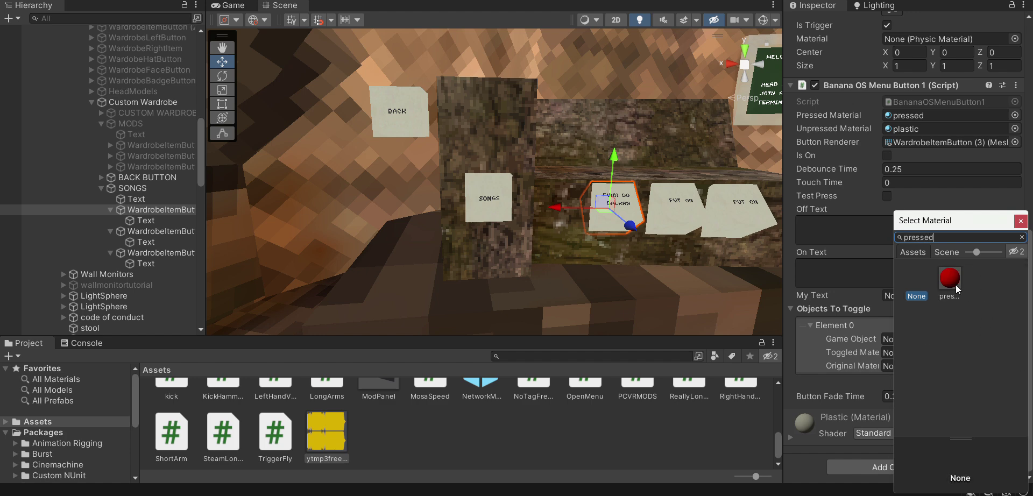
pyautogui.doubleClick(952, 283)
pyautogui.click(919, 365)
pyautogui.moveTo(918, 366); pyautogui.dragTo(918, 364)
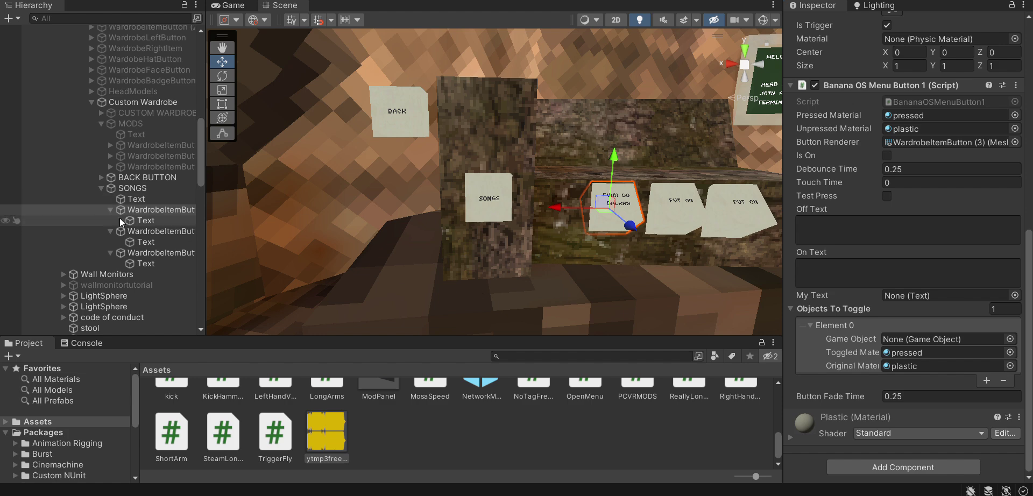
# Assign the Funk Do Balkan object from the Songs group as the Game Object of the new toggle element
pyautogui.scroll(-10, 119, 218)
pyautogui.scroll(-8, 119, 218)
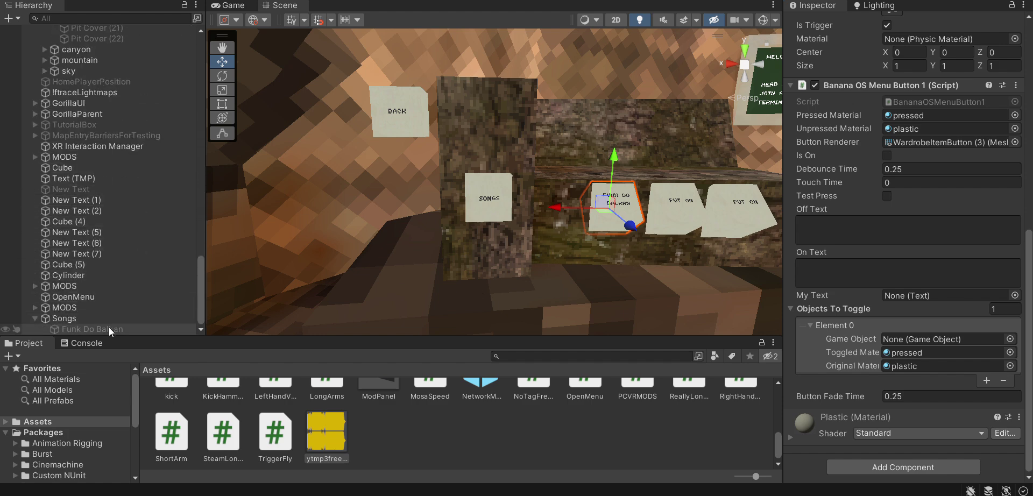
pyautogui.moveTo(91, 328); pyautogui.dragTo(964, 337)
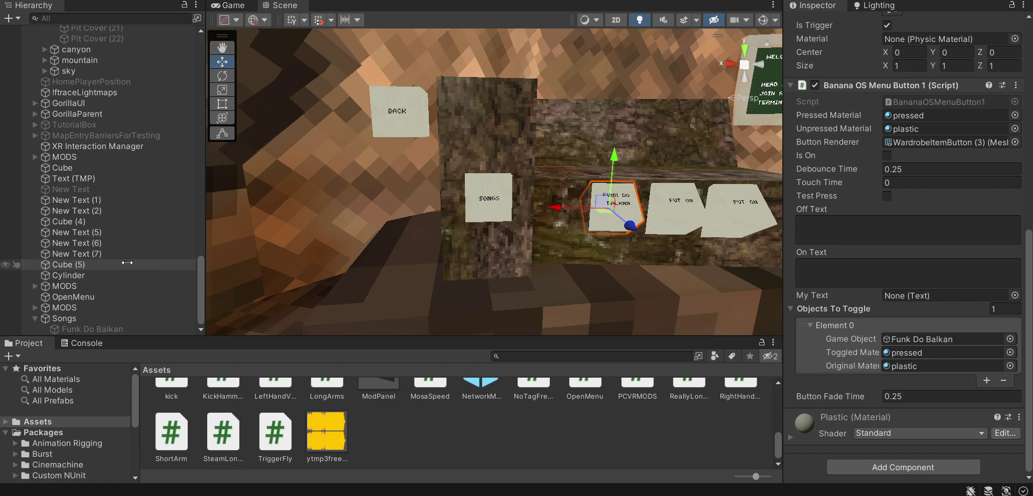
# Review the Audio Source settings of the Funk Do Balkan object and the button script settings of the SONGS item buttons
pyautogui.click(123, 329)
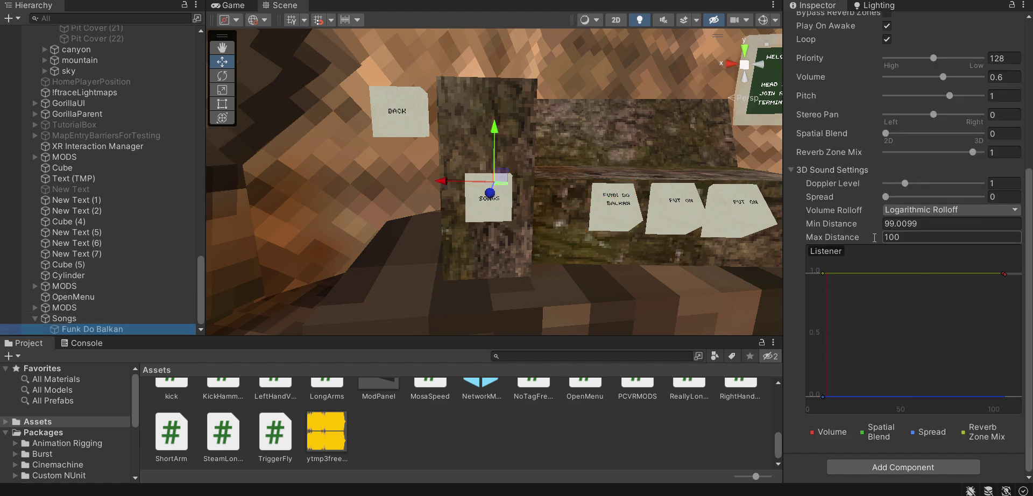
pyautogui.scroll(5, 896, 162)
pyautogui.scroll(5, 898, 144)
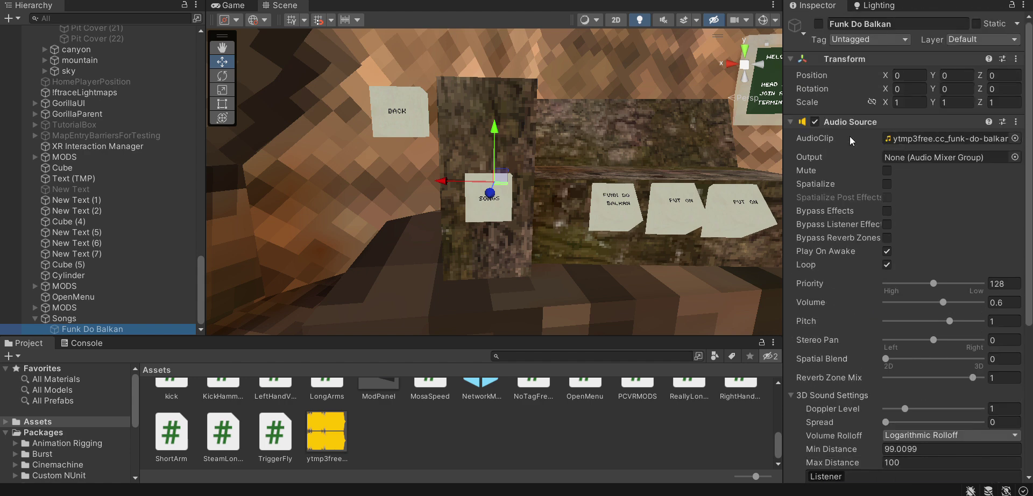
pyautogui.scroll(-10, 850, 137)
pyautogui.scroll(8, 115, 198)
pyautogui.scroll(10, 107, 215)
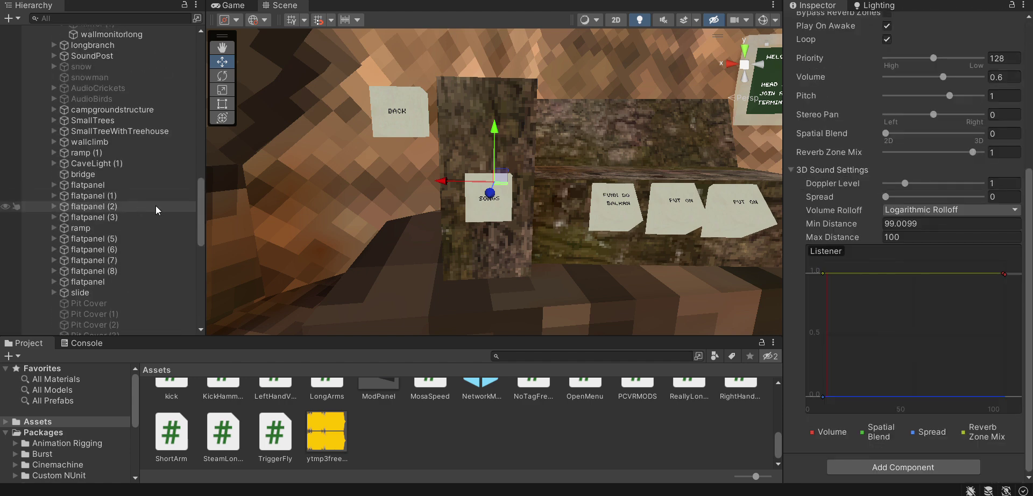
pyautogui.scroll(4, 97, 237)
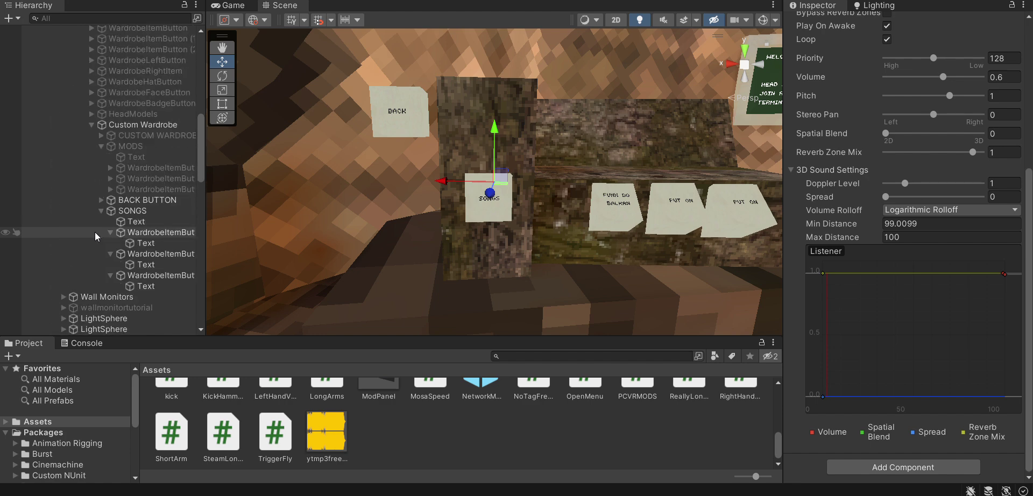
pyautogui.click(156, 274)
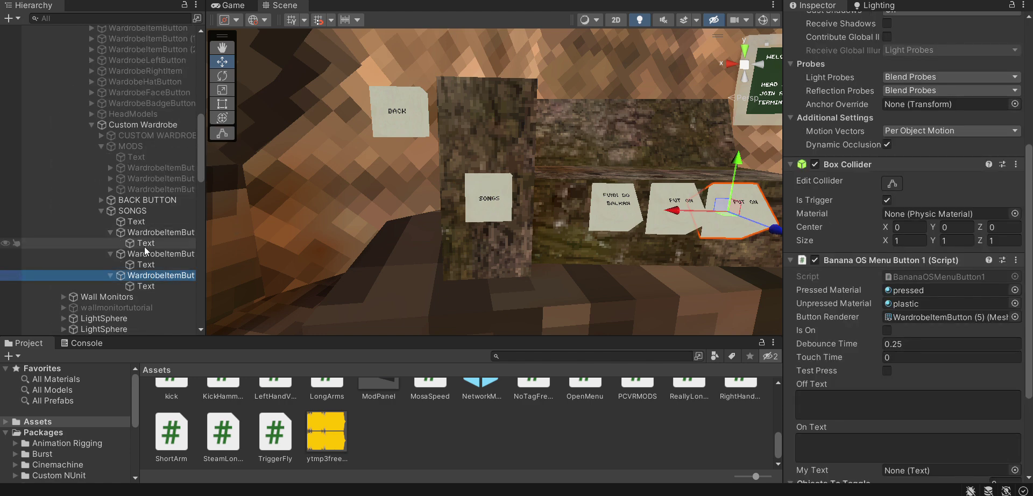
pyautogui.click(150, 234)
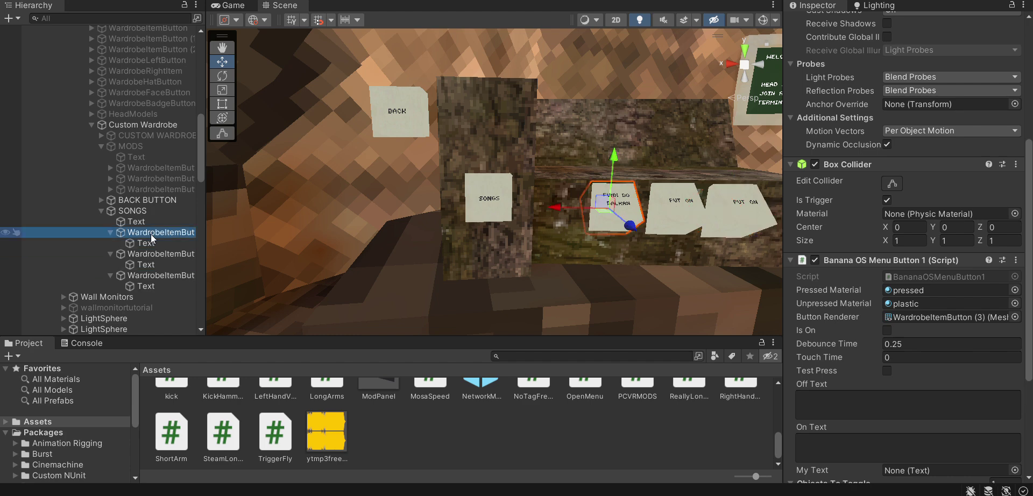
pyautogui.scroll(-2, 1017, 338)
pyautogui.scroll(-1, 1017, 339)
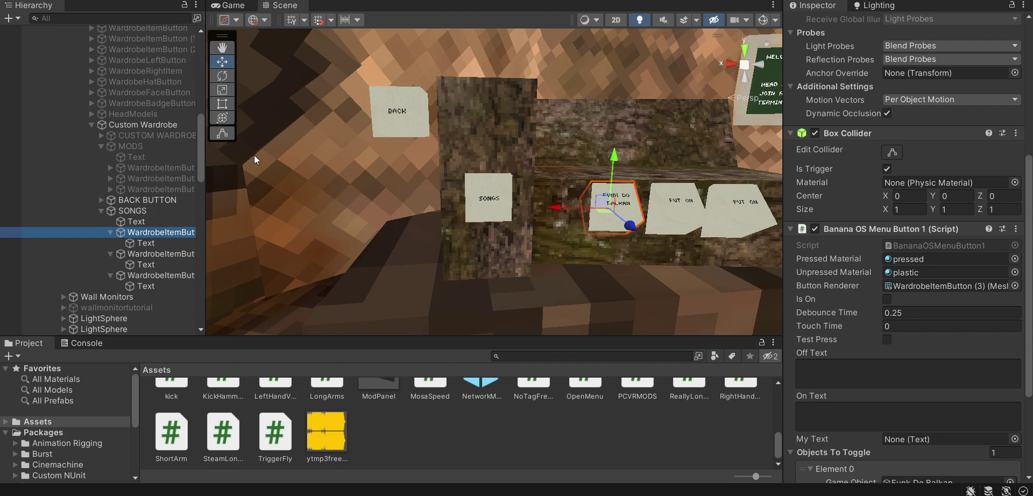
# Add SONGS to the Objects To Enable of the CUSTOM WARDROBE button and to the Objects To Disable of BACK BUTTON
pyautogui.click(151, 136)
pyautogui.scroll(-10, 828, 300)
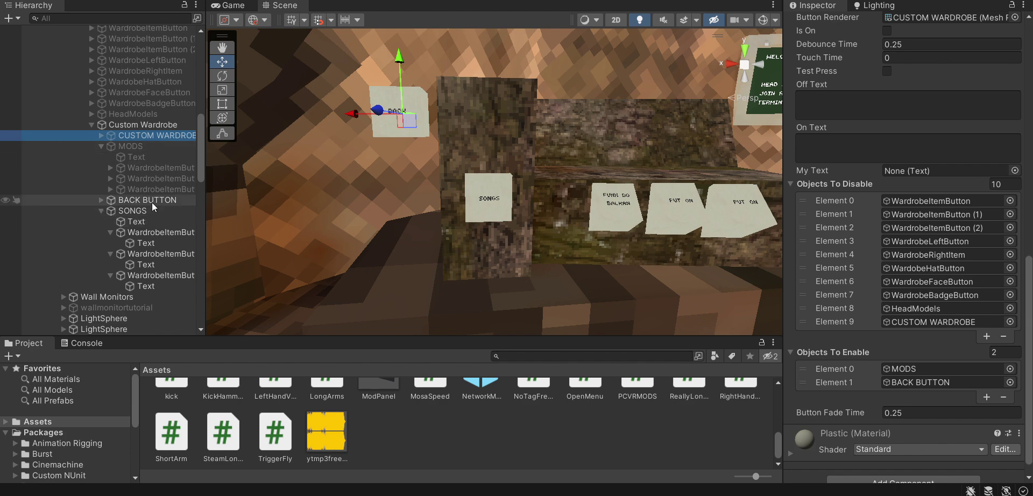
pyautogui.moveTo(147, 210); pyautogui.dragTo(871, 353)
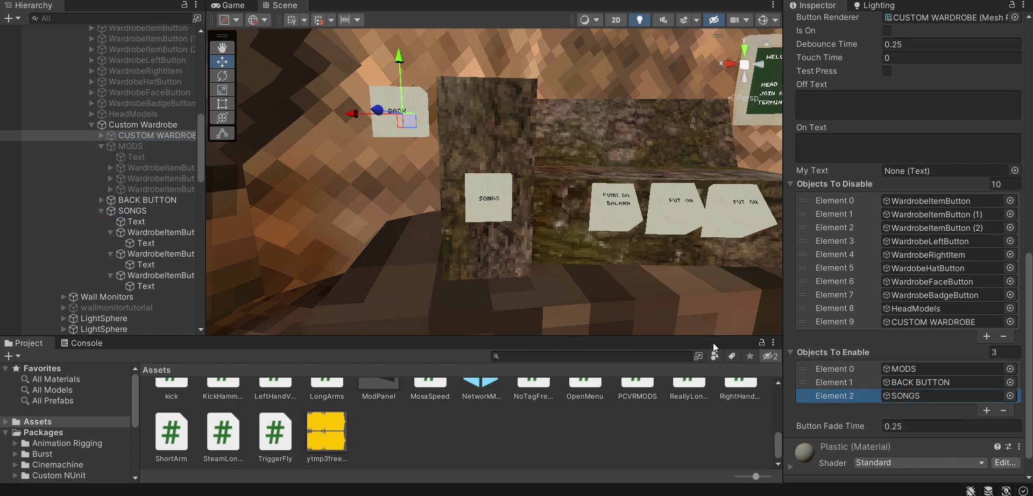
pyautogui.click(147, 200)
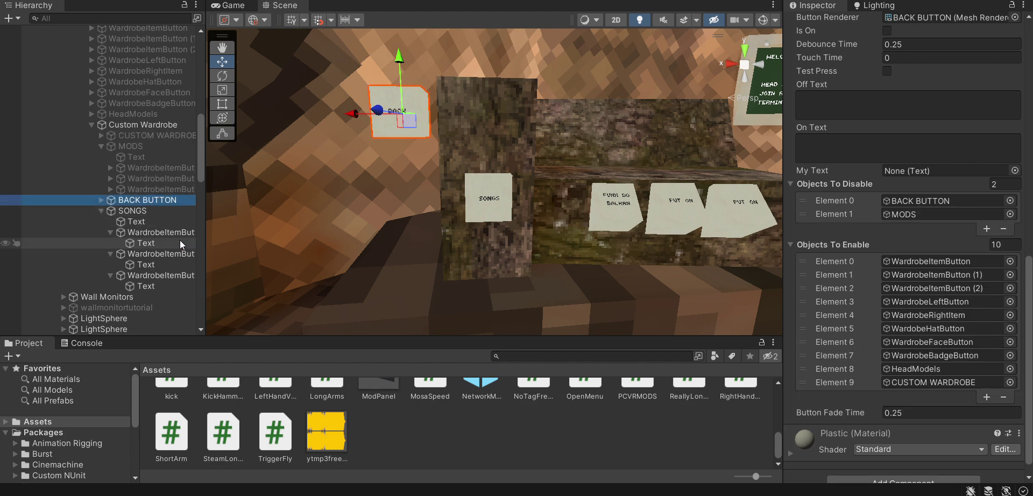
pyautogui.moveTo(131, 211); pyautogui.dragTo(854, 185)
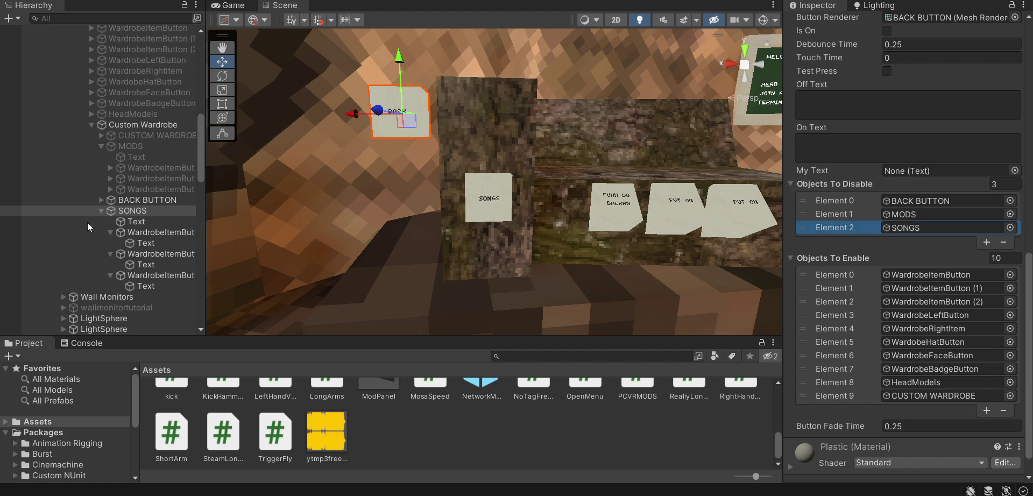
# Collapse the SONGS and MODS groups in the hierarchy, and deactivate the BACK BUTTON and SONGS objects
pyautogui.click(111, 233)
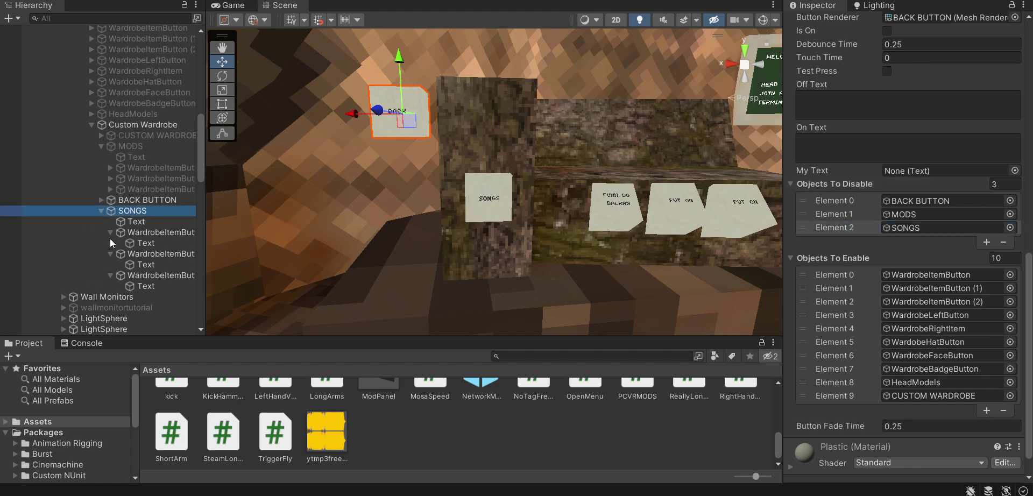
pyautogui.click(109, 238)
pyautogui.click(111, 243)
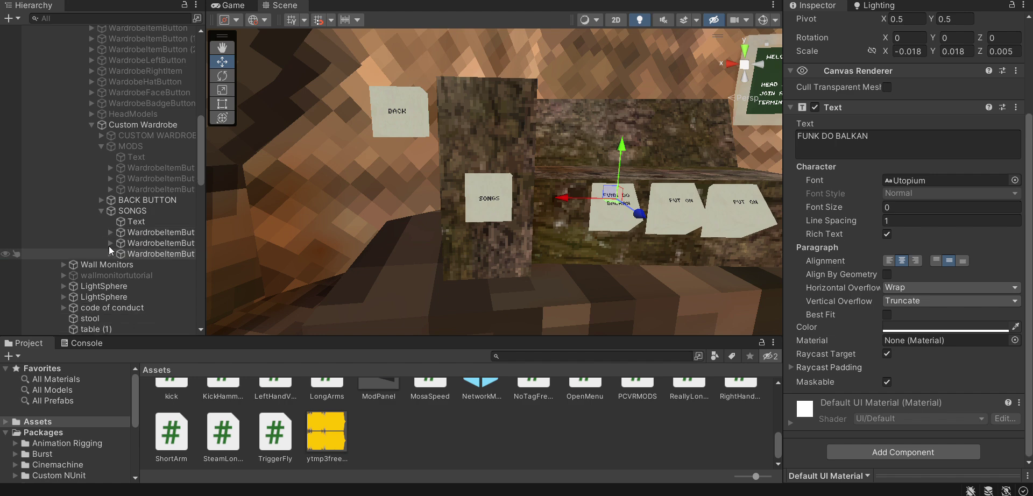
pyautogui.click(100, 210)
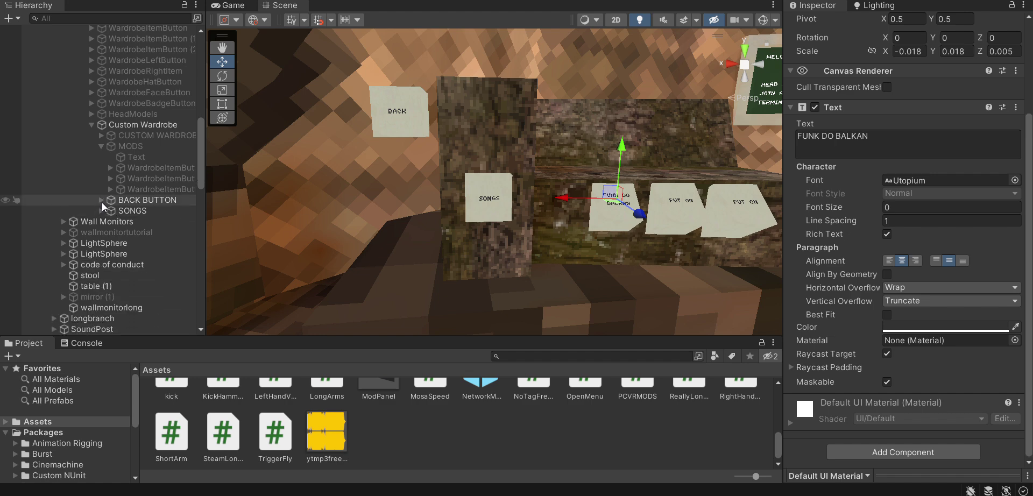
pyautogui.click(102, 146)
pyautogui.click(125, 155)
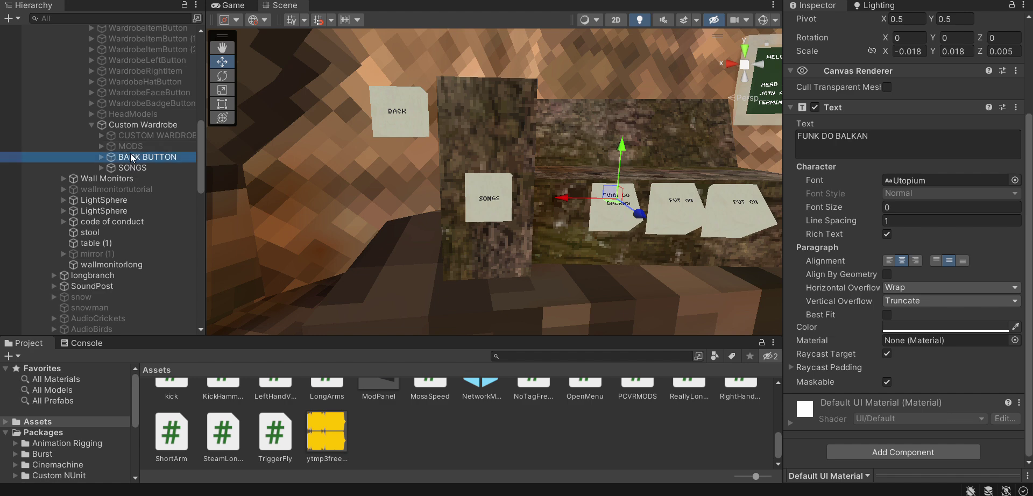
pyautogui.keyDown('shift'); pyautogui.click(129, 167); pyautogui.keyUp('shift')
pyautogui.scroll(5, 809, 52)
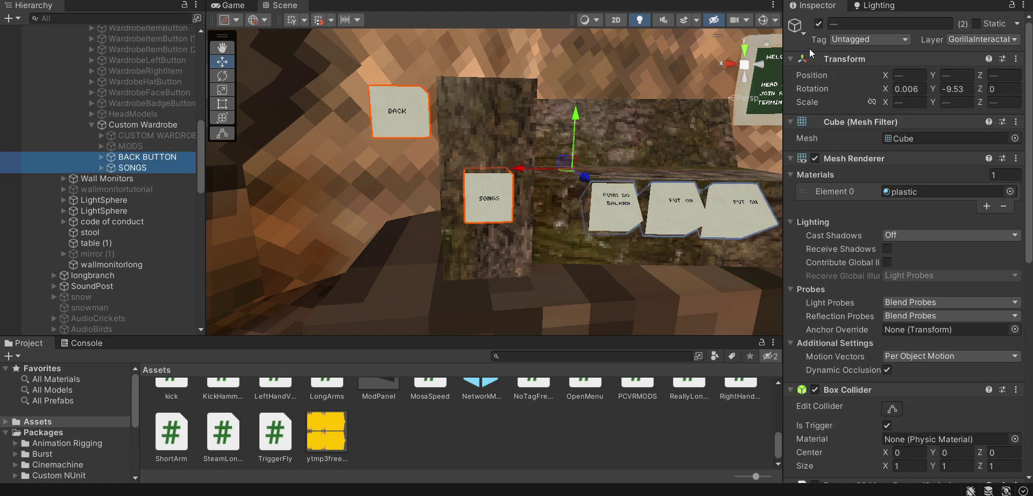
pyautogui.click(818, 24)
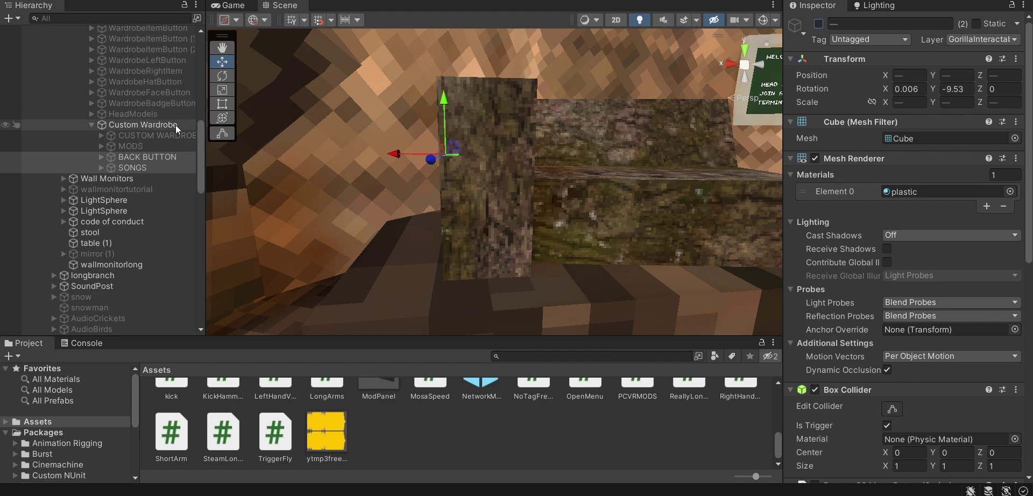
# Activate the nine original wardrobe objects from WardrobeItemButton through HeadModels
pyautogui.scroll(6, 92, 118)
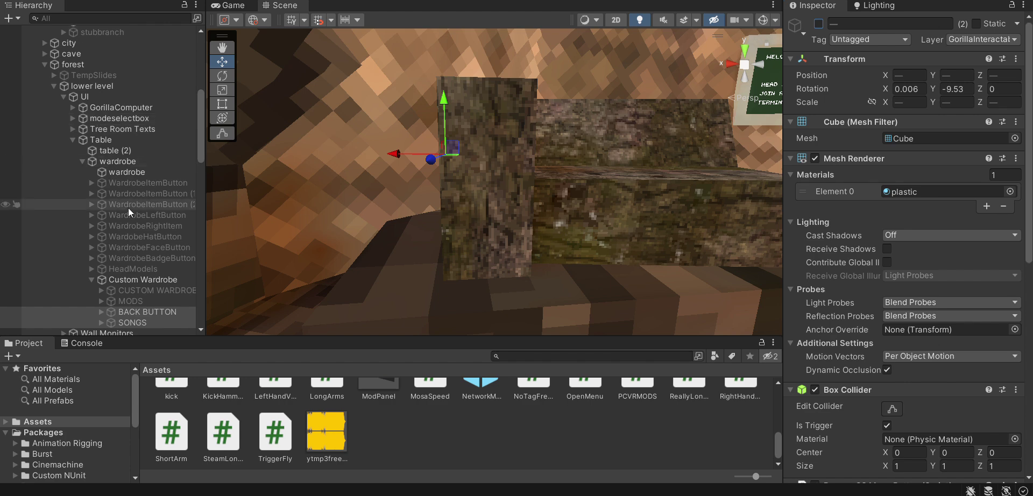
pyautogui.click(131, 183)
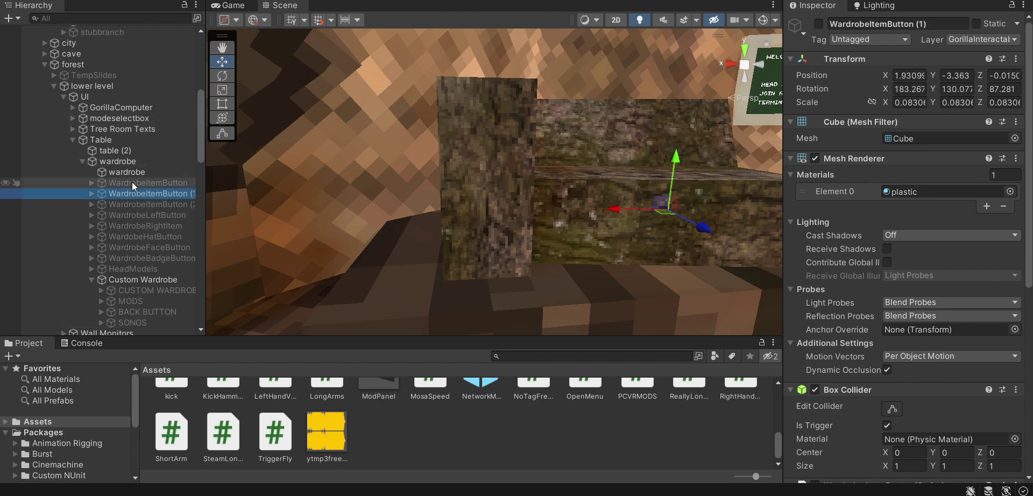
pyautogui.keyDown('shift'); pyautogui.click(145, 265); pyautogui.keyUp('shift')
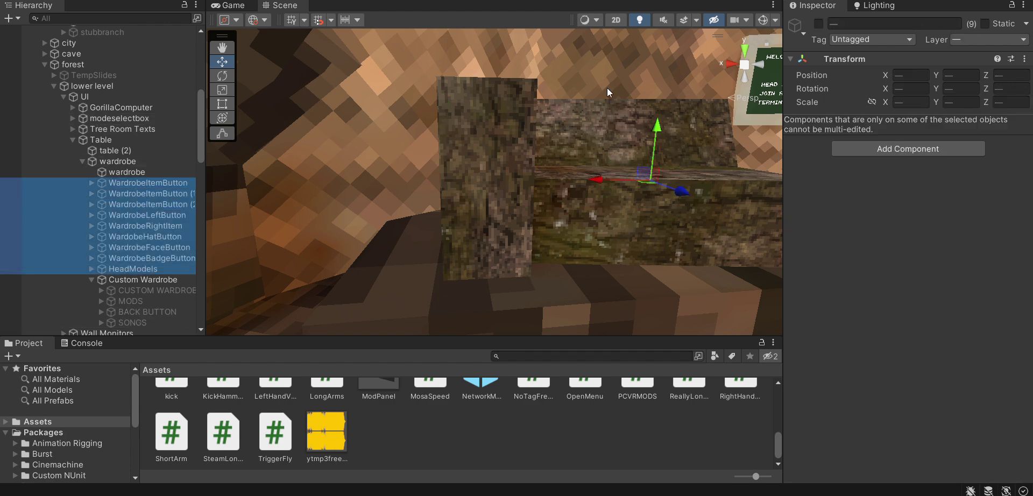
pyautogui.click(818, 24)
pyautogui.click(818, 26)
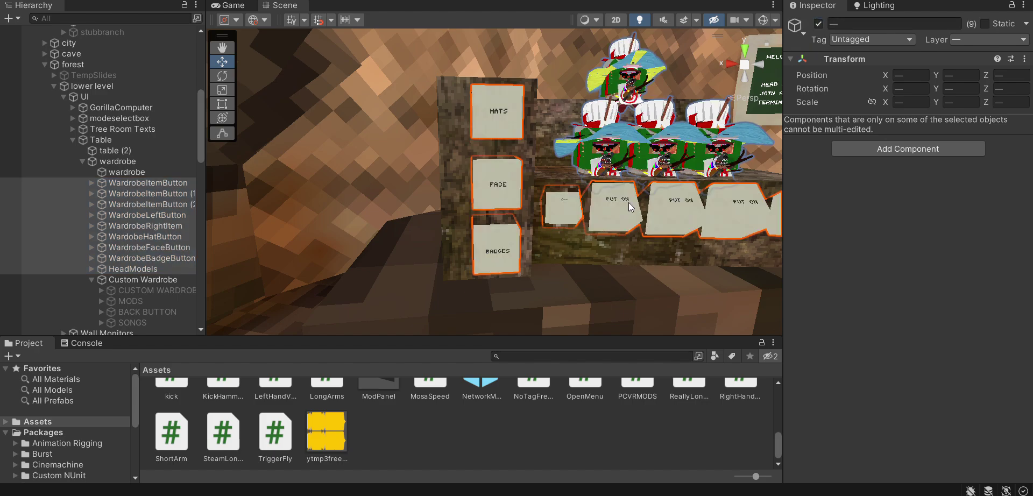
# Look around the room near the wardrobe and examine the gorilla model up close in the scene
pyautogui.click(628, 202)
pyautogui.moveTo(624, 202); pyautogui.dragTo(317, 171, button='right')
pyautogui.press('w')
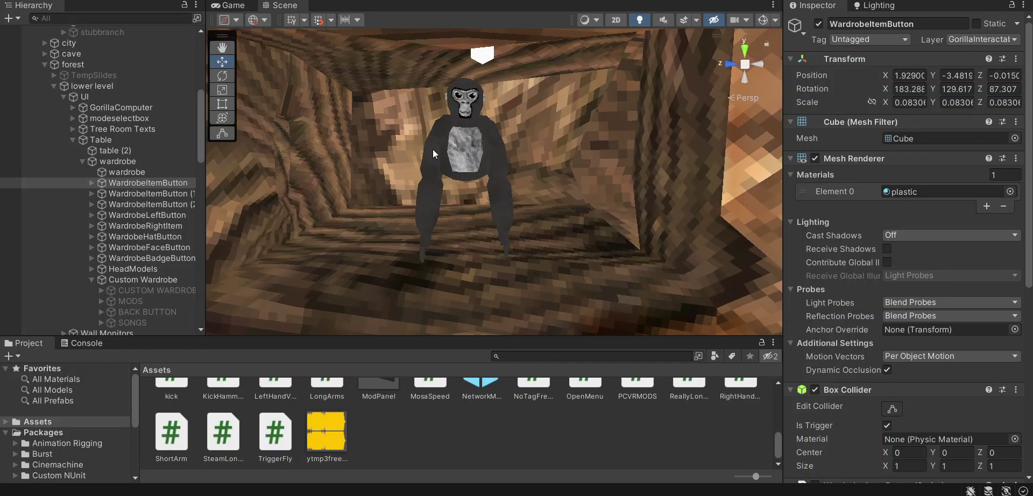
pyautogui.moveTo(432, 149); pyautogui.dragTo(604, 203, button='right')
pyautogui.moveTo(520, 148); pyautogui.dragTo(475, 149, button='right')
pyautogui.press('w')
pyautogui.press('s')
pyautogui.press('w')
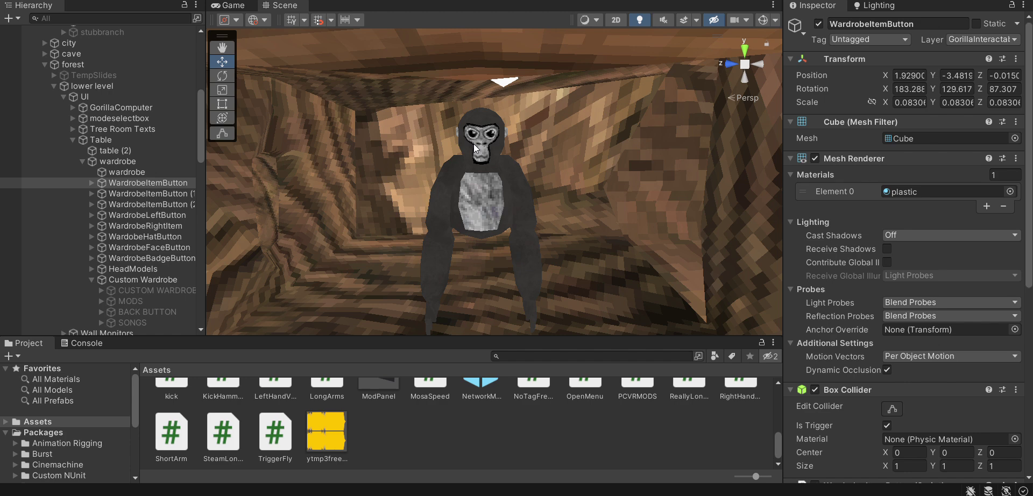